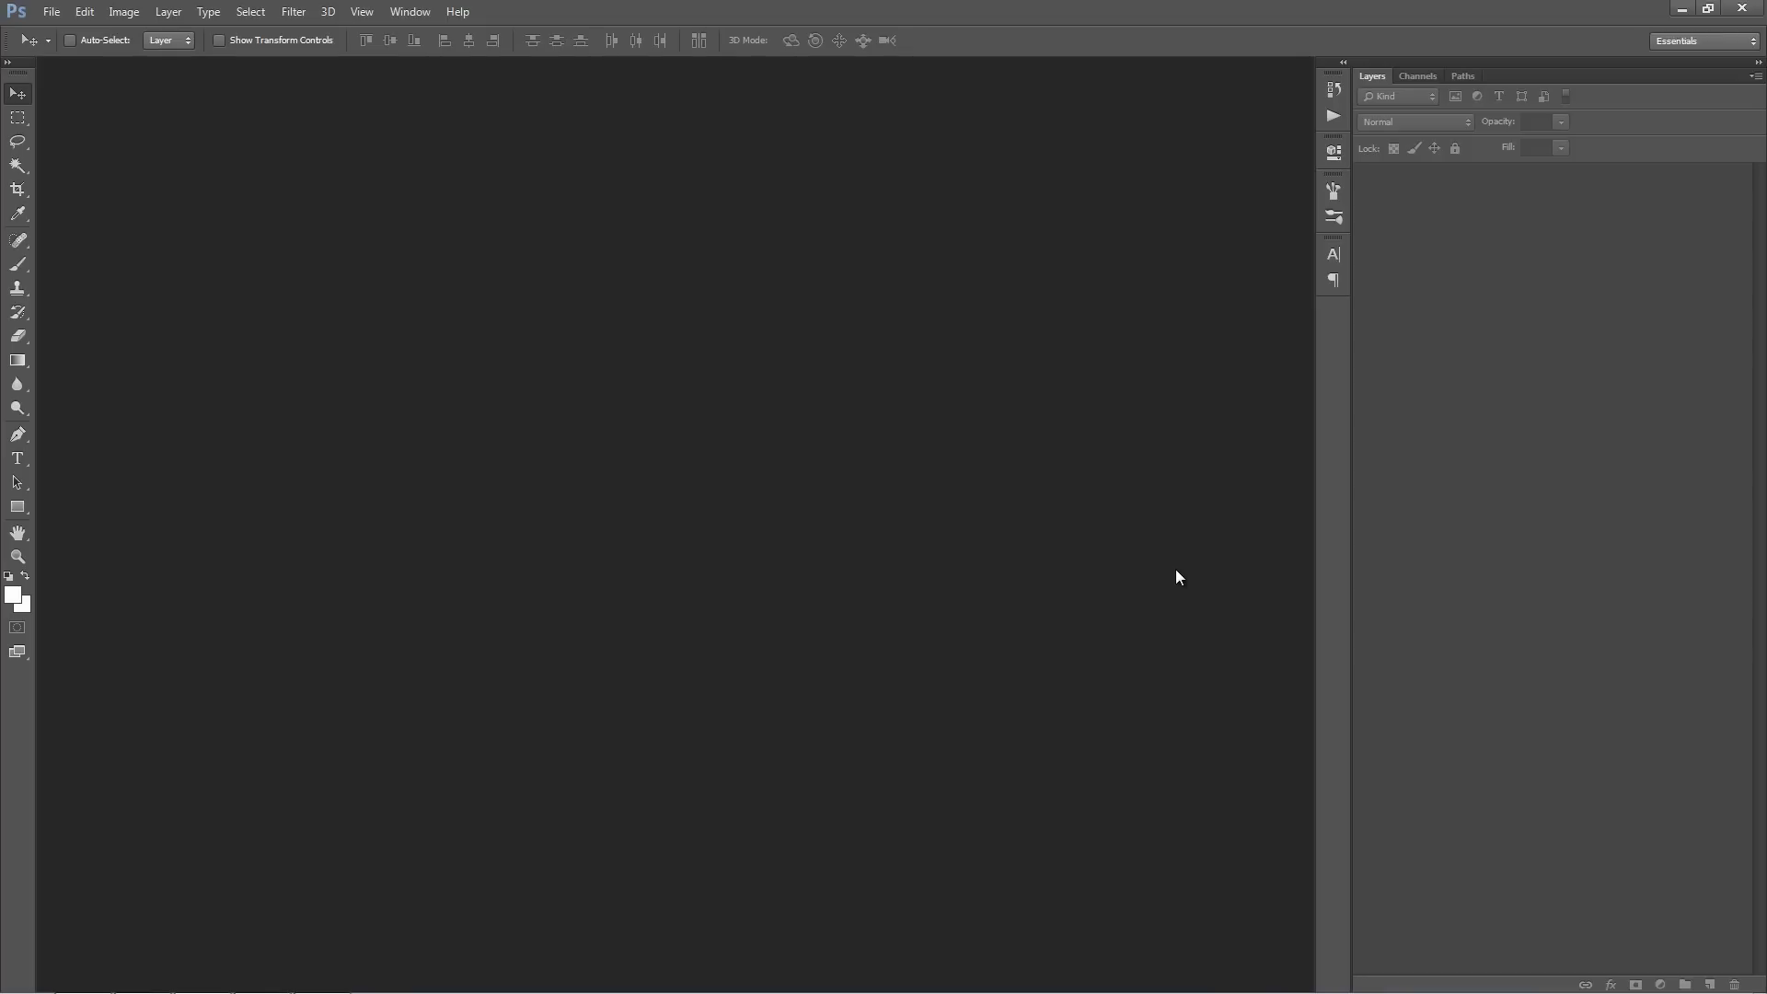
# Open the hockey player image Photo.jpg from the ModernArt folder
pyautogui.hotkey('ctrl', 'o')
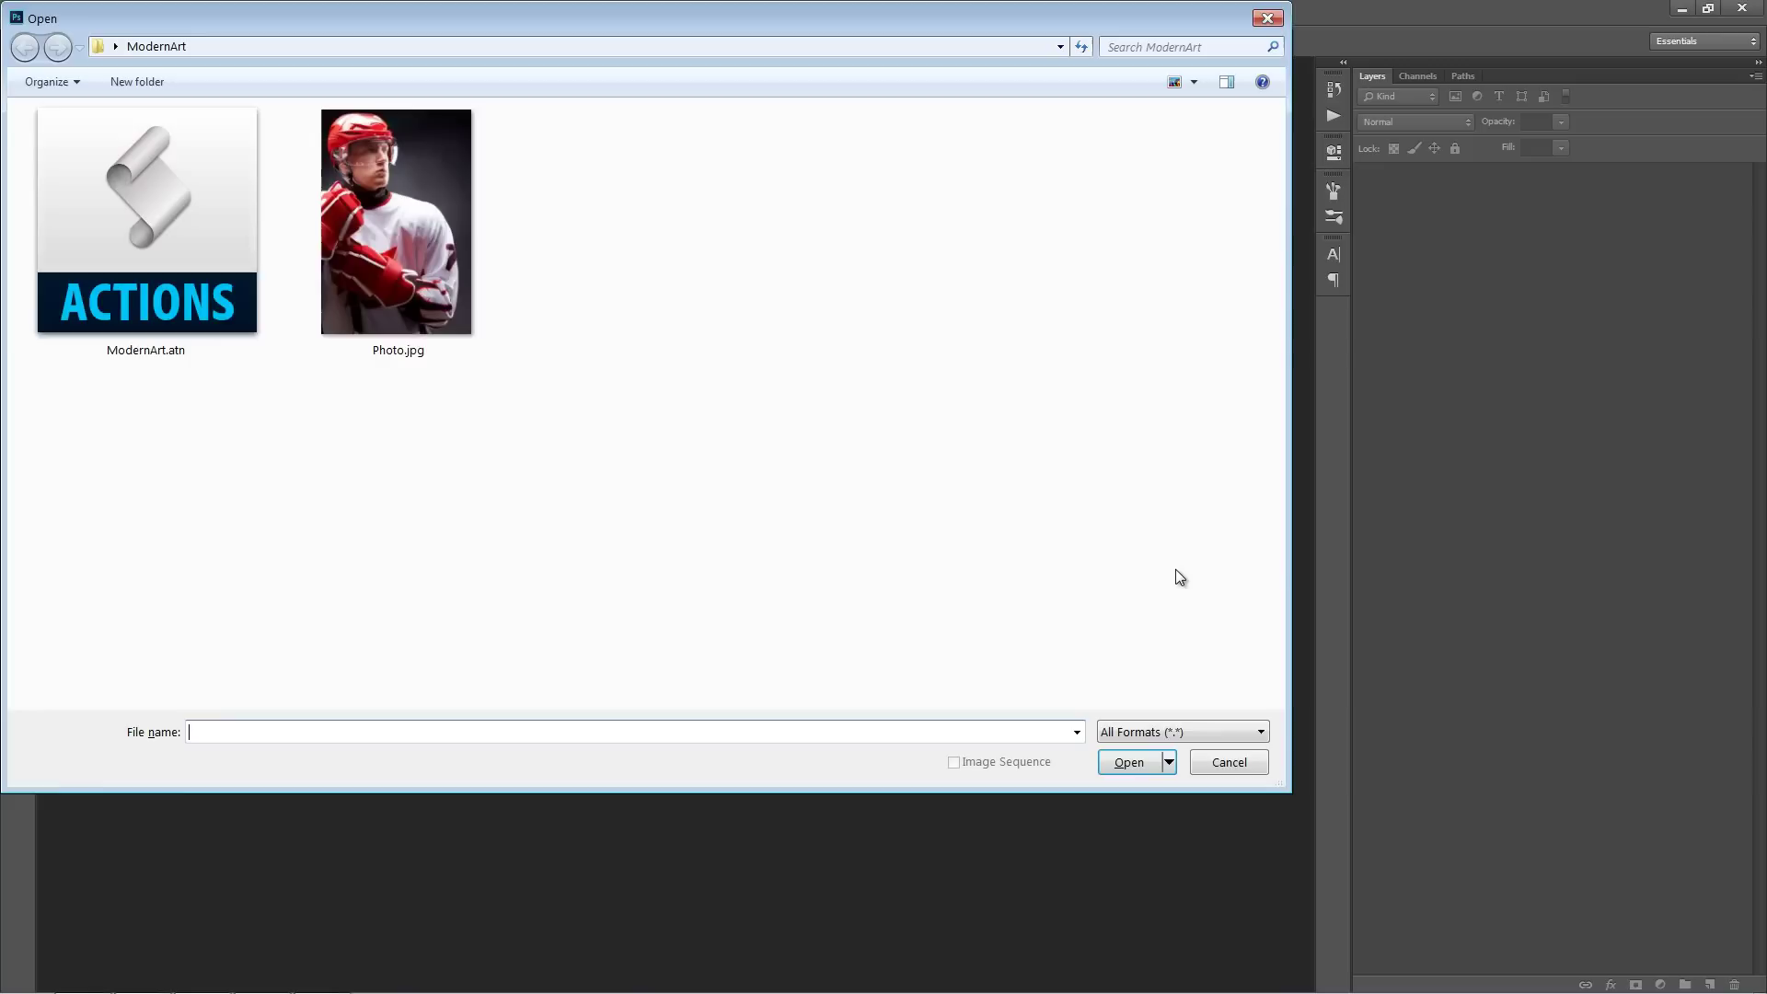
pyautogui.doubleClick(417, 317)
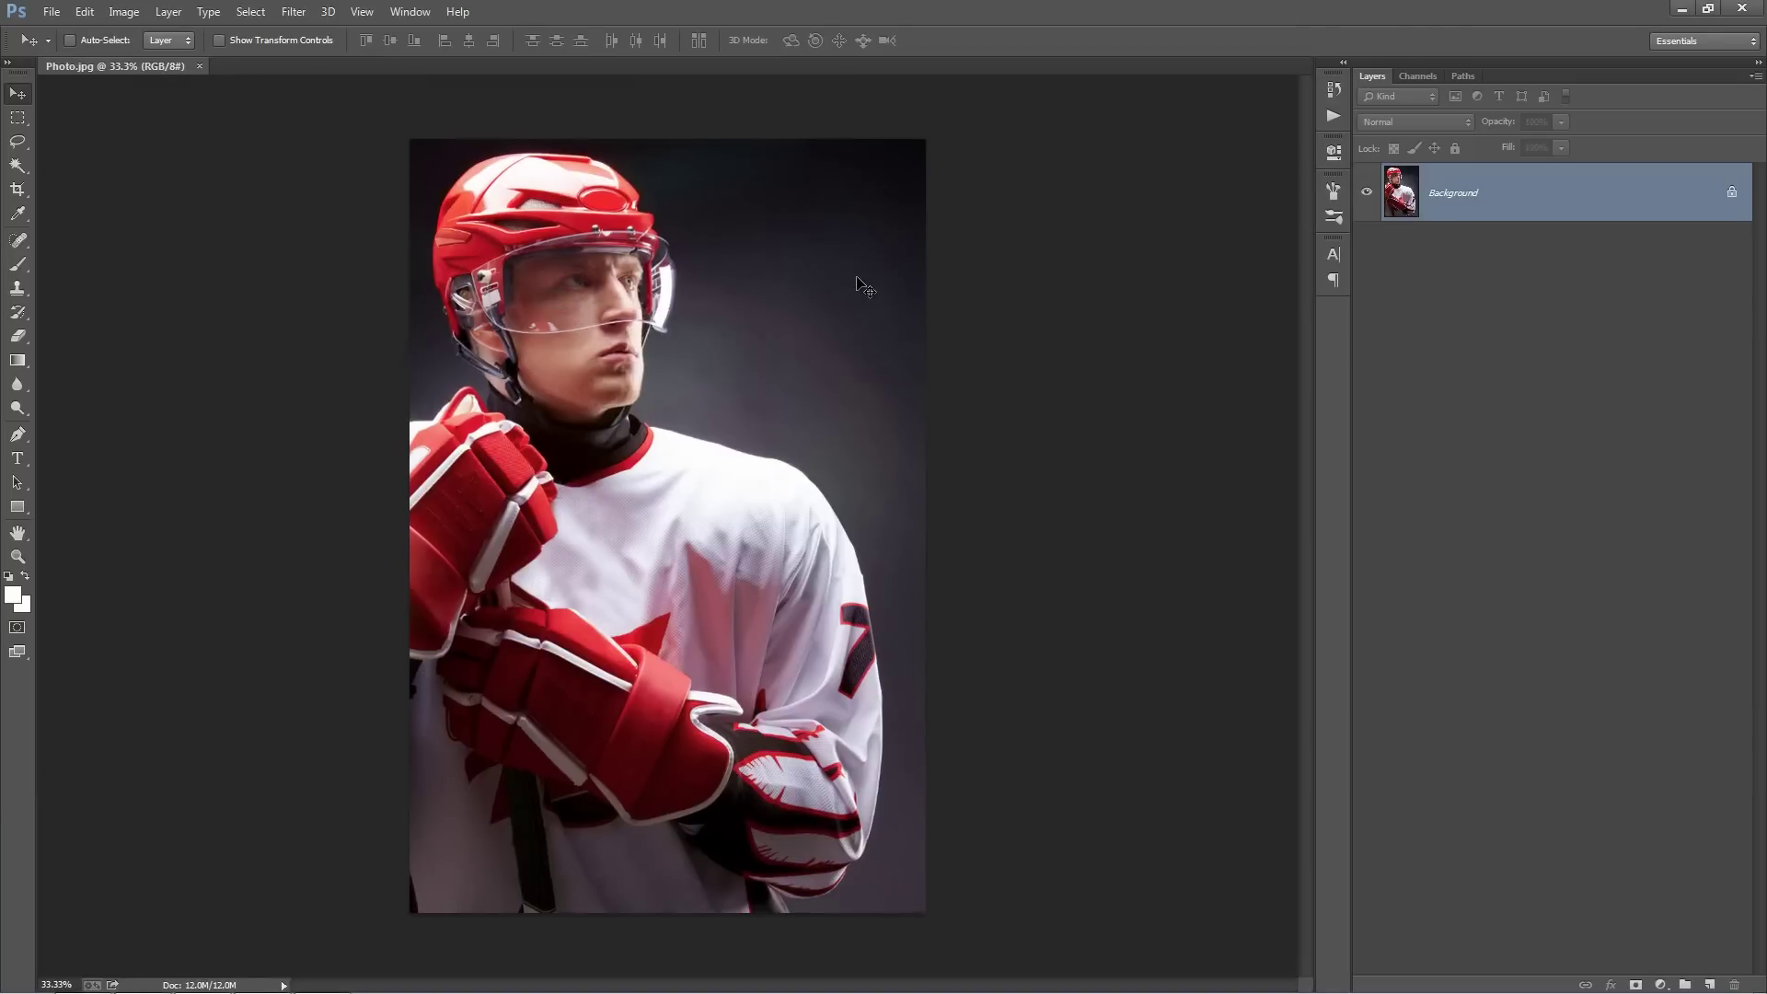
# Fit the photo in the window, then duplicate the layer and rename it 'sadsad'
pyautogui.hotkey('ctrl', '0')
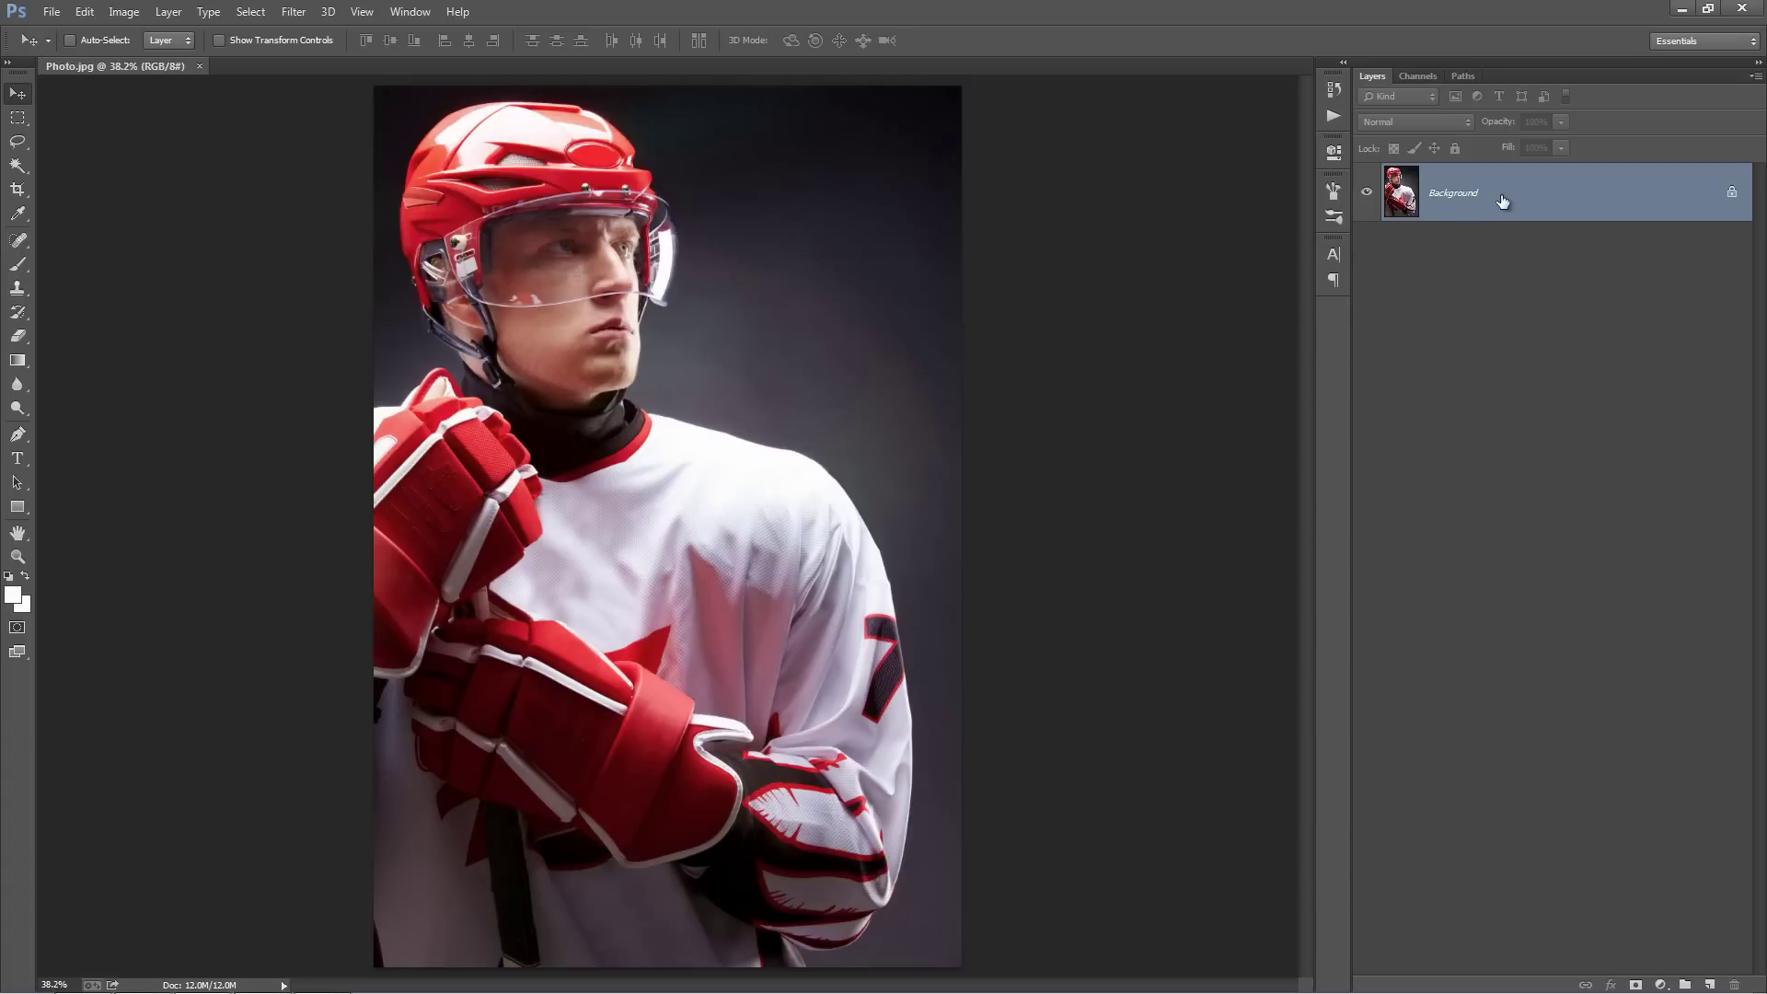
pyautogui.hotkey('ctrl', 'j')
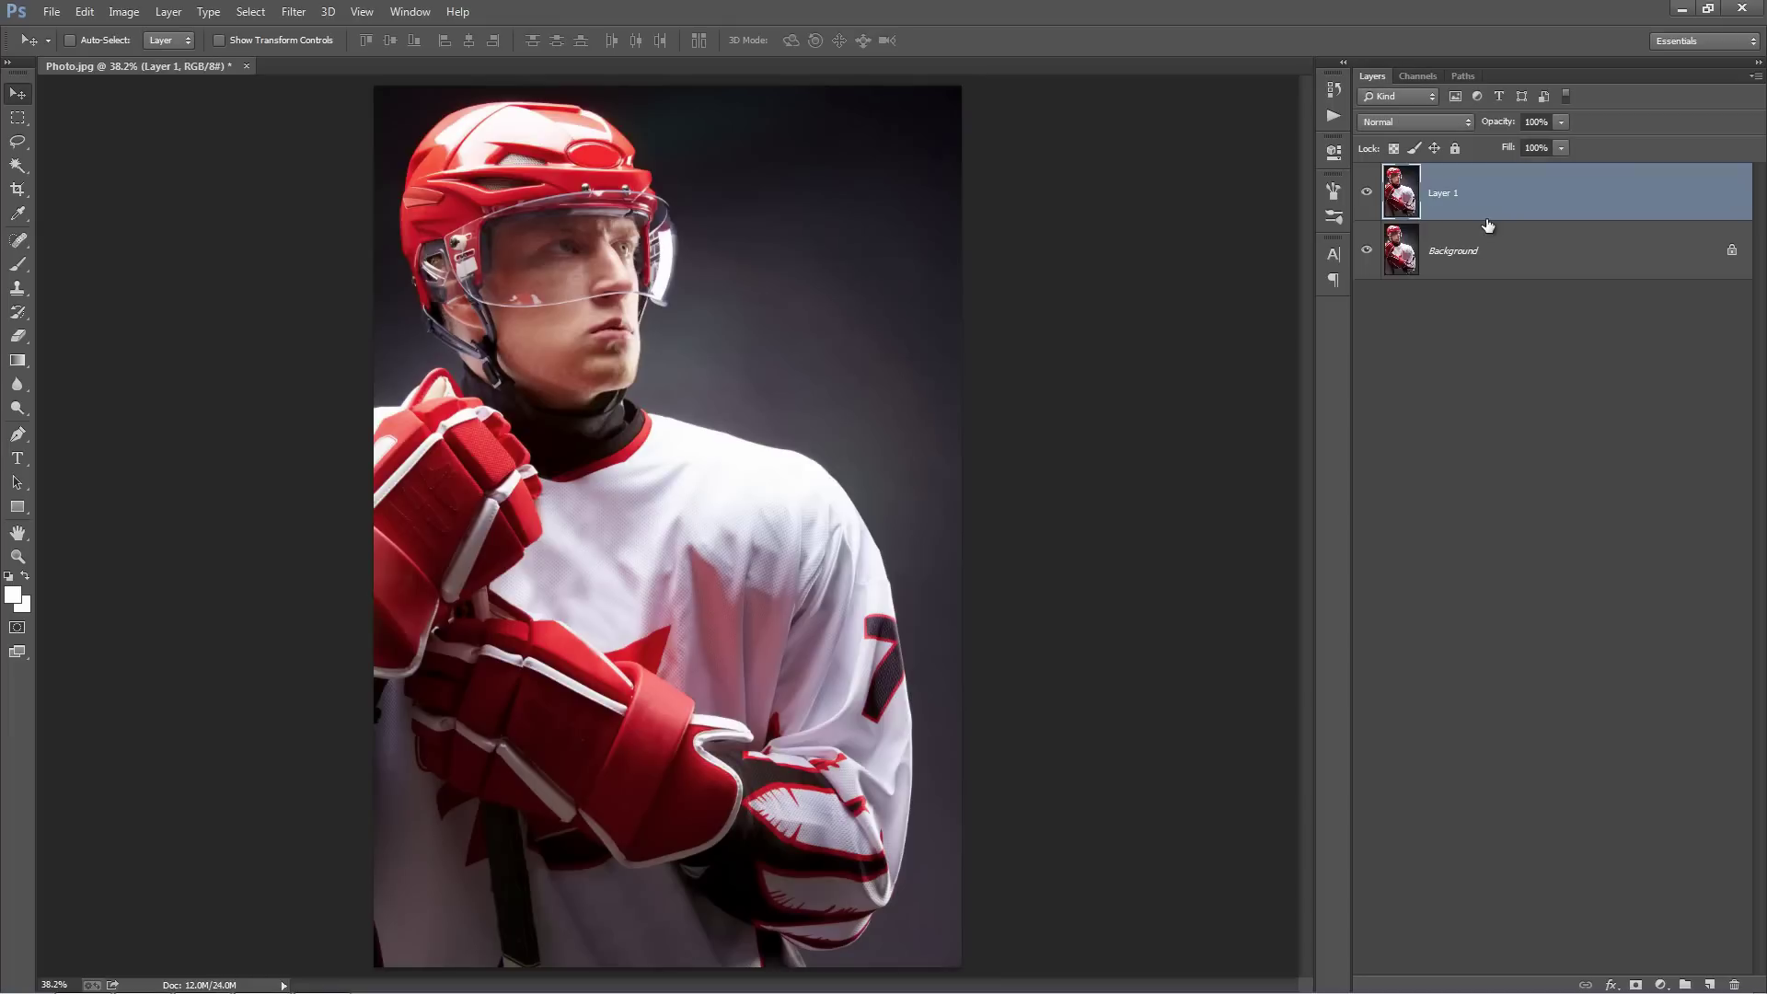
pyautogui.doubleClick(1443, 195)
pyautogui.write('sadsad')
pyautogui.press('Return')
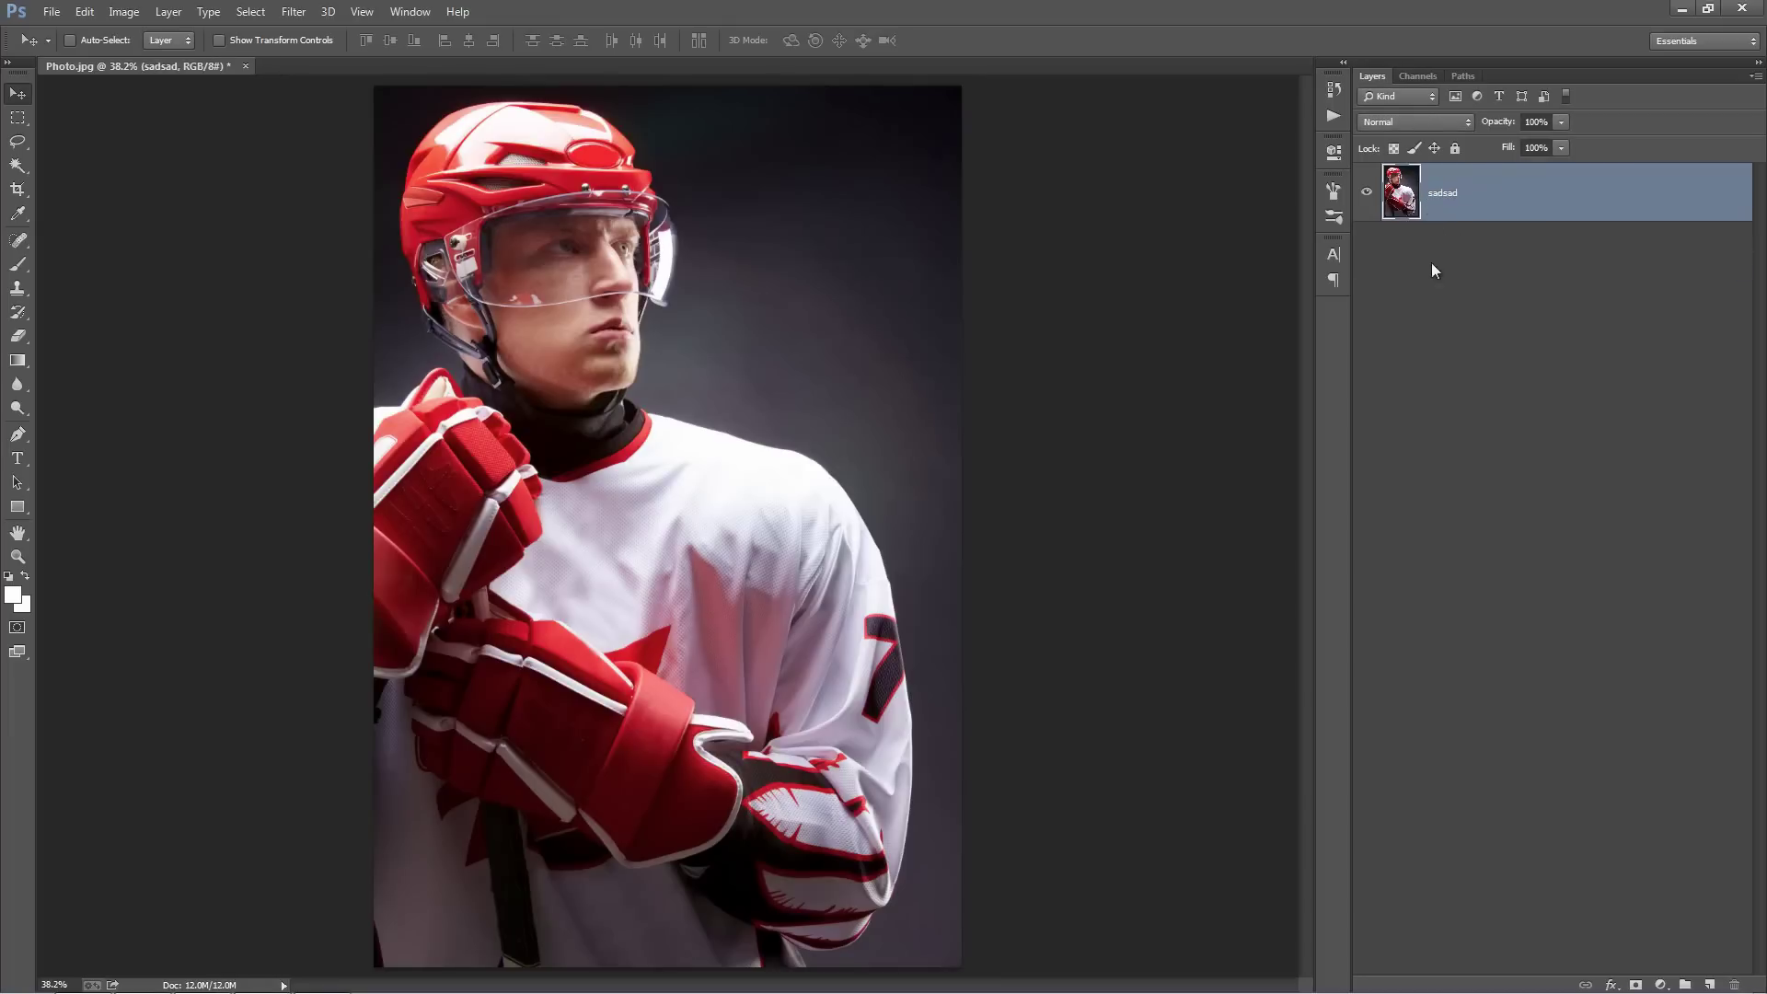
# Convert the layer to a Background layer and confirm the image is RGB Color
pyautogui.click(175, 12)
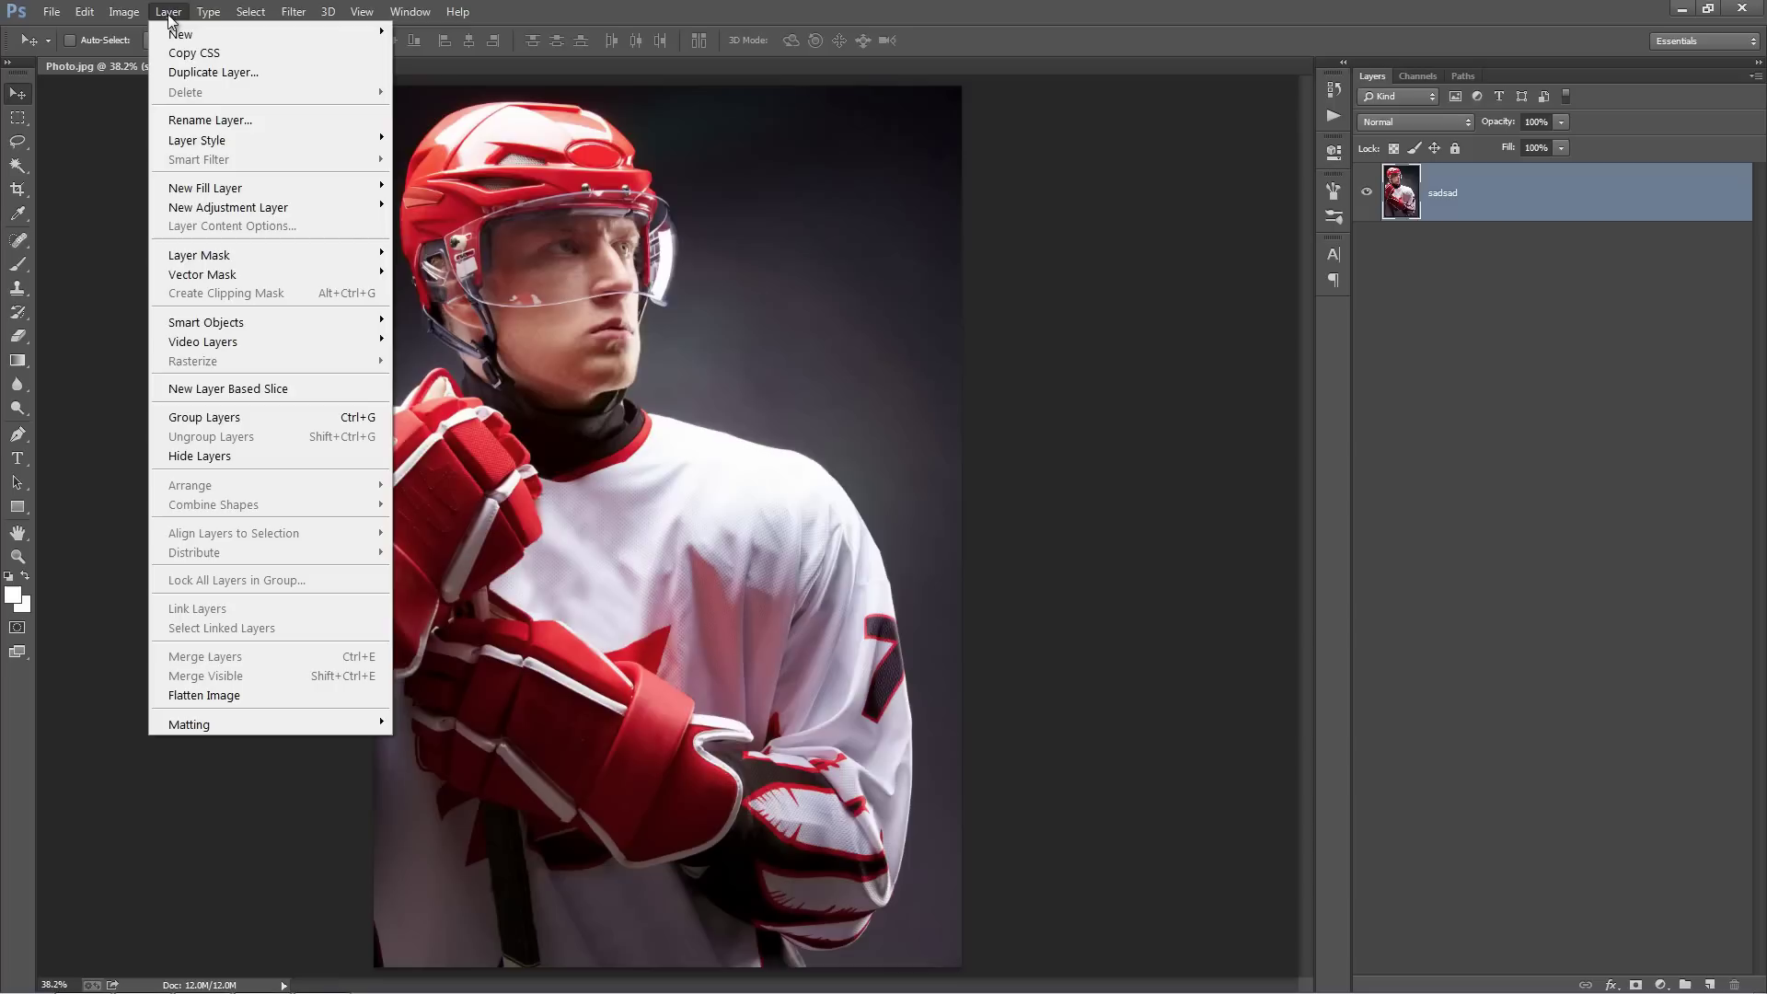
pyautogui.moveTo(189, 34)
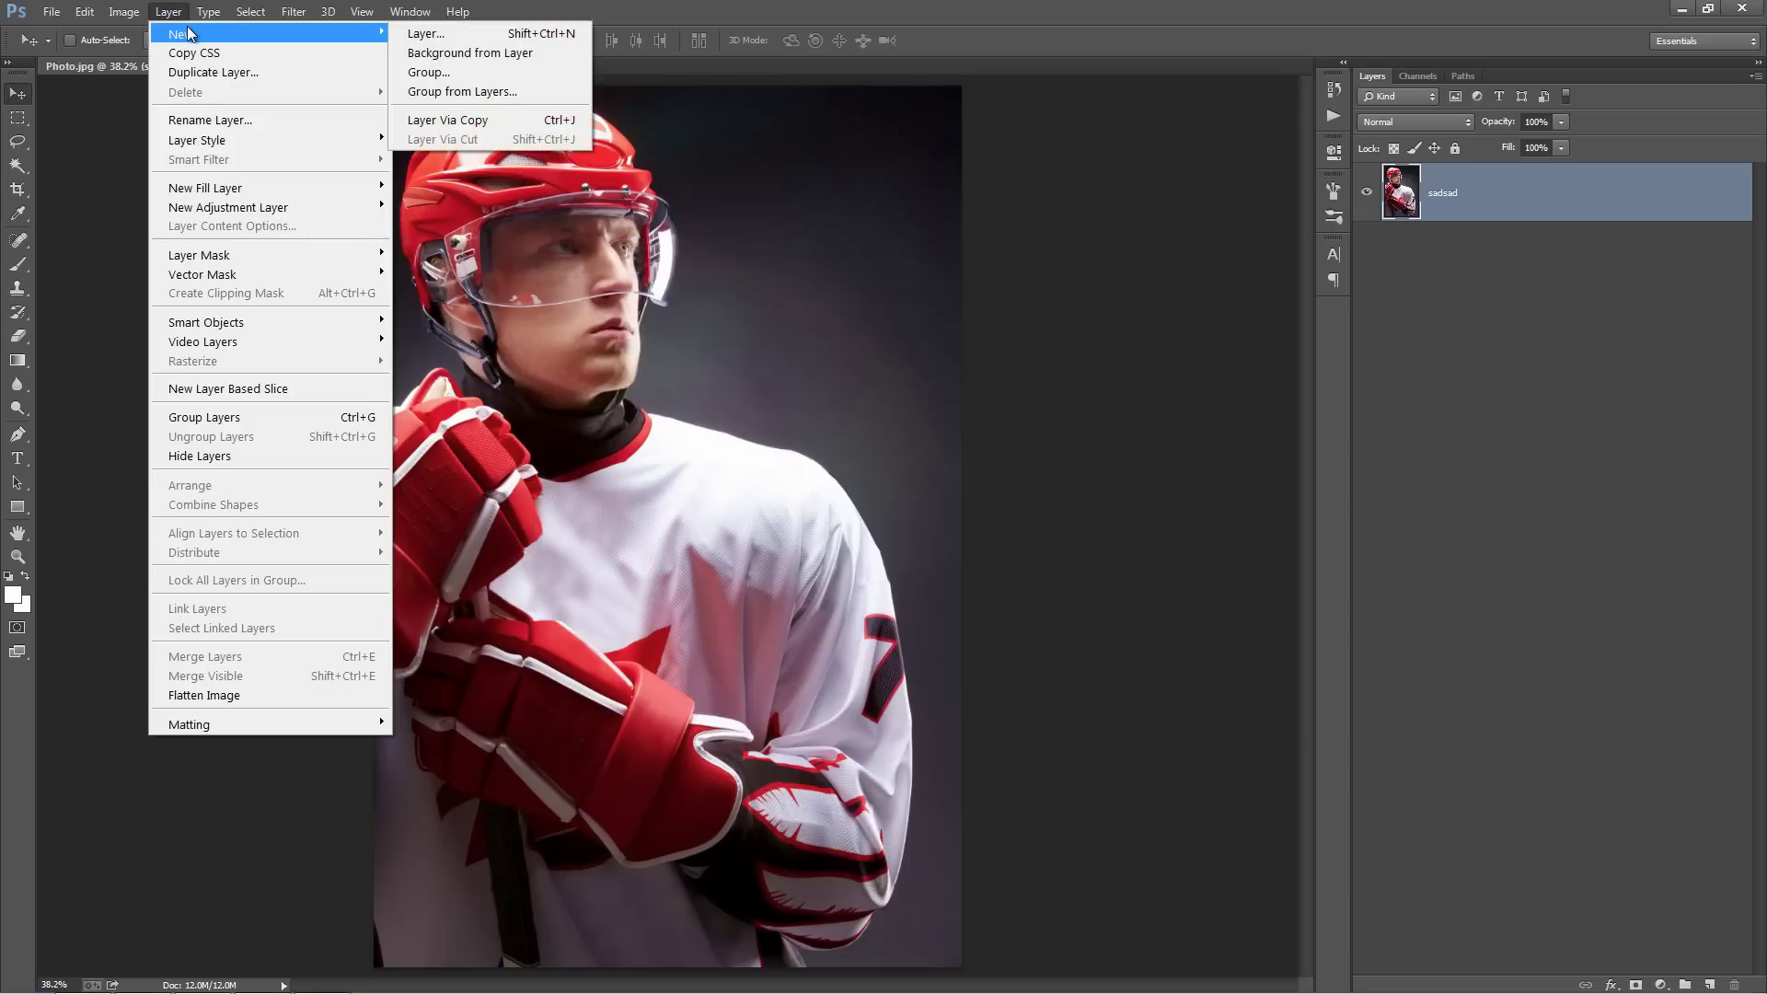
pyautogui.click(528, 55)
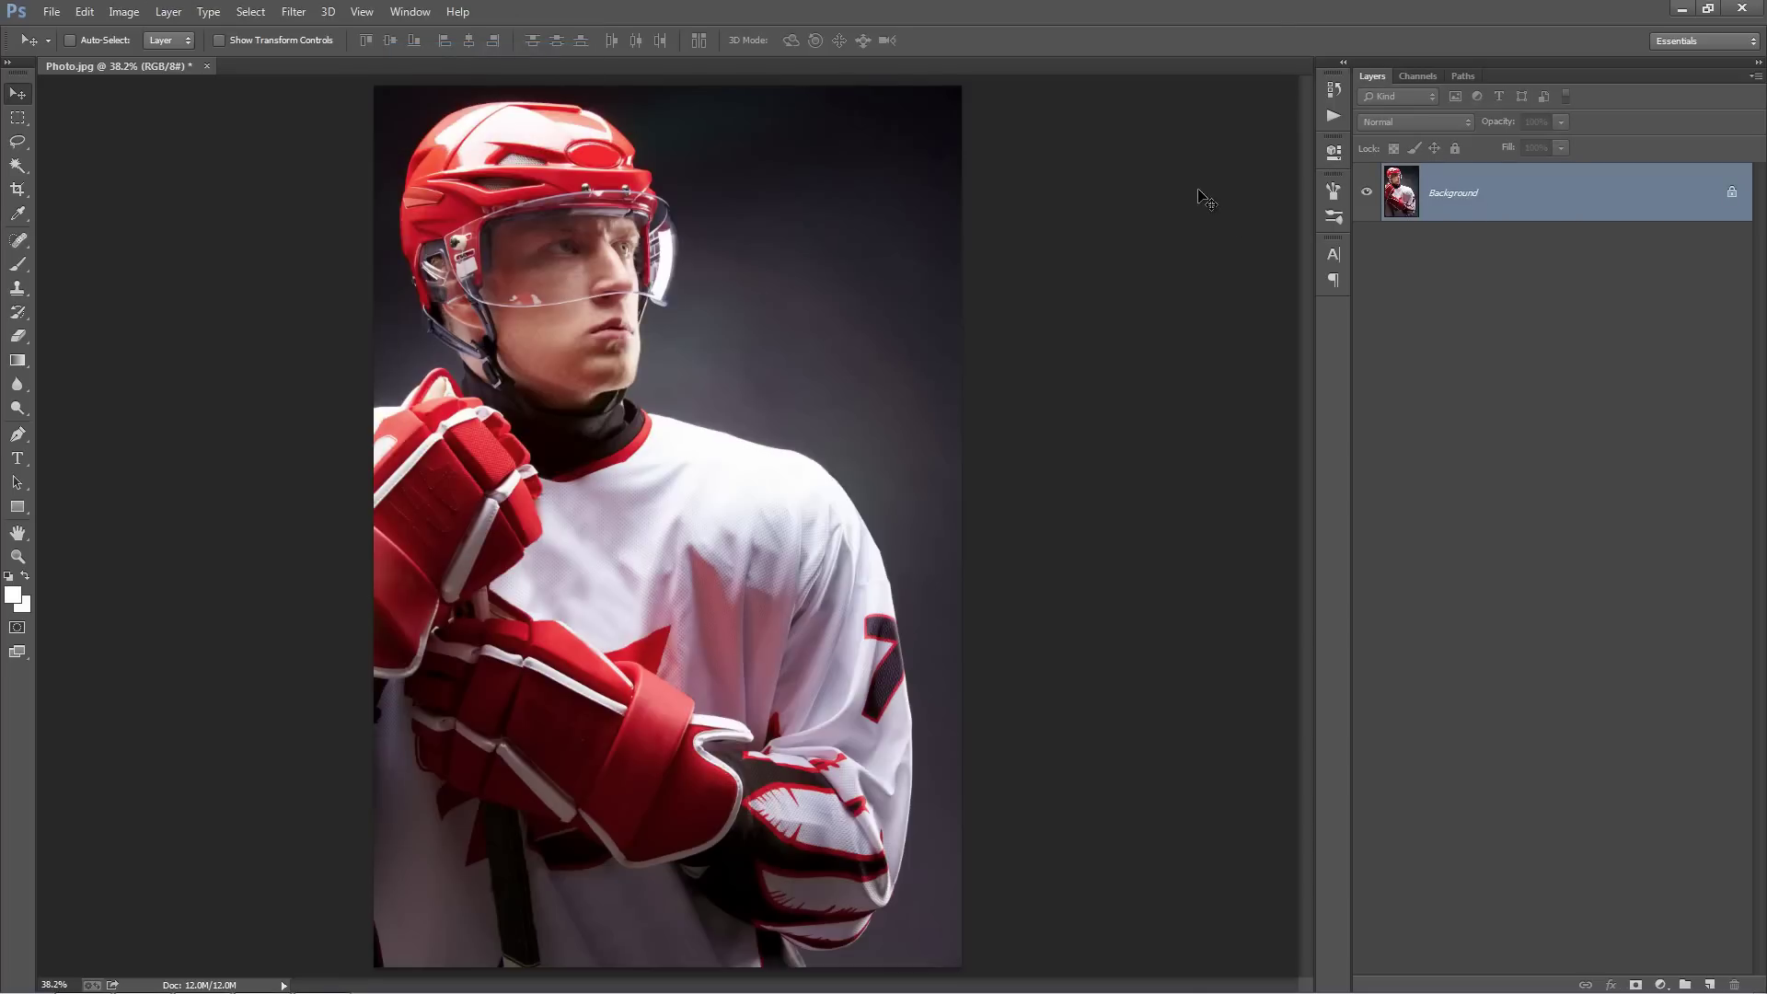
pyautogui.click(126, 13)
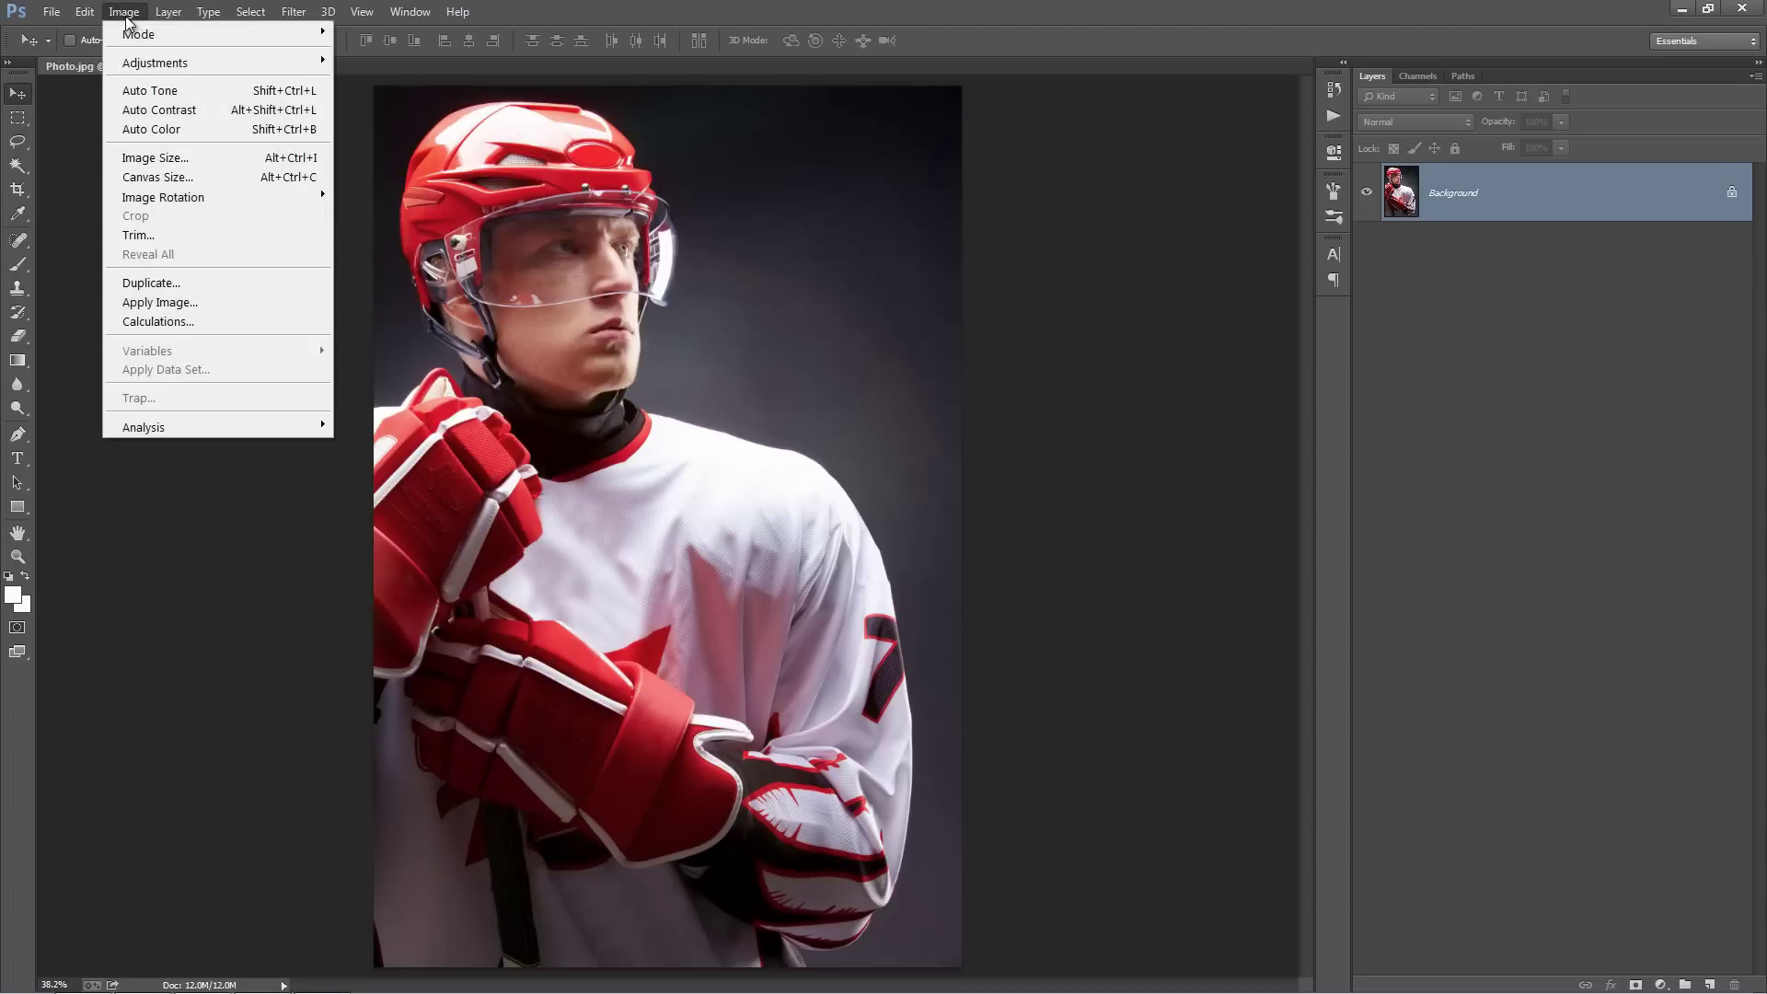
pyautogui.moveTo(159, 39)
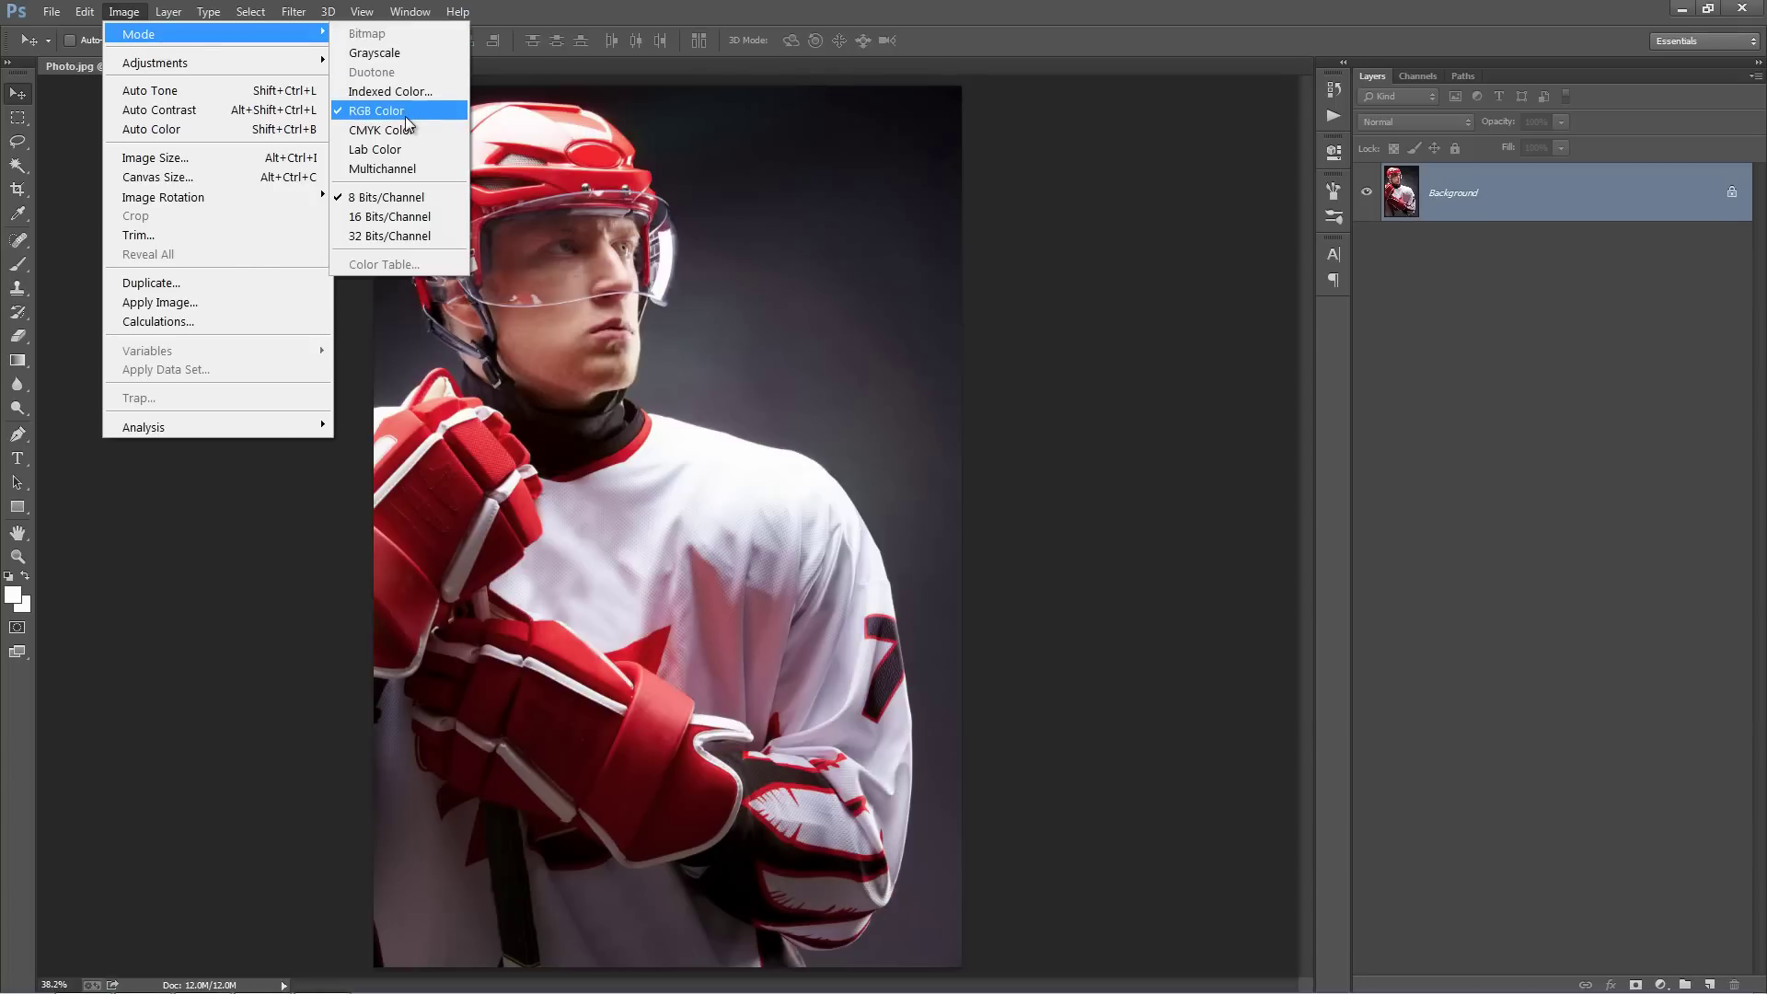
pyautogui.click(781, 184)
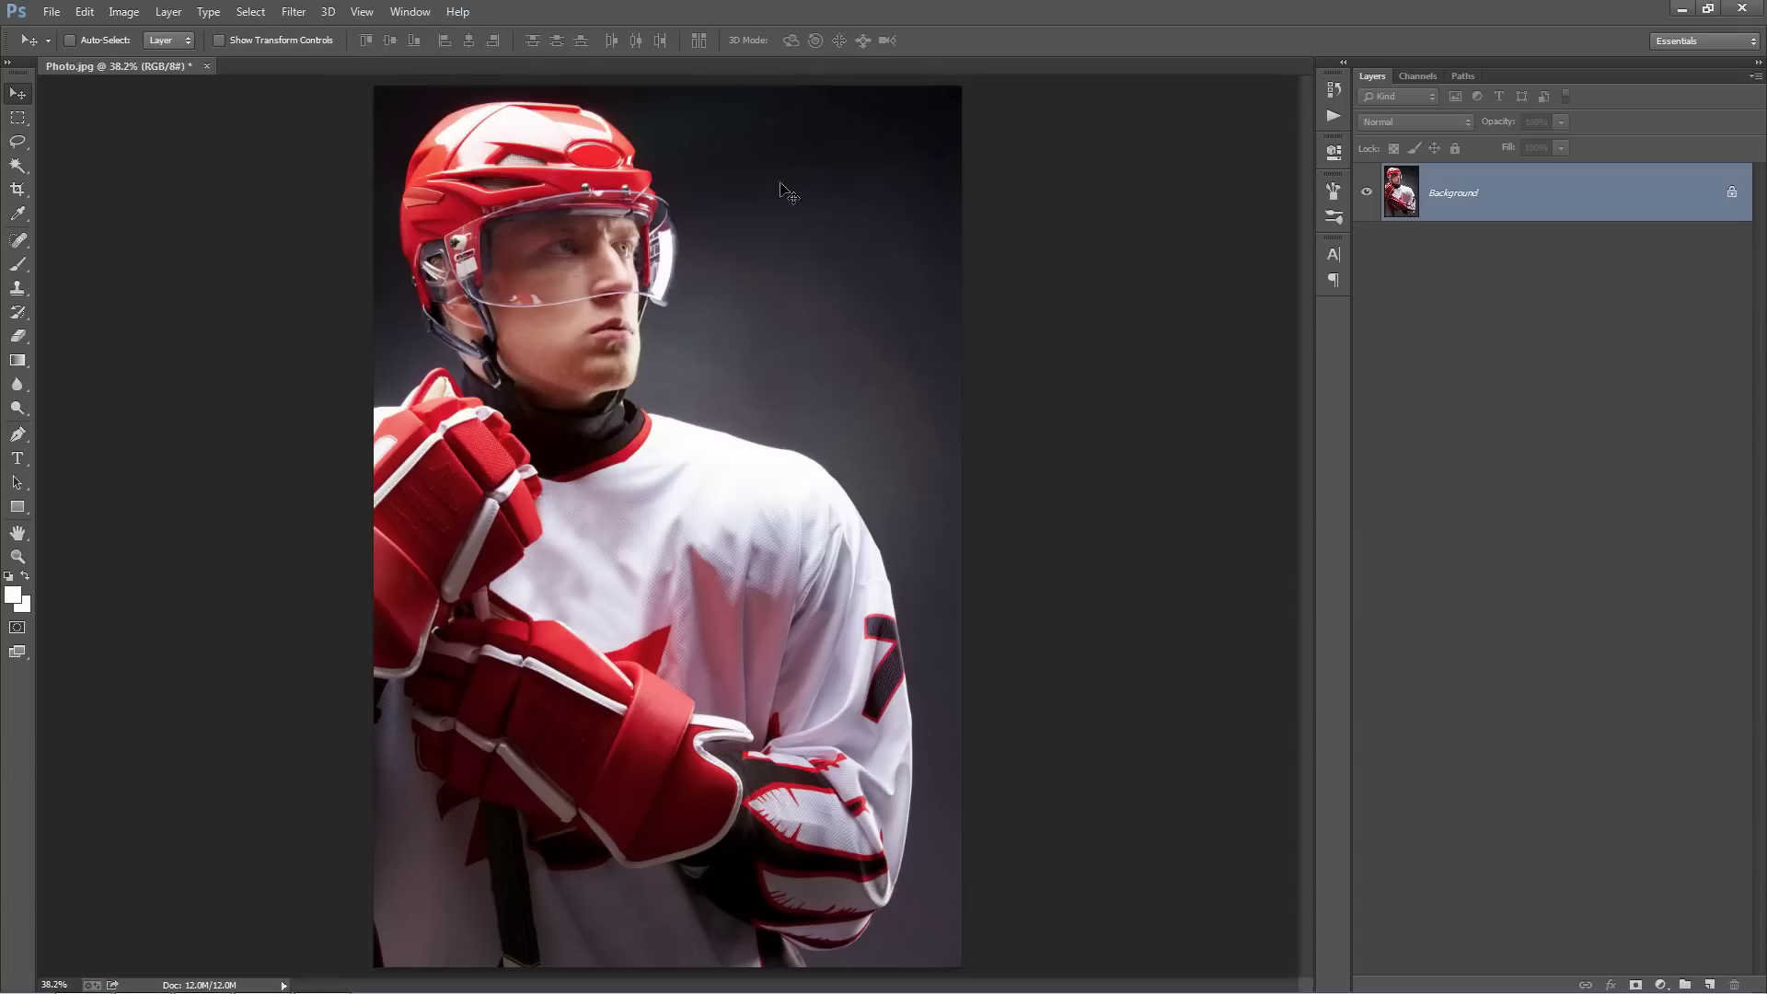
# Show the Actions panel and load the ModernArt.atn action set
pyautogui.click(410, 12)
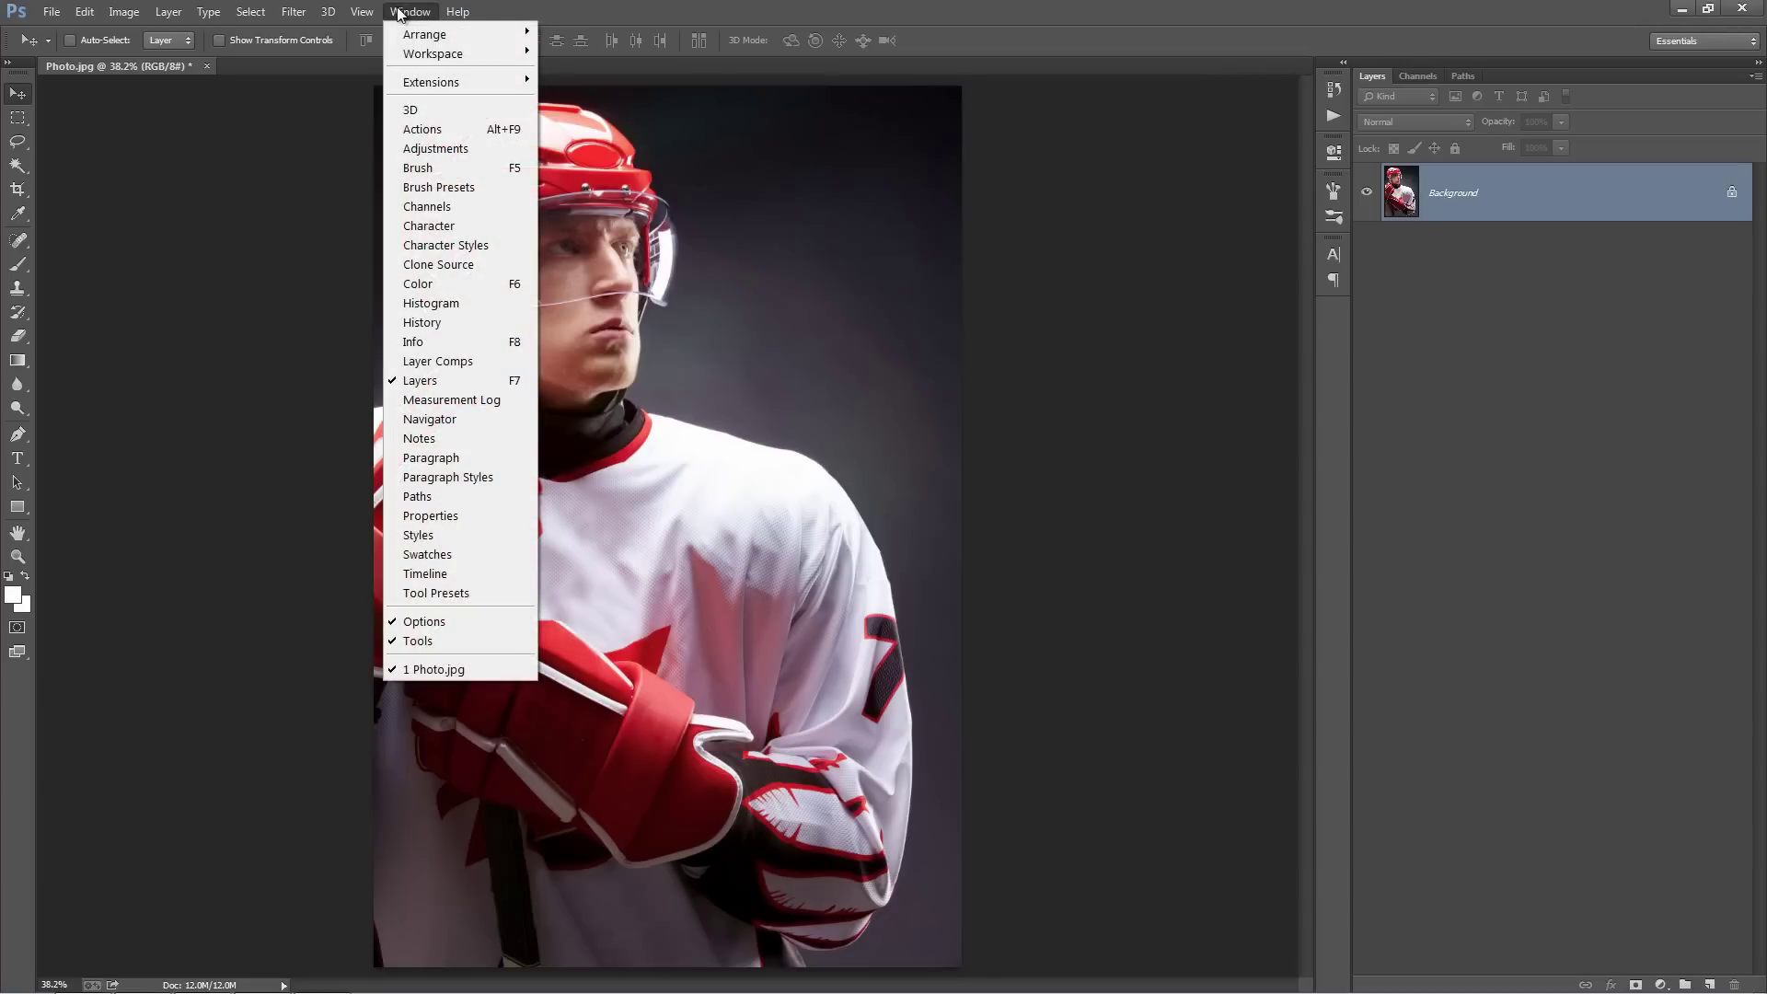
pyautogui.click(477, 131)
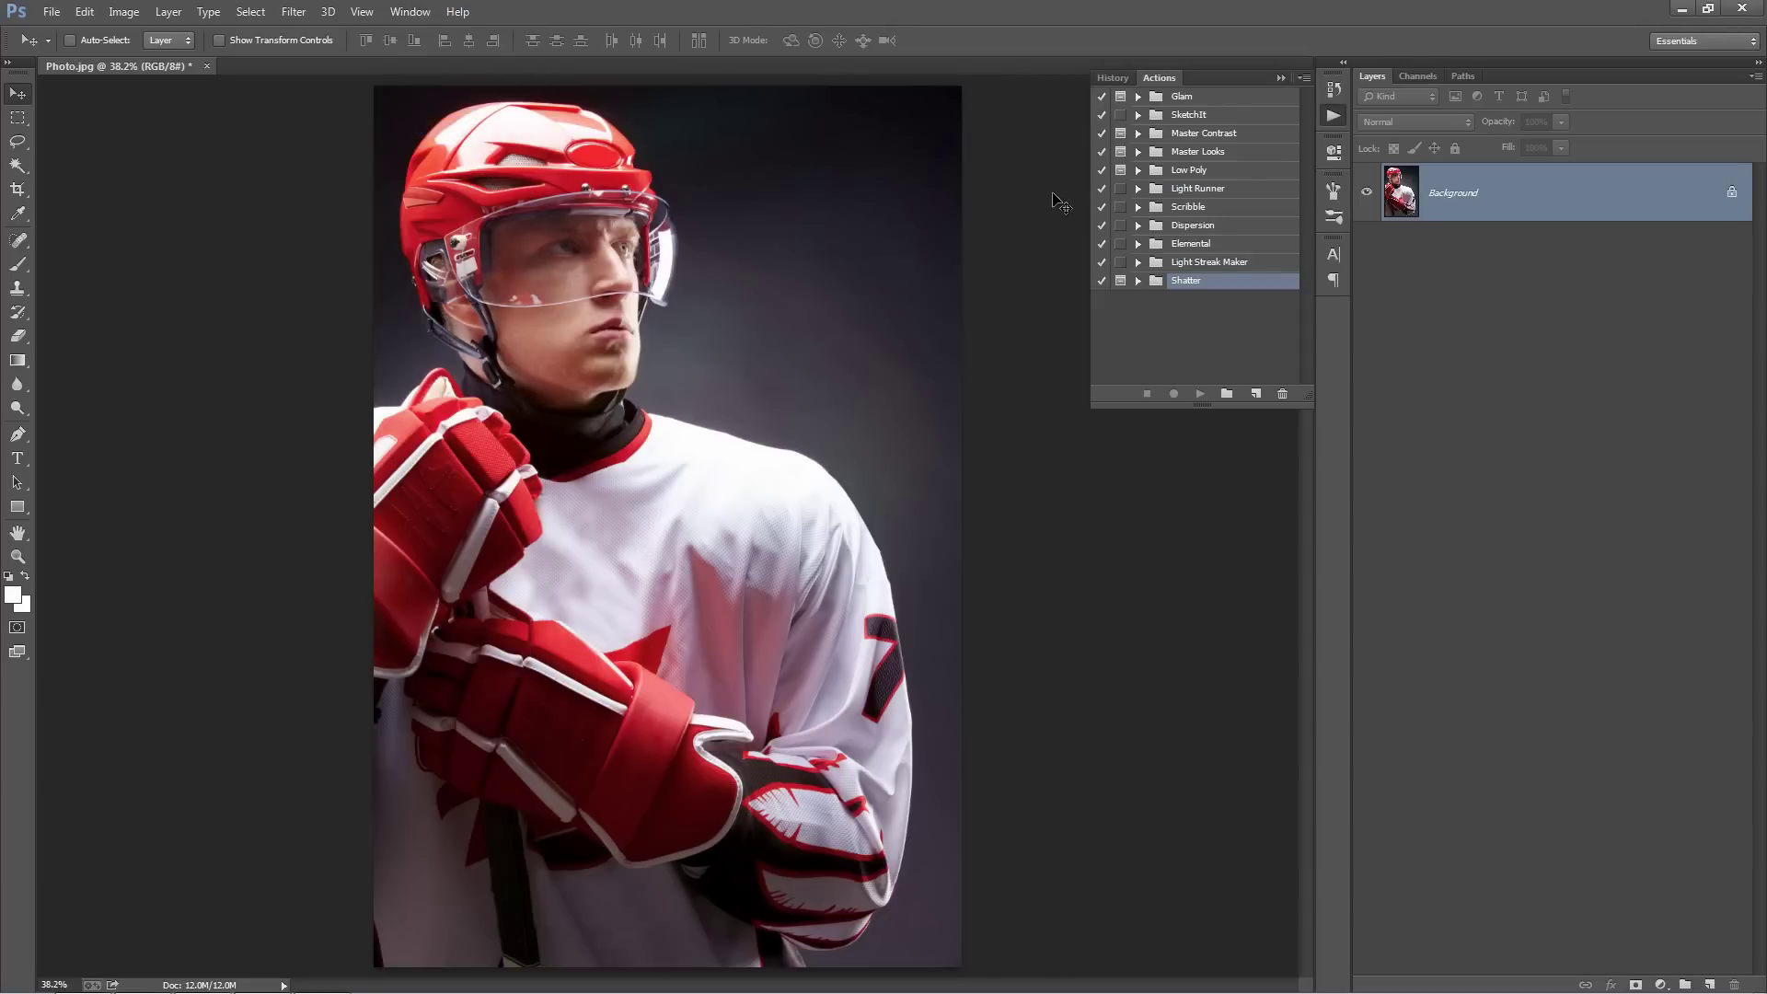
pyautogui.click(1308, 81)
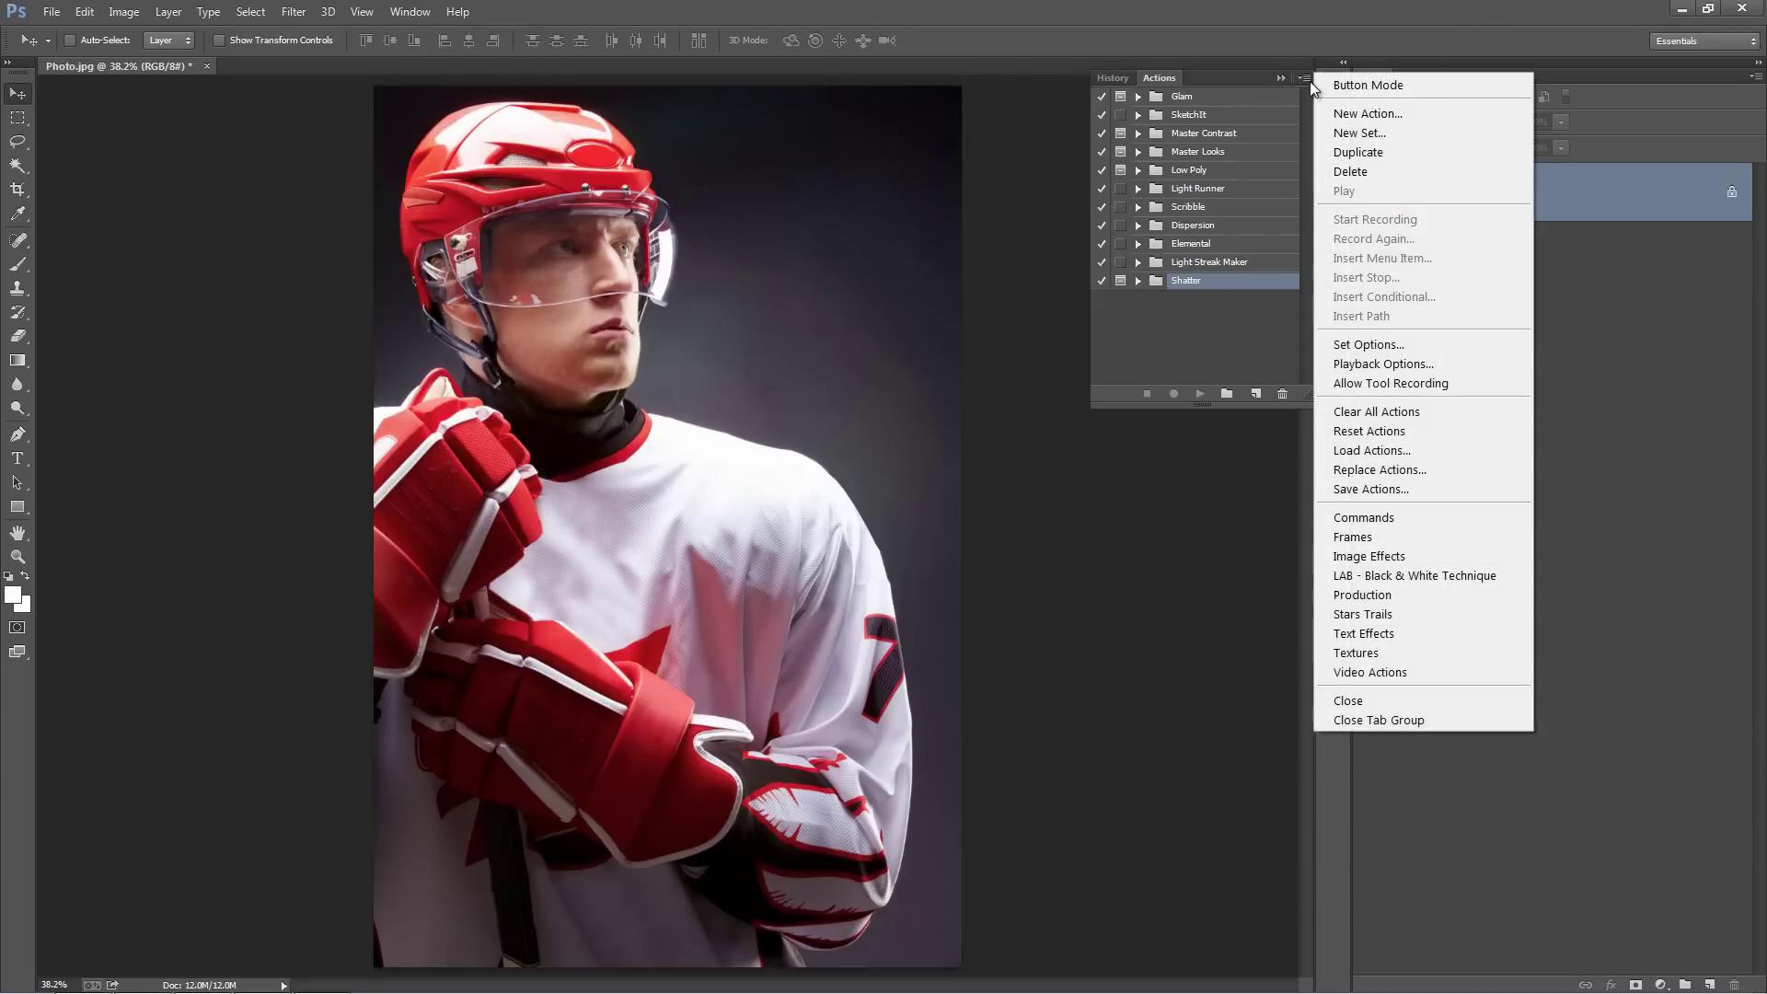
pyautogui.click(1415, 449)
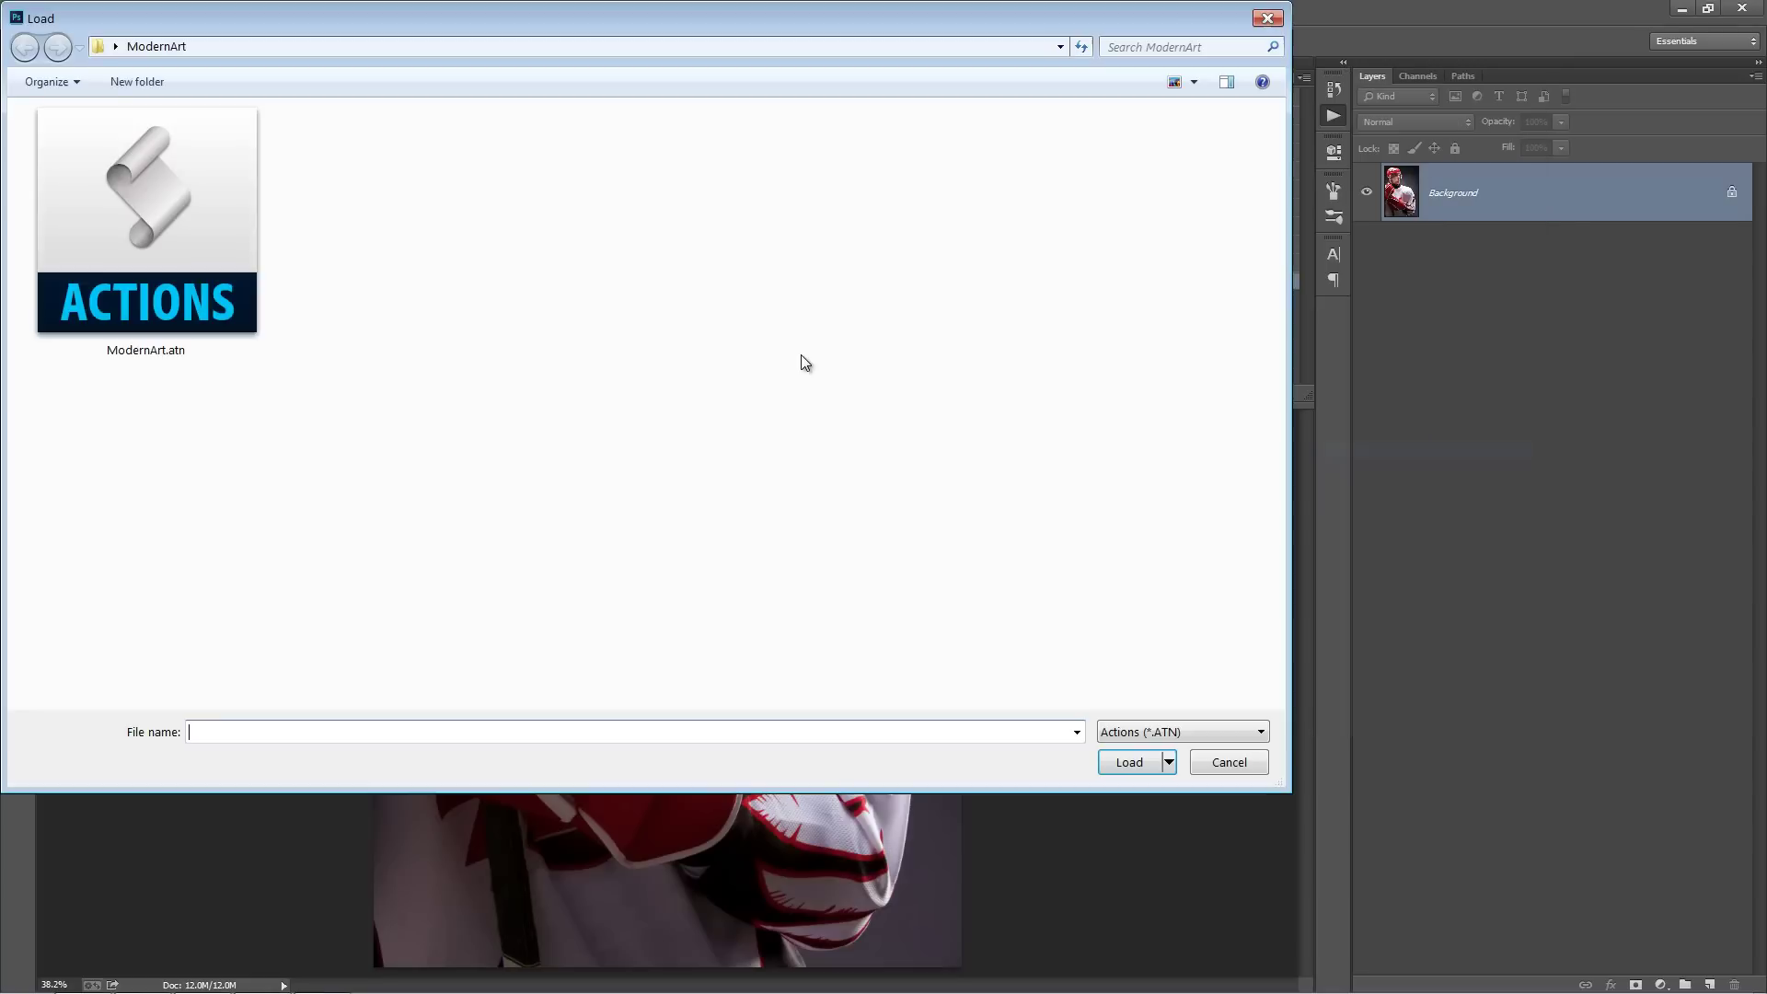
pyautogui.doubleClick(168, 297)
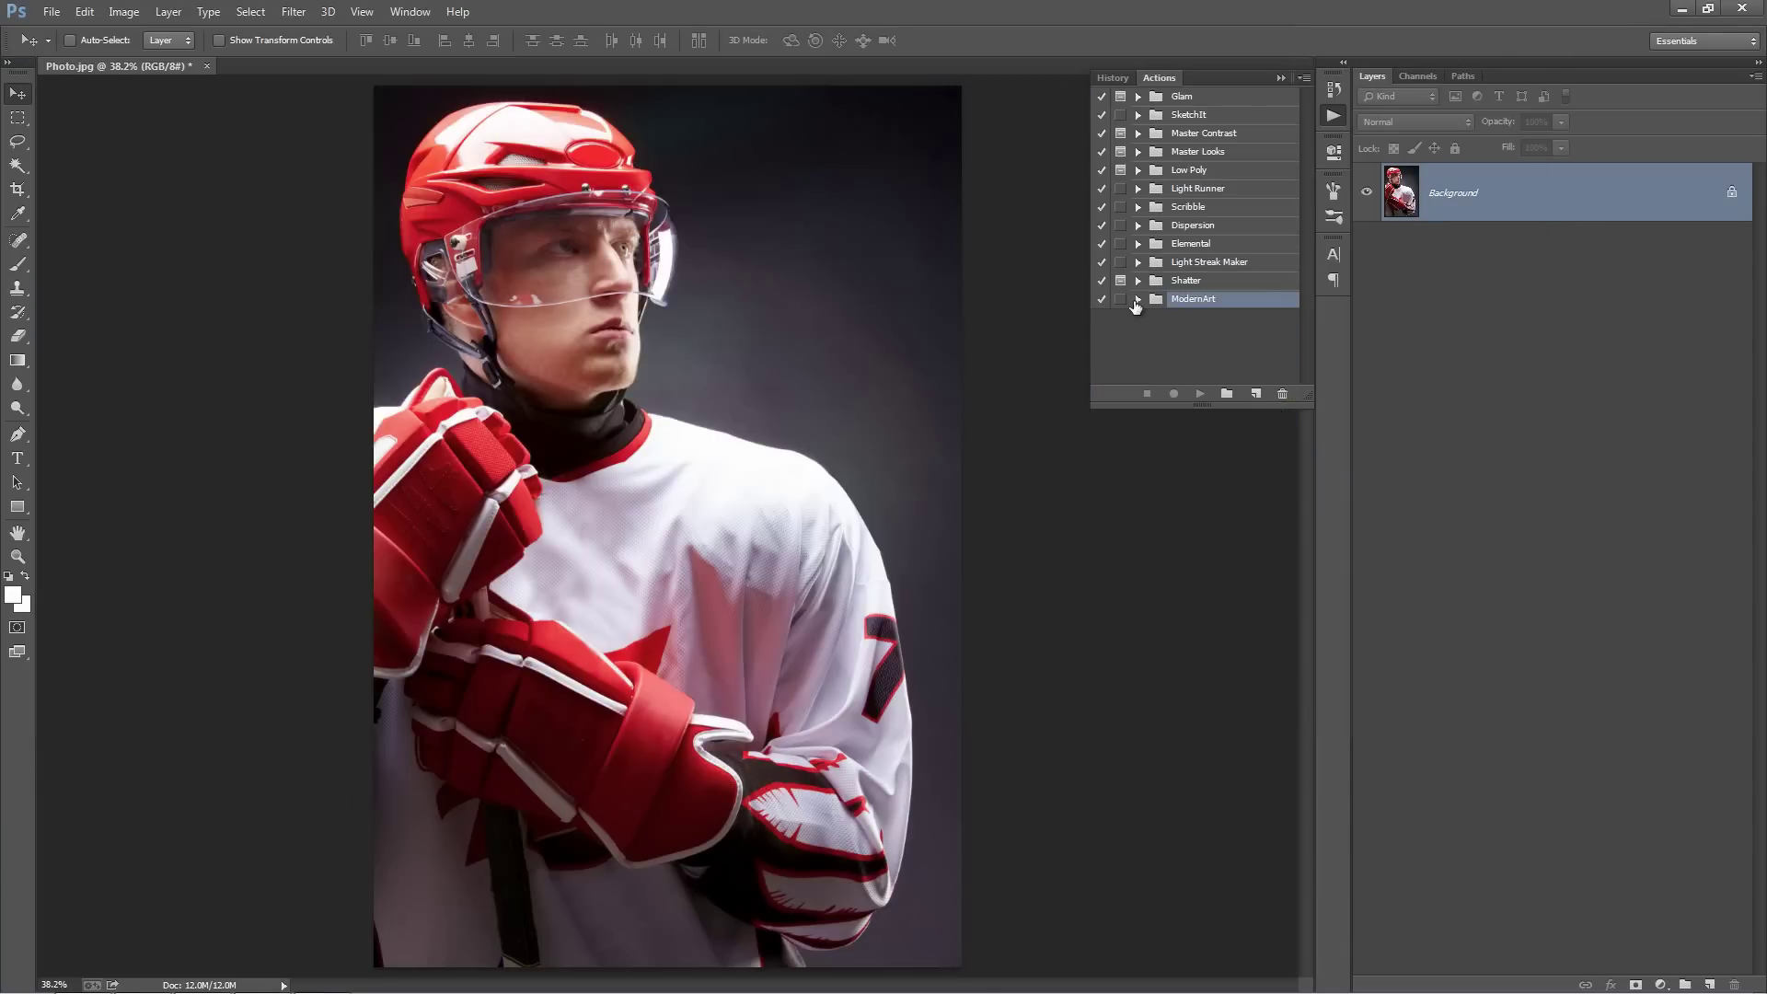
# Expand the ModernArt set and select its ModernArt action
pyautogui.click(1137, 300)
pyautogui.click(1200, 318)
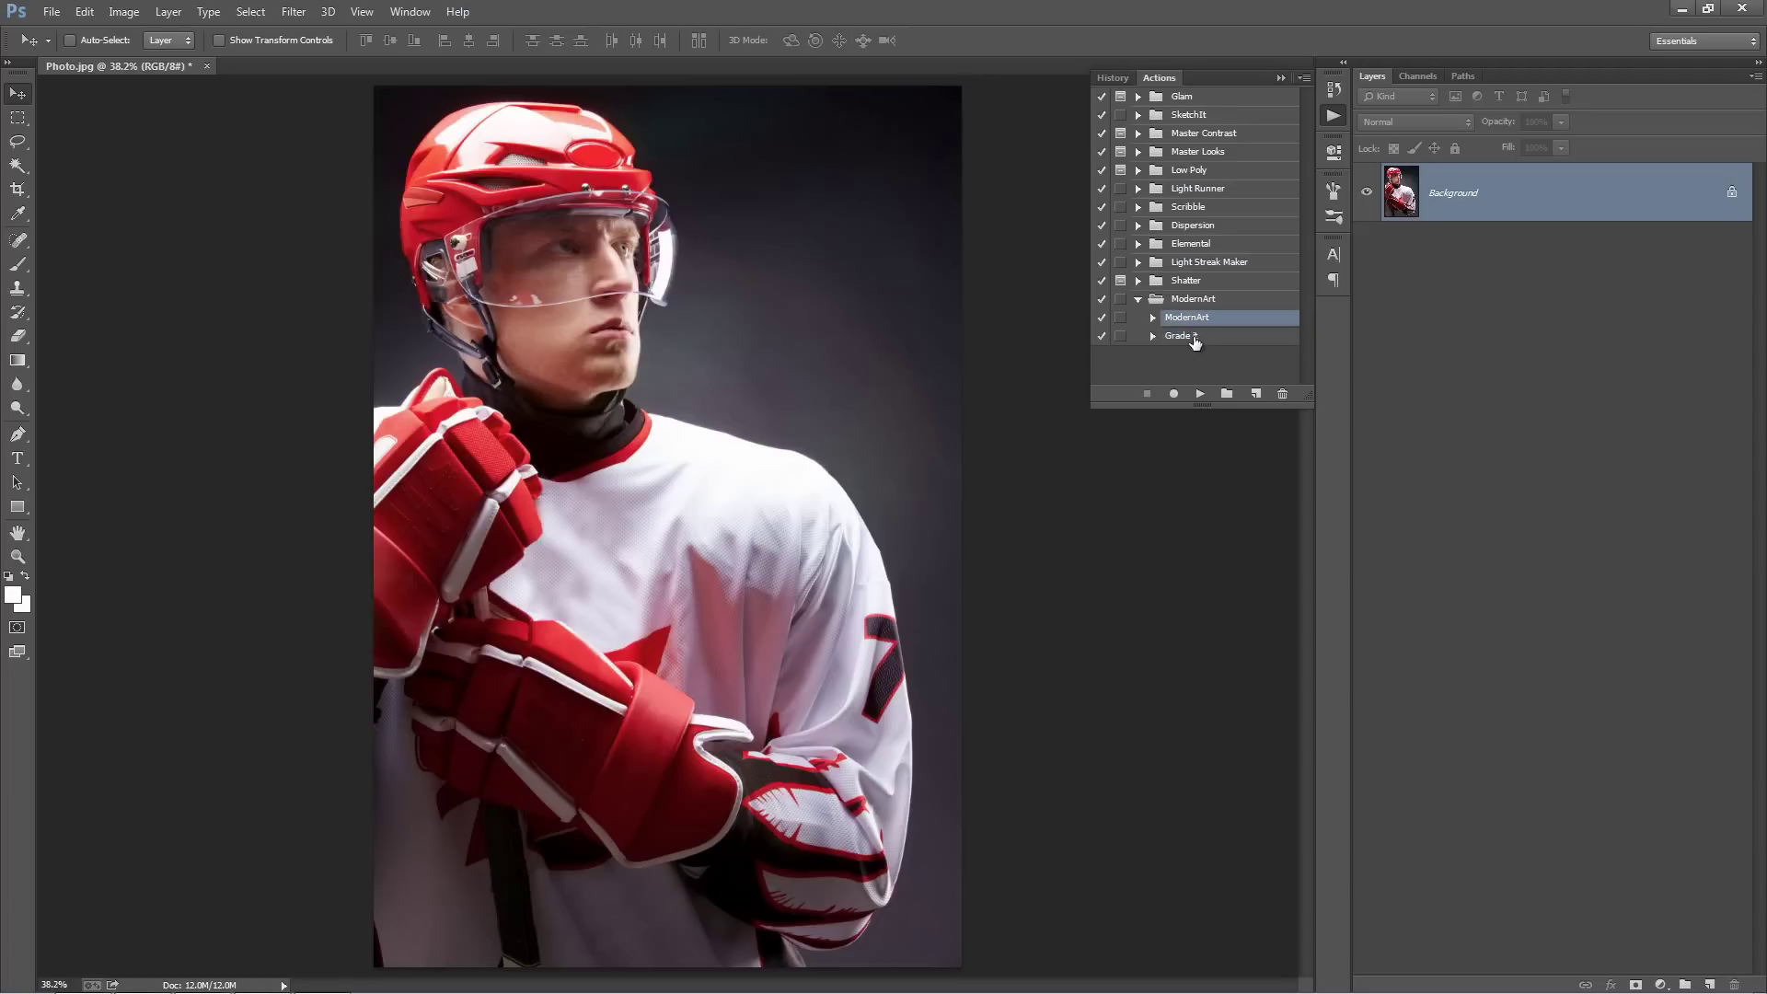
pyautogui.click(1193, 337)
pyautogui.click(1192, 317)
# Create a new empty layer named 'brush'
pyautogui.hotkey('ctrl', 'shift', 'n')
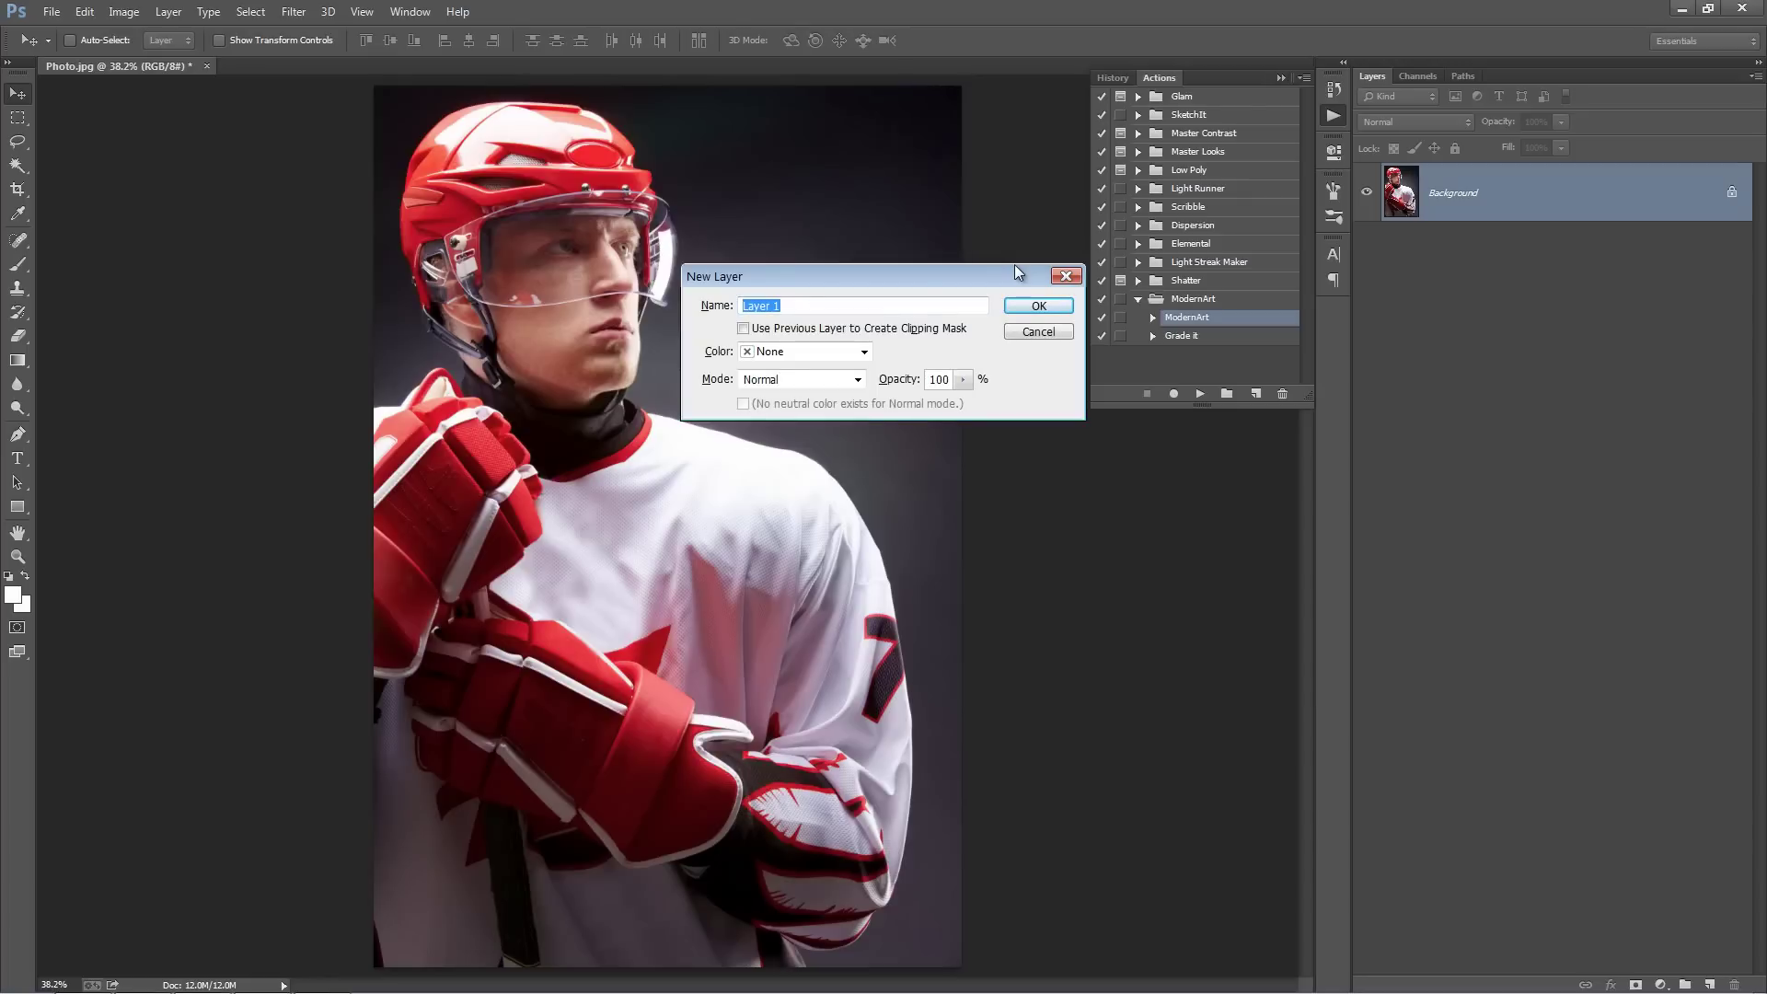
pyautogui.write('brush')
pyautogui.moveTo(801, 302); pyautogui.dragTo(732, 311)
pyautogui.click(1058, 309)
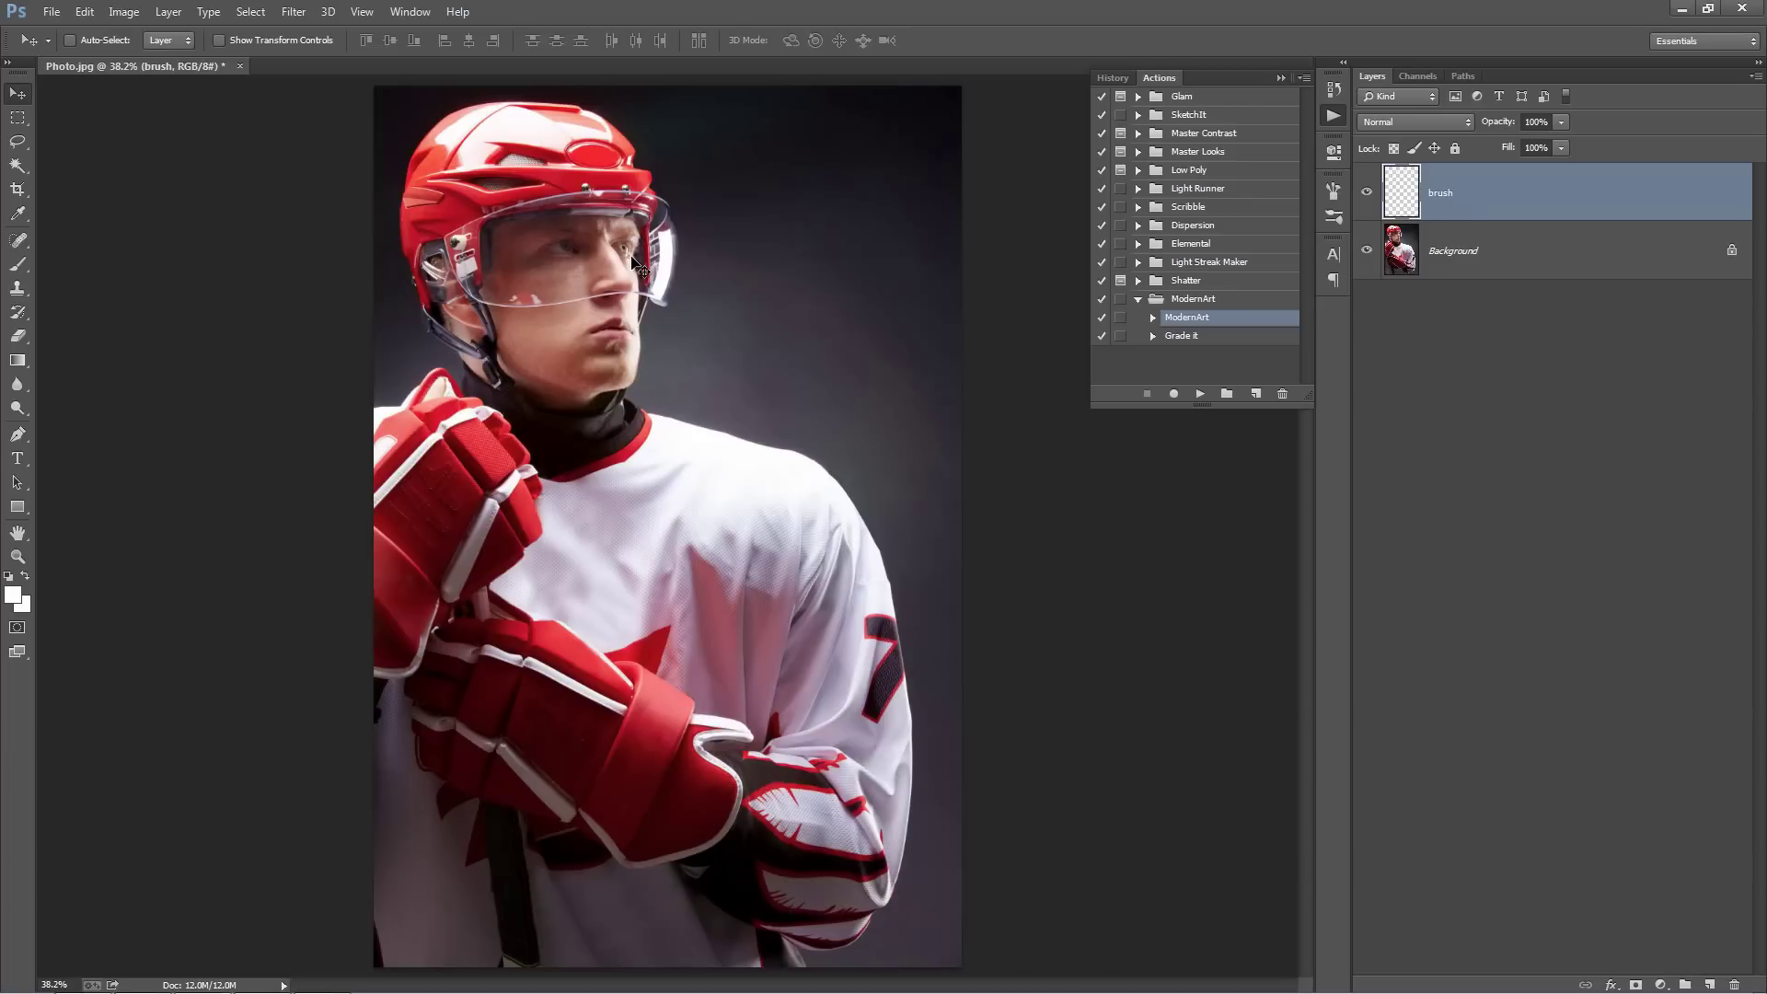
# Pick a soft round brush and set the foreground colour to magenta
pyautogui.press('b')
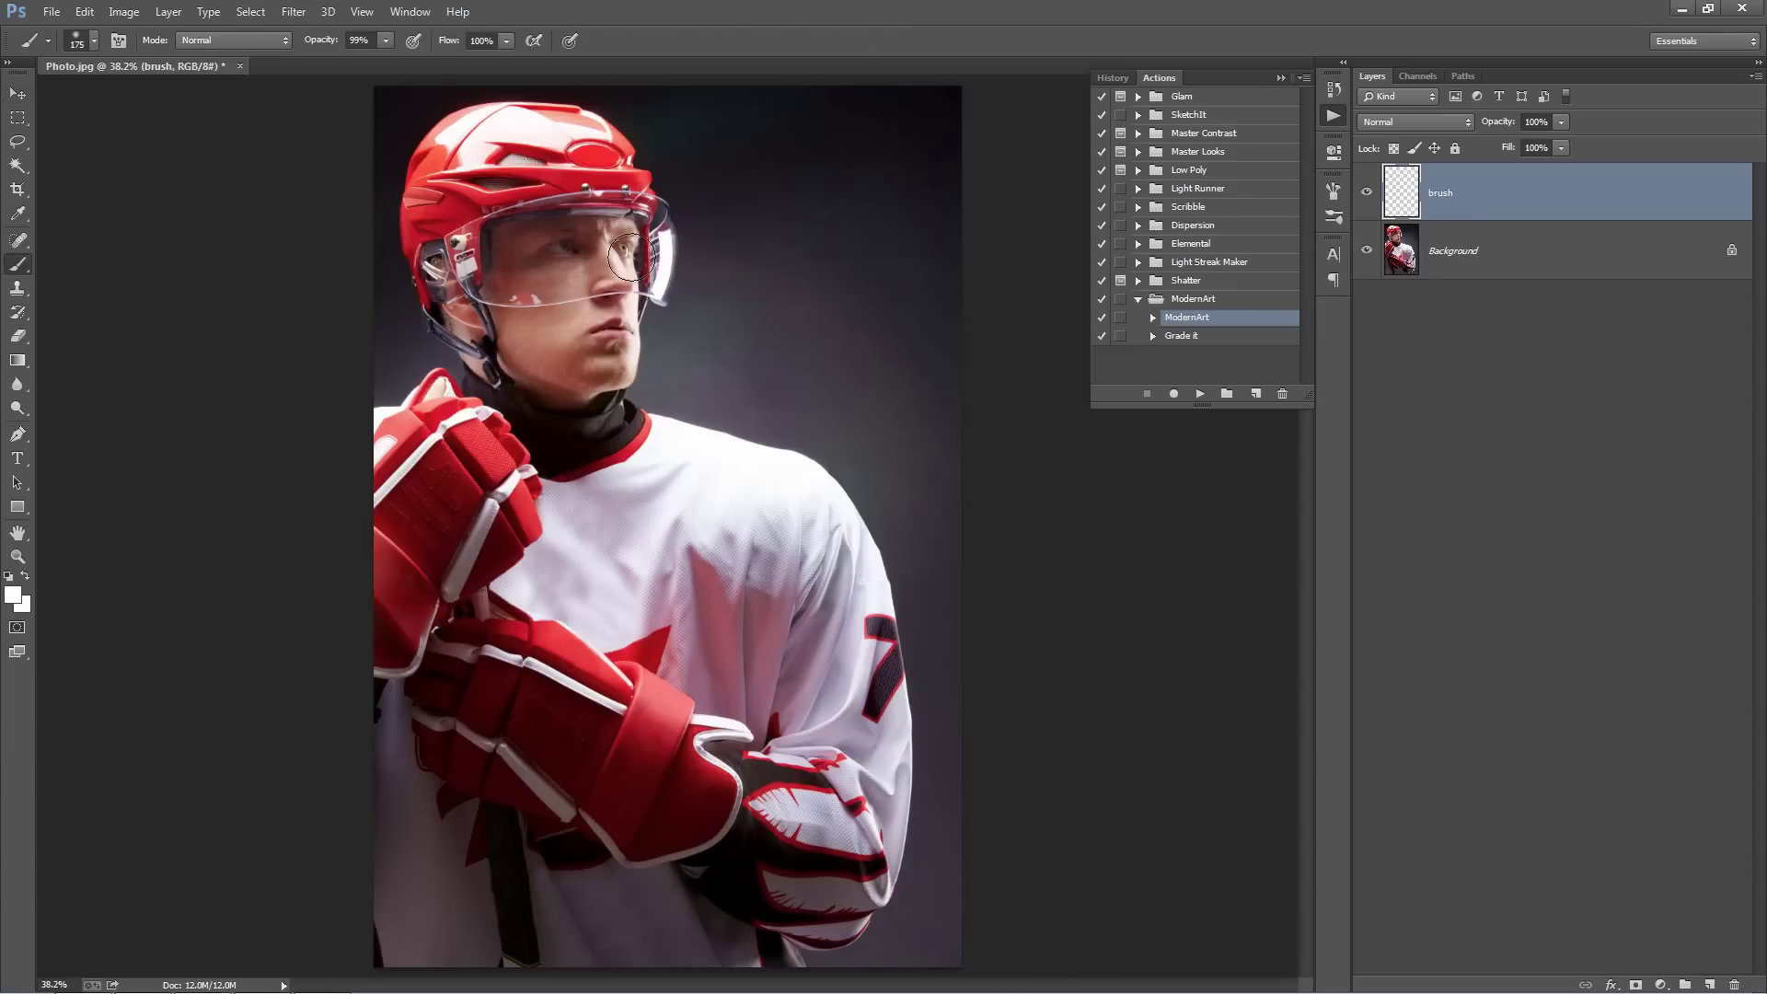
pyautogui.rightClick(751, 317)
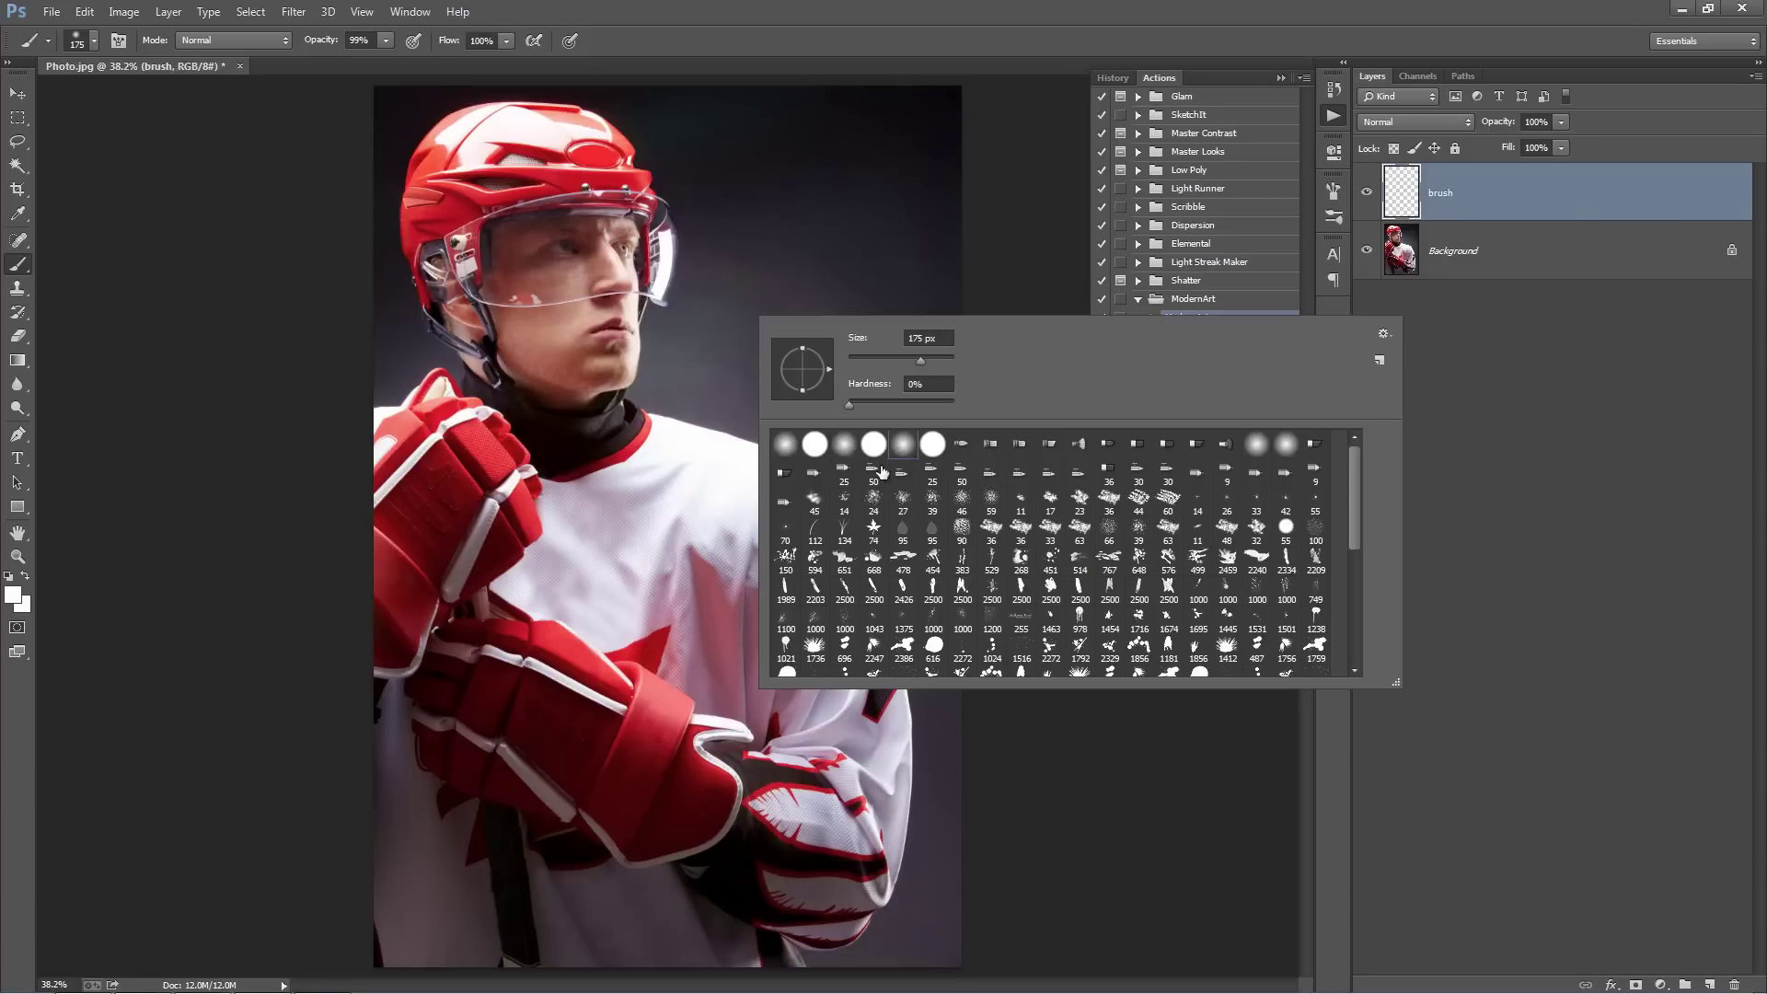
pyautogui.doubleClick(903, 445)
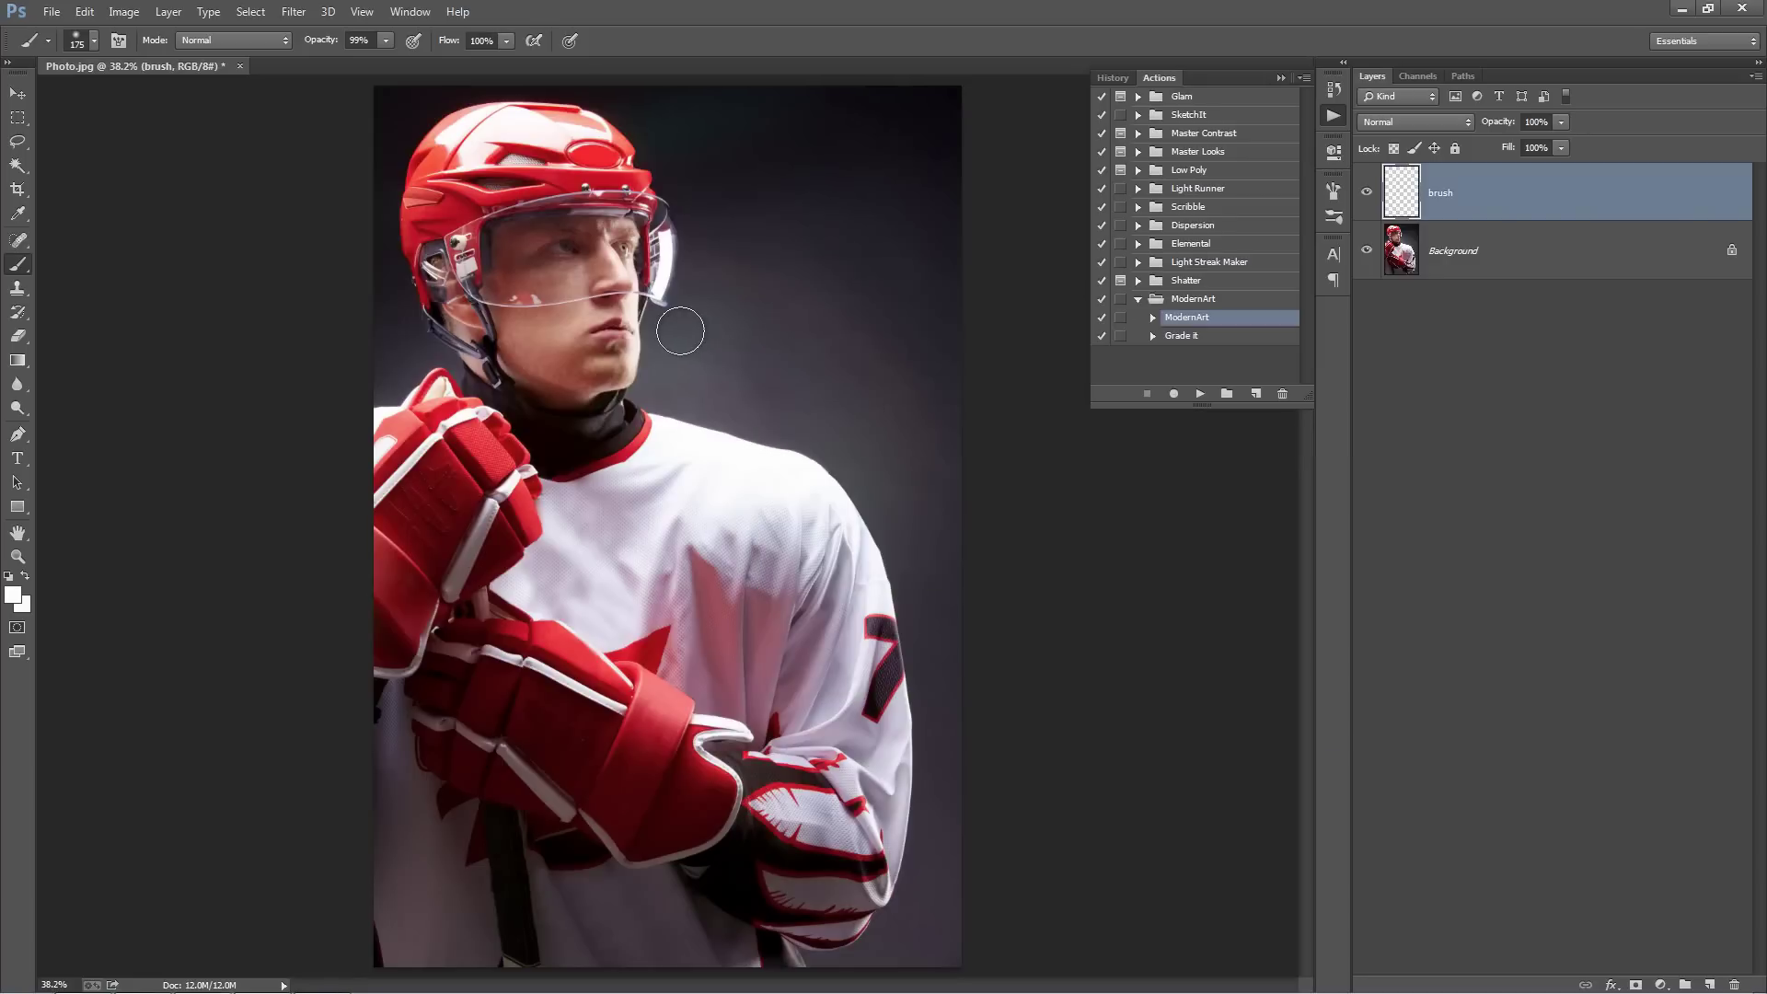
pyautogui.click(12, 594)
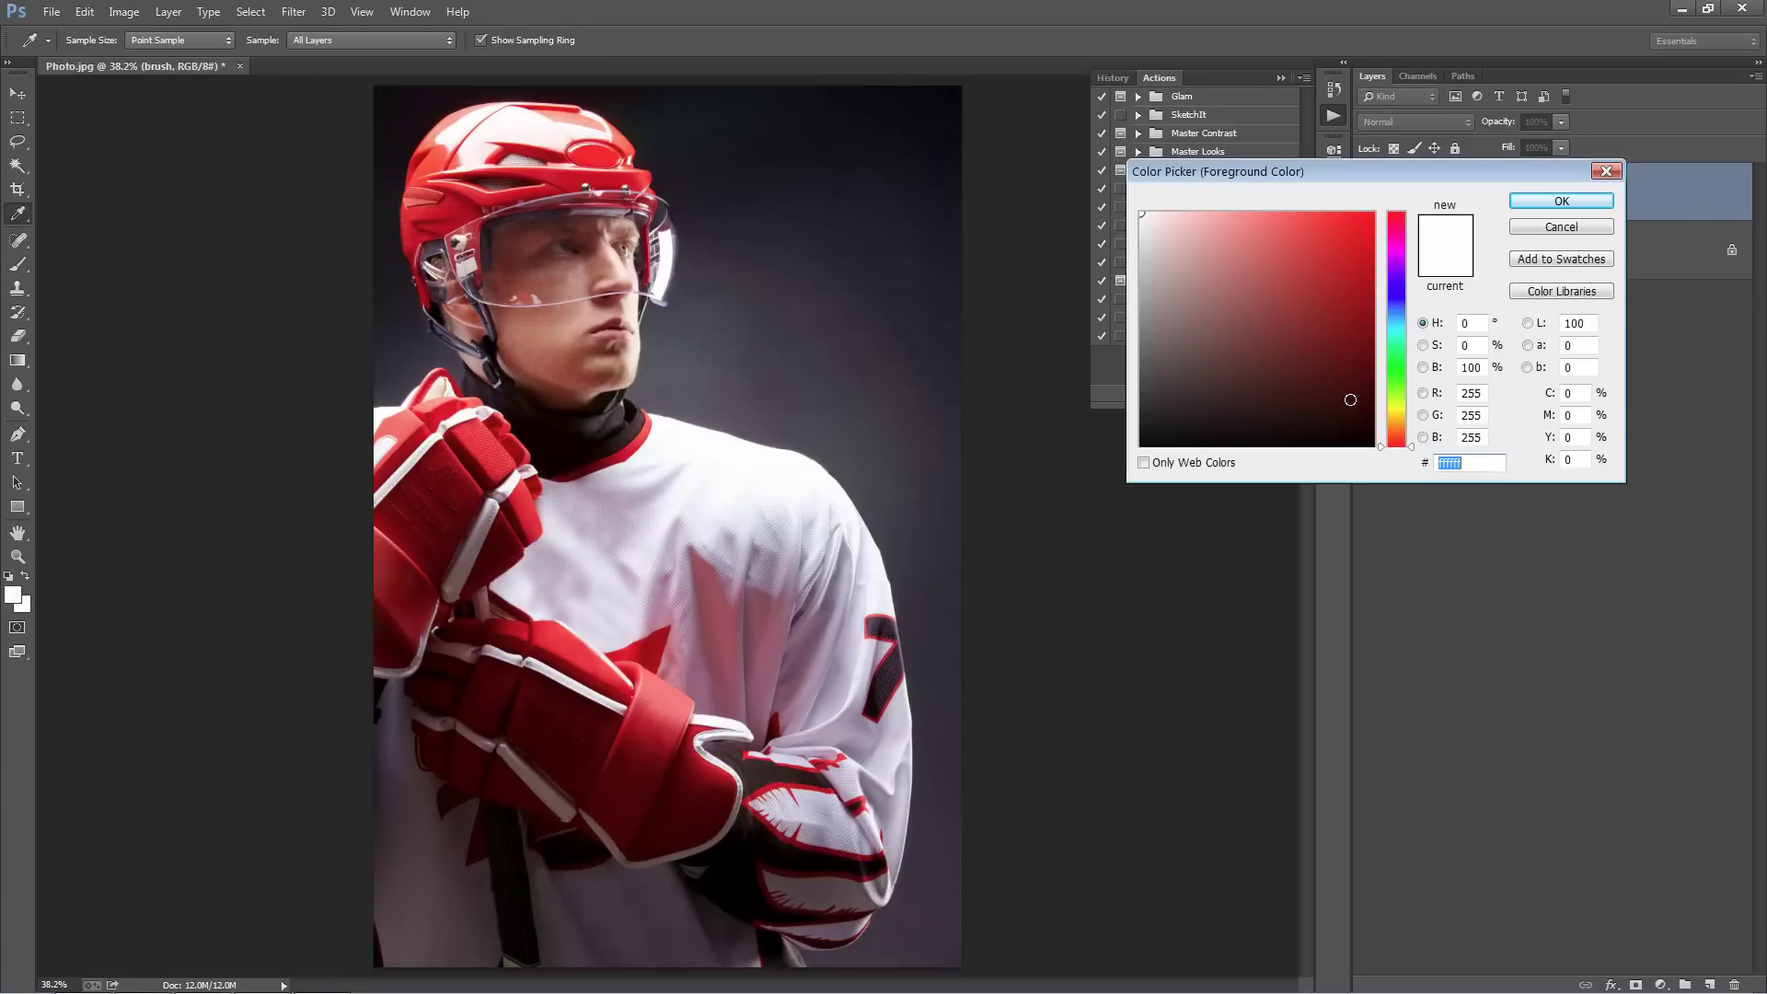
pyautogui.moveTo(1404, 316); pyautogui.dragTo(1395, 235)
pyautogui.click(1529, 197)
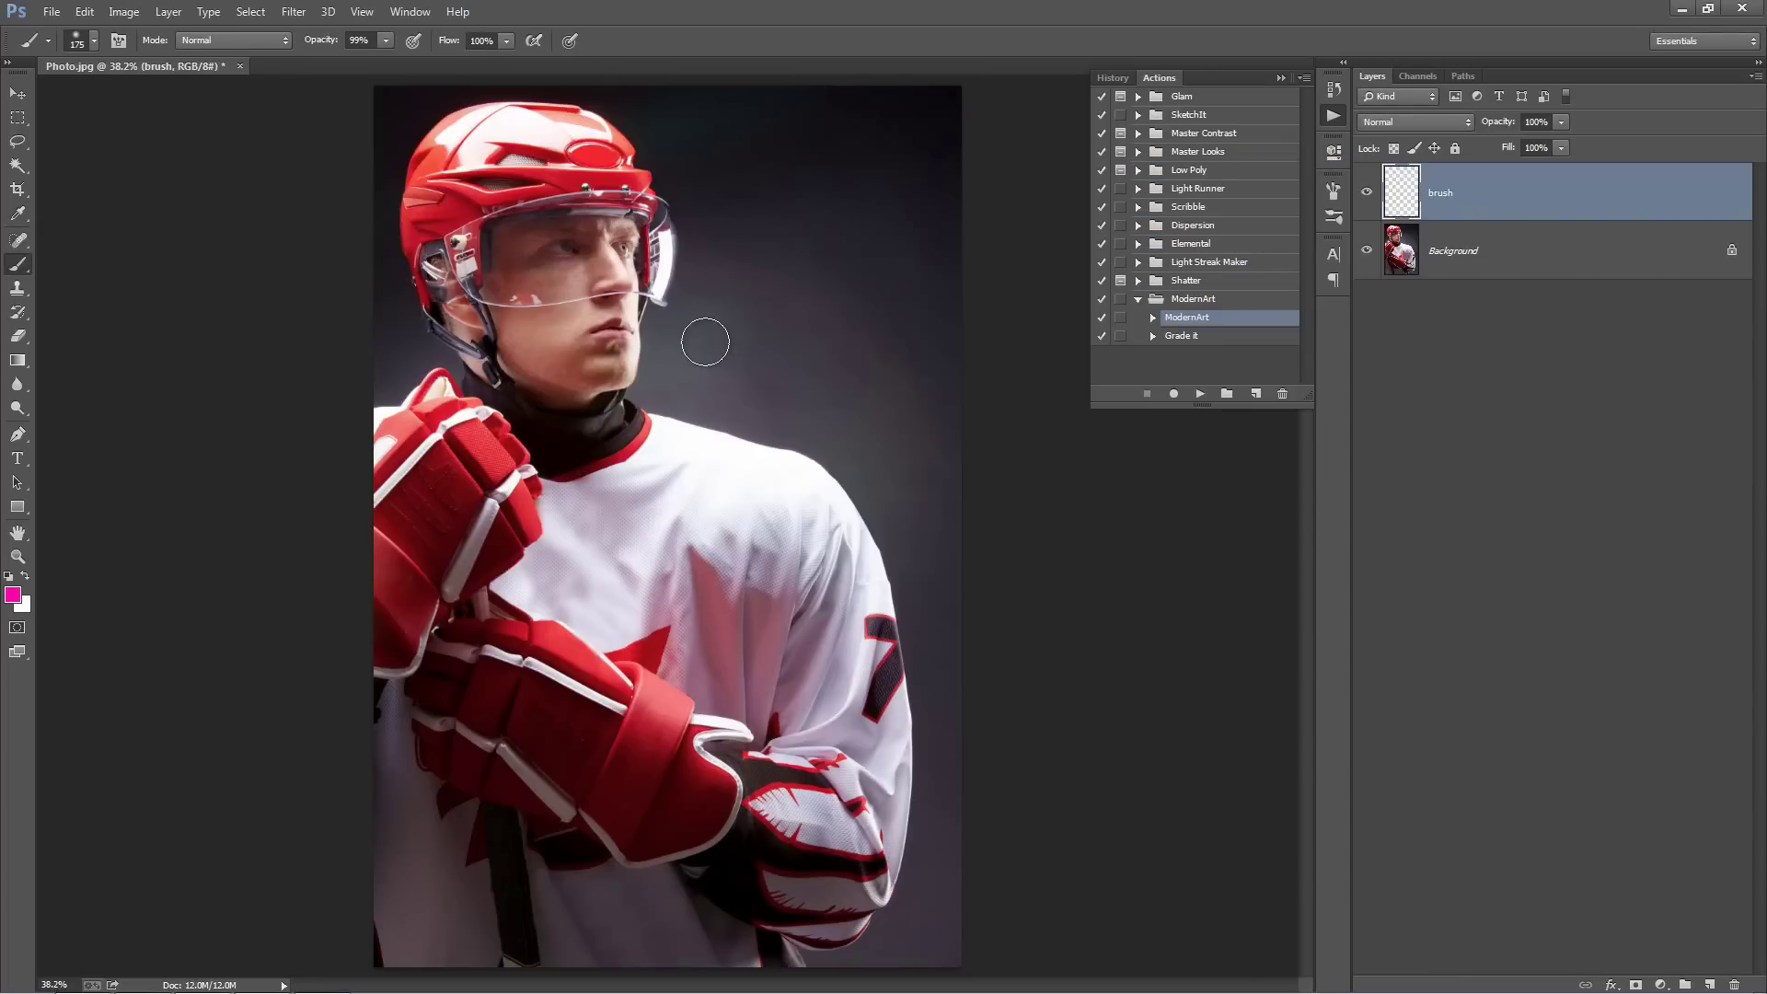
# Paint magenta over the helmet, face, raised glove, and lower glove and cuff
pyautogui.press('[')
pyautogui.press('[')
pyautogui.moveTo(641, 217)
pyautogui.mouseDown()
pyautogui.moveTo(493, 234)
pyautogui.moveTo(601, 217)
pyautogui.moveTo(507, 253)
pyautogui.moveTo(503, 302)
pyautogui.moveTo(624, 324)
pyautogui.moveTo(559, 331)
pyautogui.moveTo(444, 295)
pyautogui.moveTo(533, 372)
pyautogui.moveTo(431, 198)
pyautogui.moveTo(456, 146)
pyautogui.moveTo(466, 188)
pyautogui.moveTo(488, 161)
pyautogui.moveTo(494, 185)
pyautogui.moveTo(631, 172)
pyautogui.moveTo(515, 125)
pyautogui.moveTo(468, 162)
pyautogui.moveTo(625, 285)
pyautogui.mouseUp()
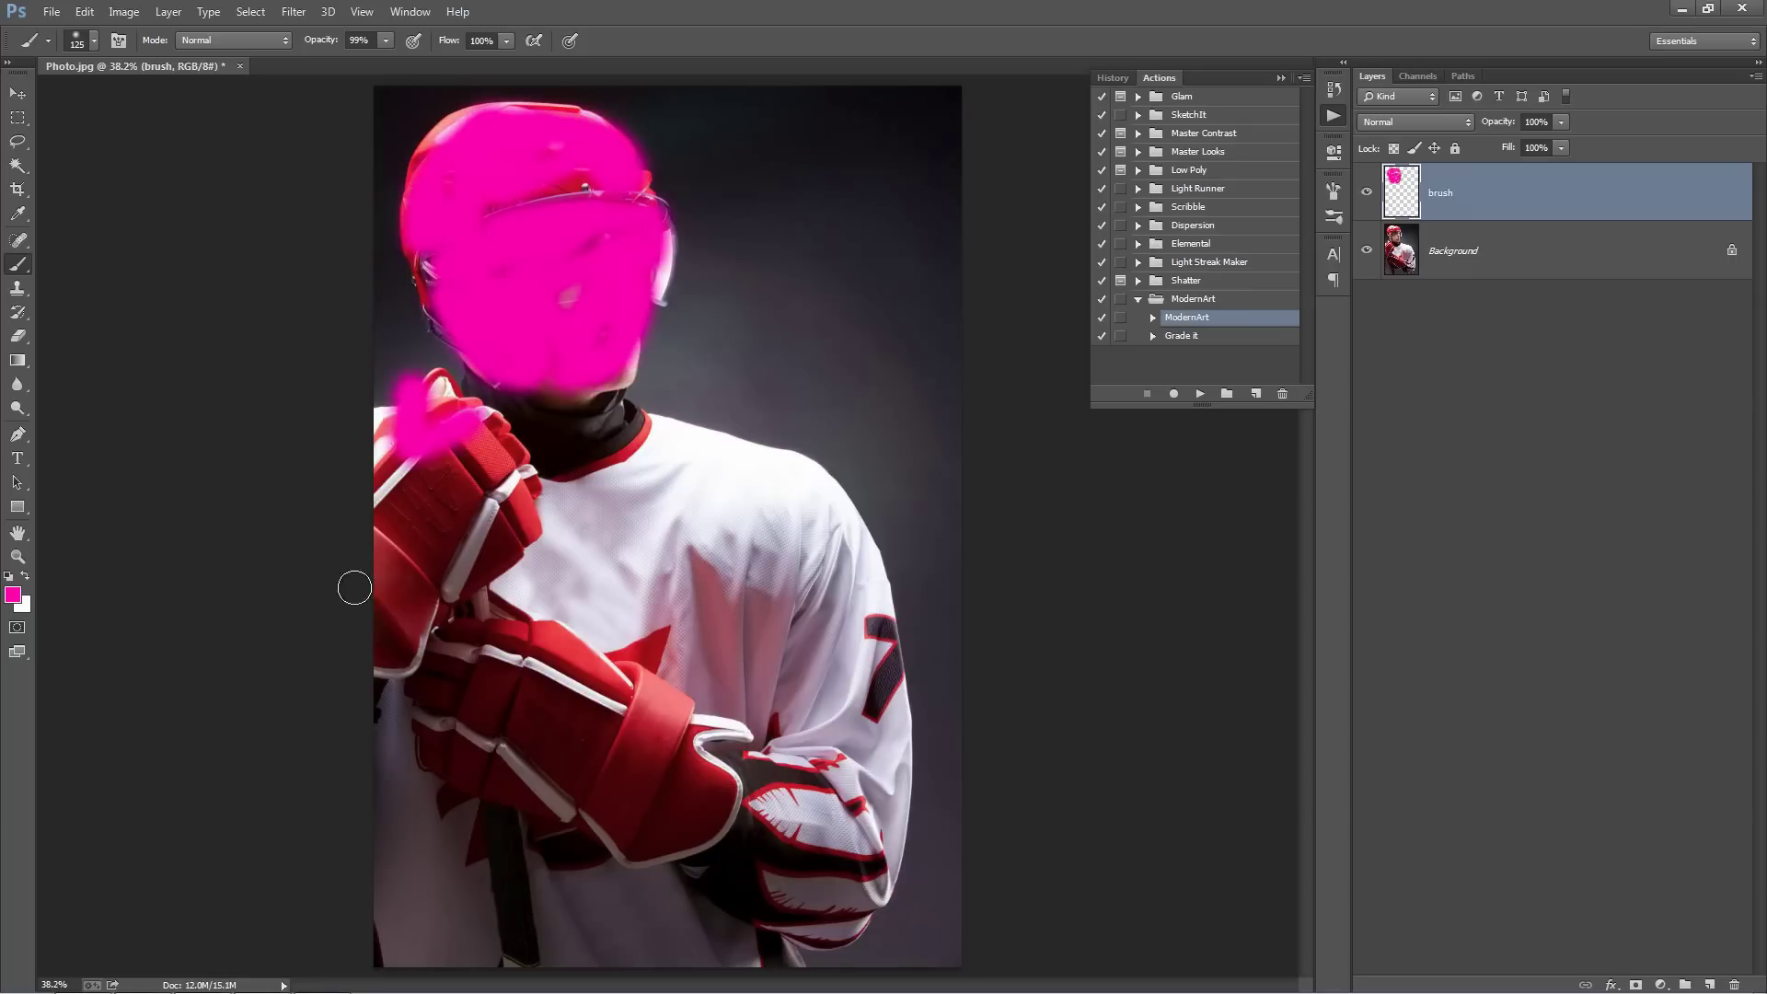
pyautogui.moveTo(355, 584)
pyautogui.mouseDown()
pyautogui.moveTo(374, 630)
pyautogui.moveTo(506, 556)
pyautogui.moveTo(442, 426)
pyautogui.moveTo(435, 733)
pyautogui.moveTo(577, 796)
pyautogui.moveTo(580, 680)
pyautogui.moveTo(563, 767)
pyautogui.moveTo(618, 846)
pyautogui.moveTo(608, 747)
pyautogui.moveTo(752, 774)
pyautogui.moveTo(702, 842)
pyautogui.moveTo(791, 902)
pyautogui.moveTo(809, 826)
pyautogui.moveTo(740, 795)
pyautogui.moveTo(851, 861)
pyautogui.moveTo(866, 659)
pyautogui.moveTo(858, 884)
pyautogui.moveTo(674, 886)
pyautogui.moveTo(480, 827)
pyautogui.moveTo(531, 904)
pyautogui.moveTo(511, 872)
pyautogui.moveTo(604, 813)
pyautogui.mouseUp()
pyautogui.moveTo(588, 699)
pyautogui.mouseDown()
pyautogui.moveTo(561, 722)
pyautogui.moveTo(507, 650)
pyautogui.mouseUp()
pyautogui.moveTo(630, 707)
pyautogui.mouseDown()
pyautogui.moveTo(657, 699)
pyautogui.moveTo(640, 681)
pyautogui.moveTo(688, 729)
pyautogui.moveTo(833, 750)
pyautogui.mouseUp()
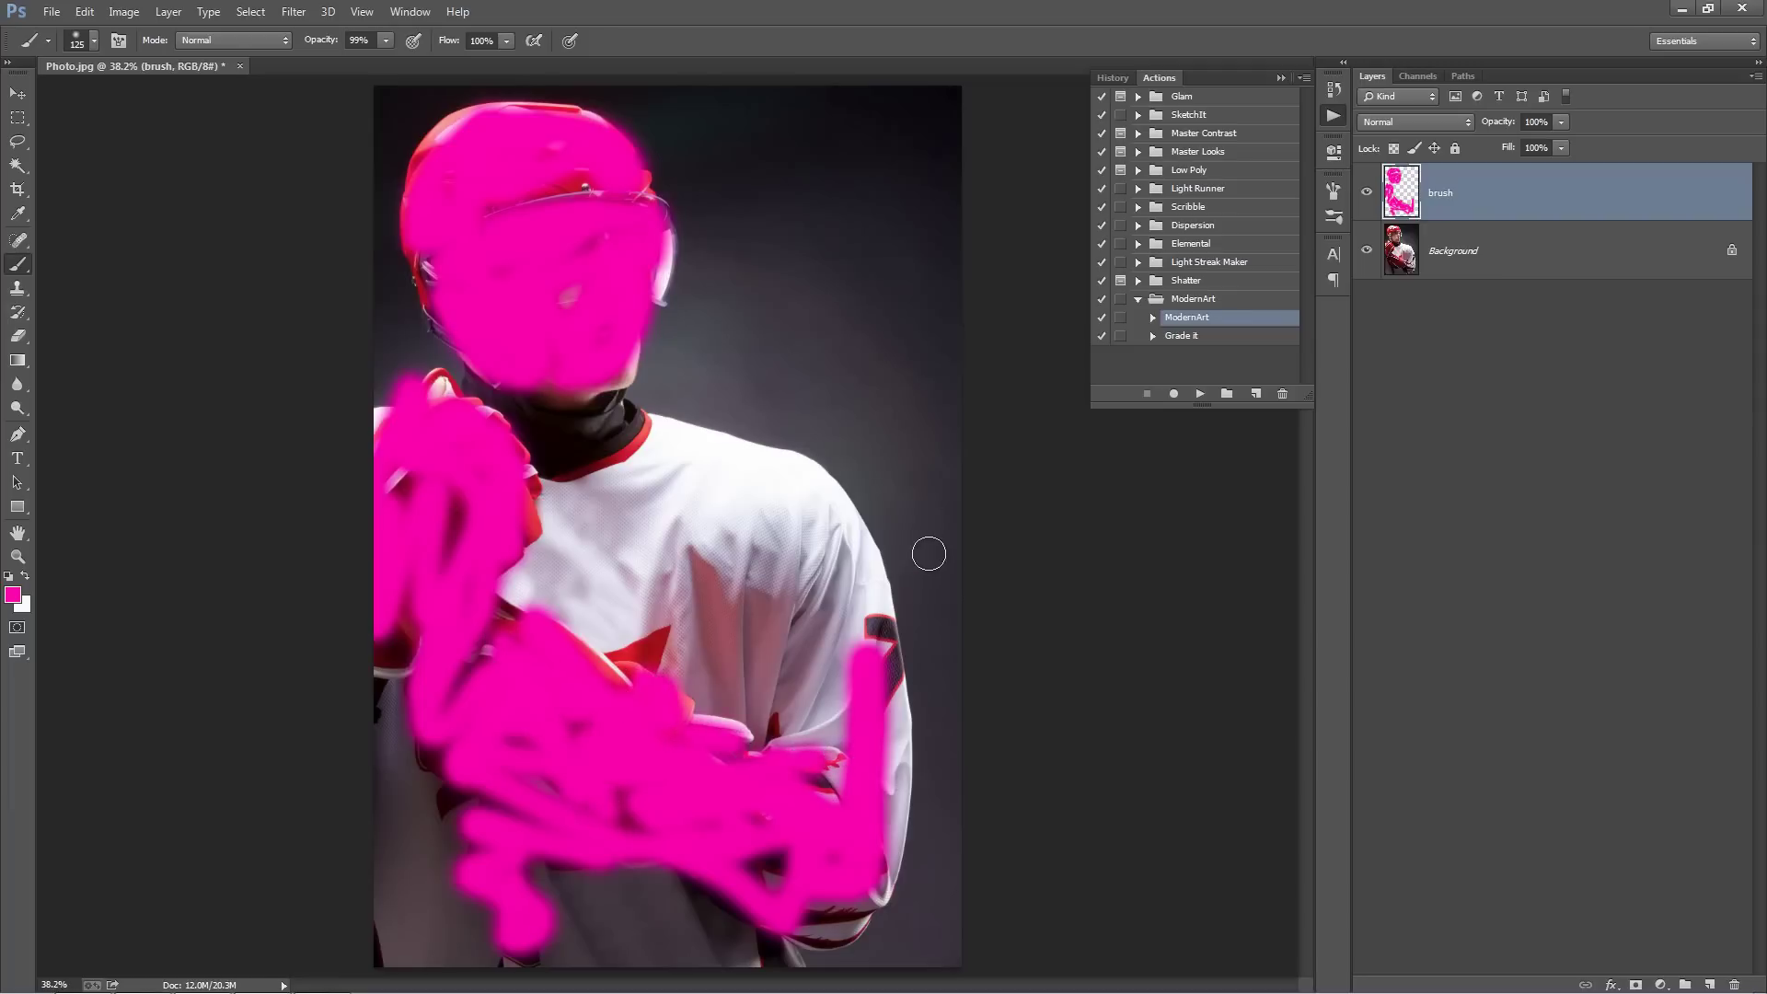
pyautogui.press('v')
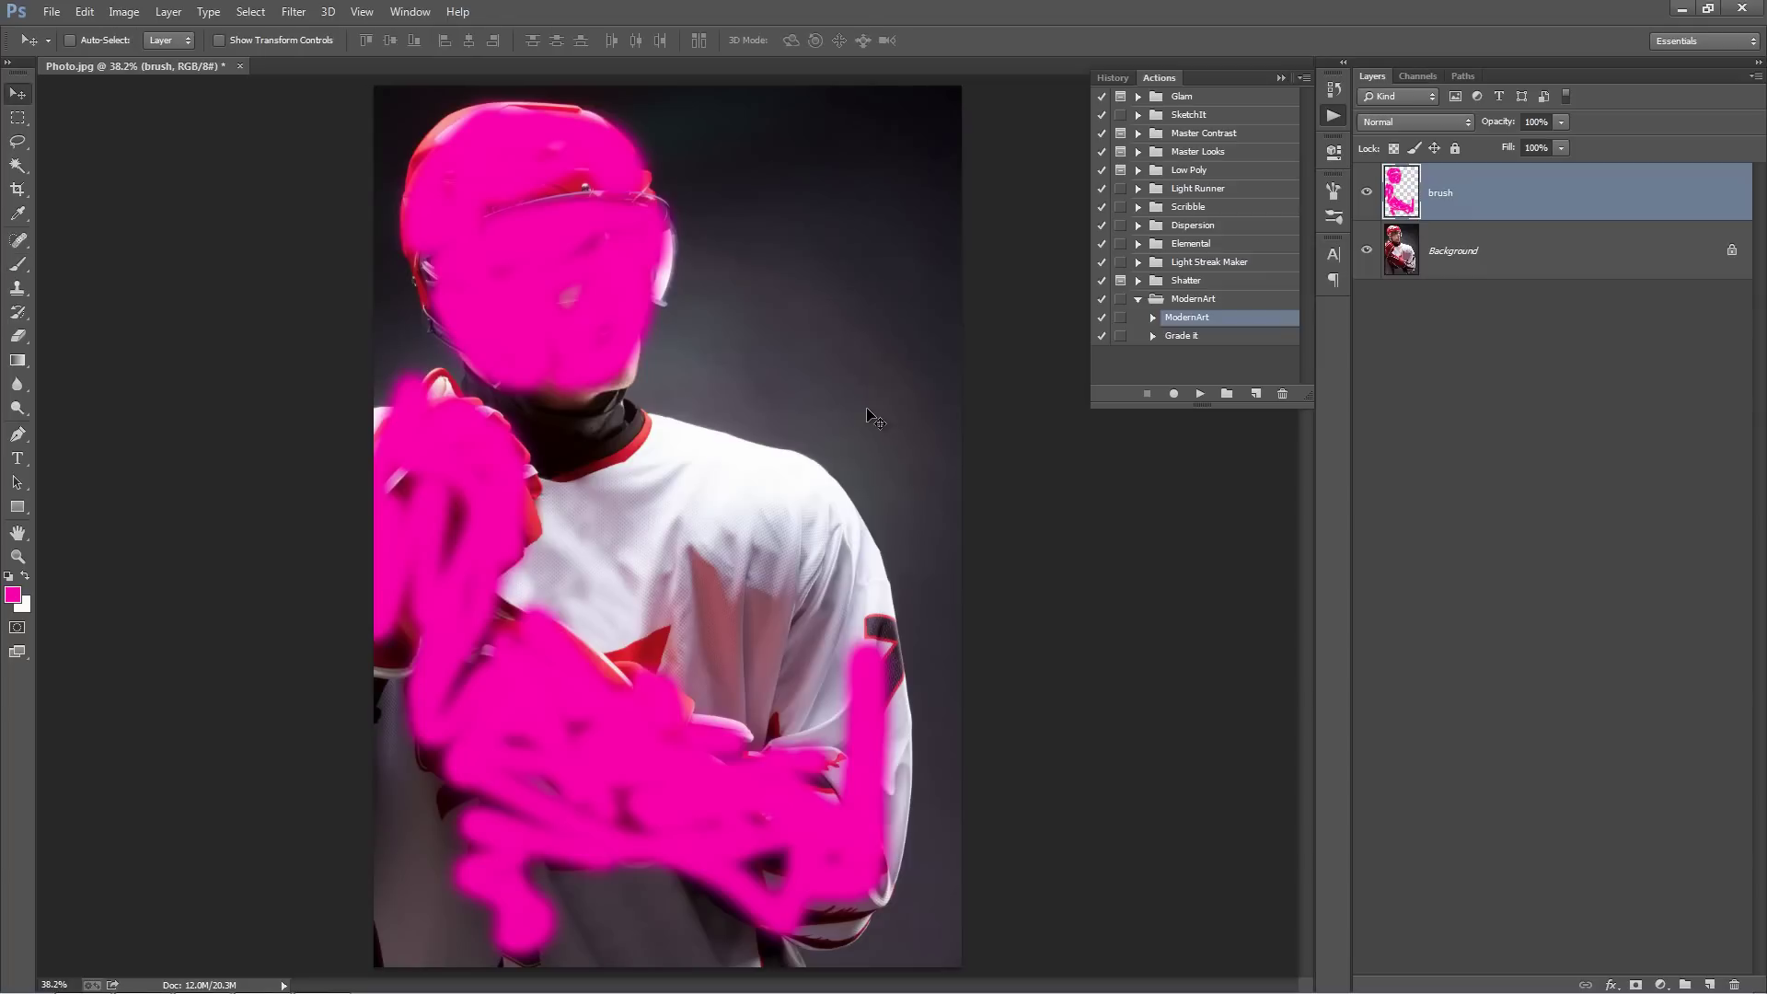
# Select the ModernArt action and run it to build the sketch effect
pyautogui.click(1210, 335)
pyautogui.click(1214, 322)
pyautogui.click(1201, 393)
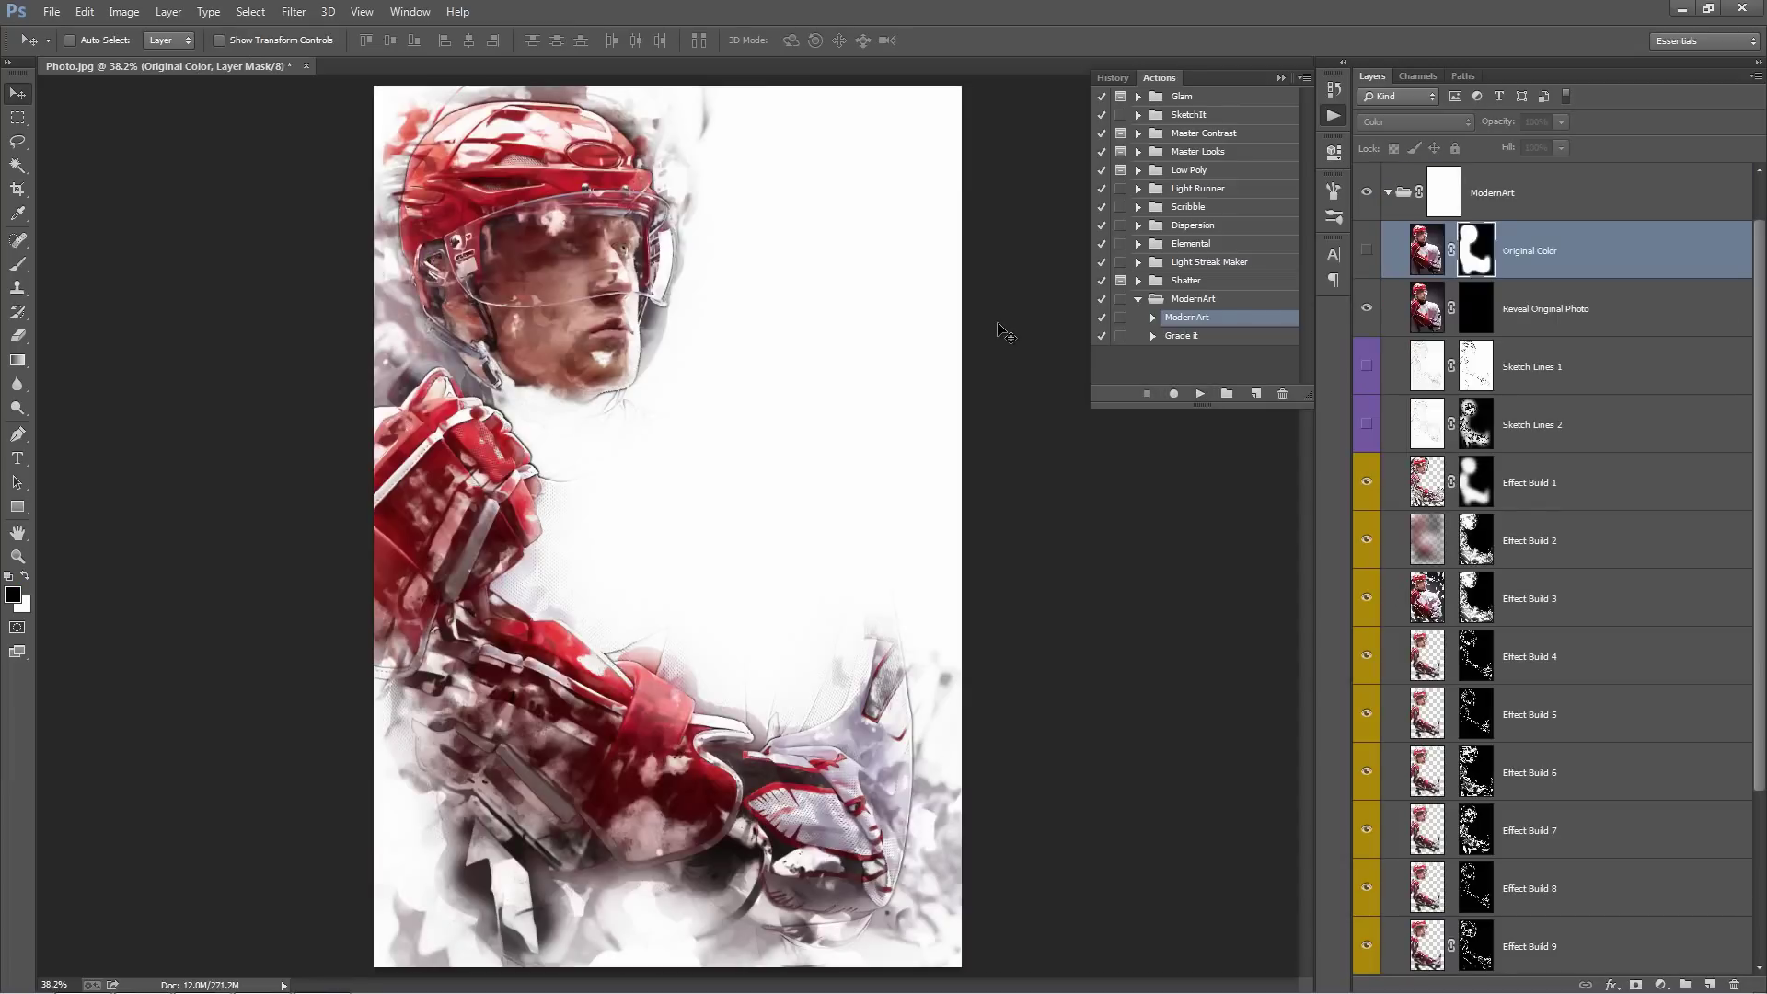
# Collapse the Actions panel and ModernArt group, then compare with the brush layer on and off
pyautogui.click(1279, 78)
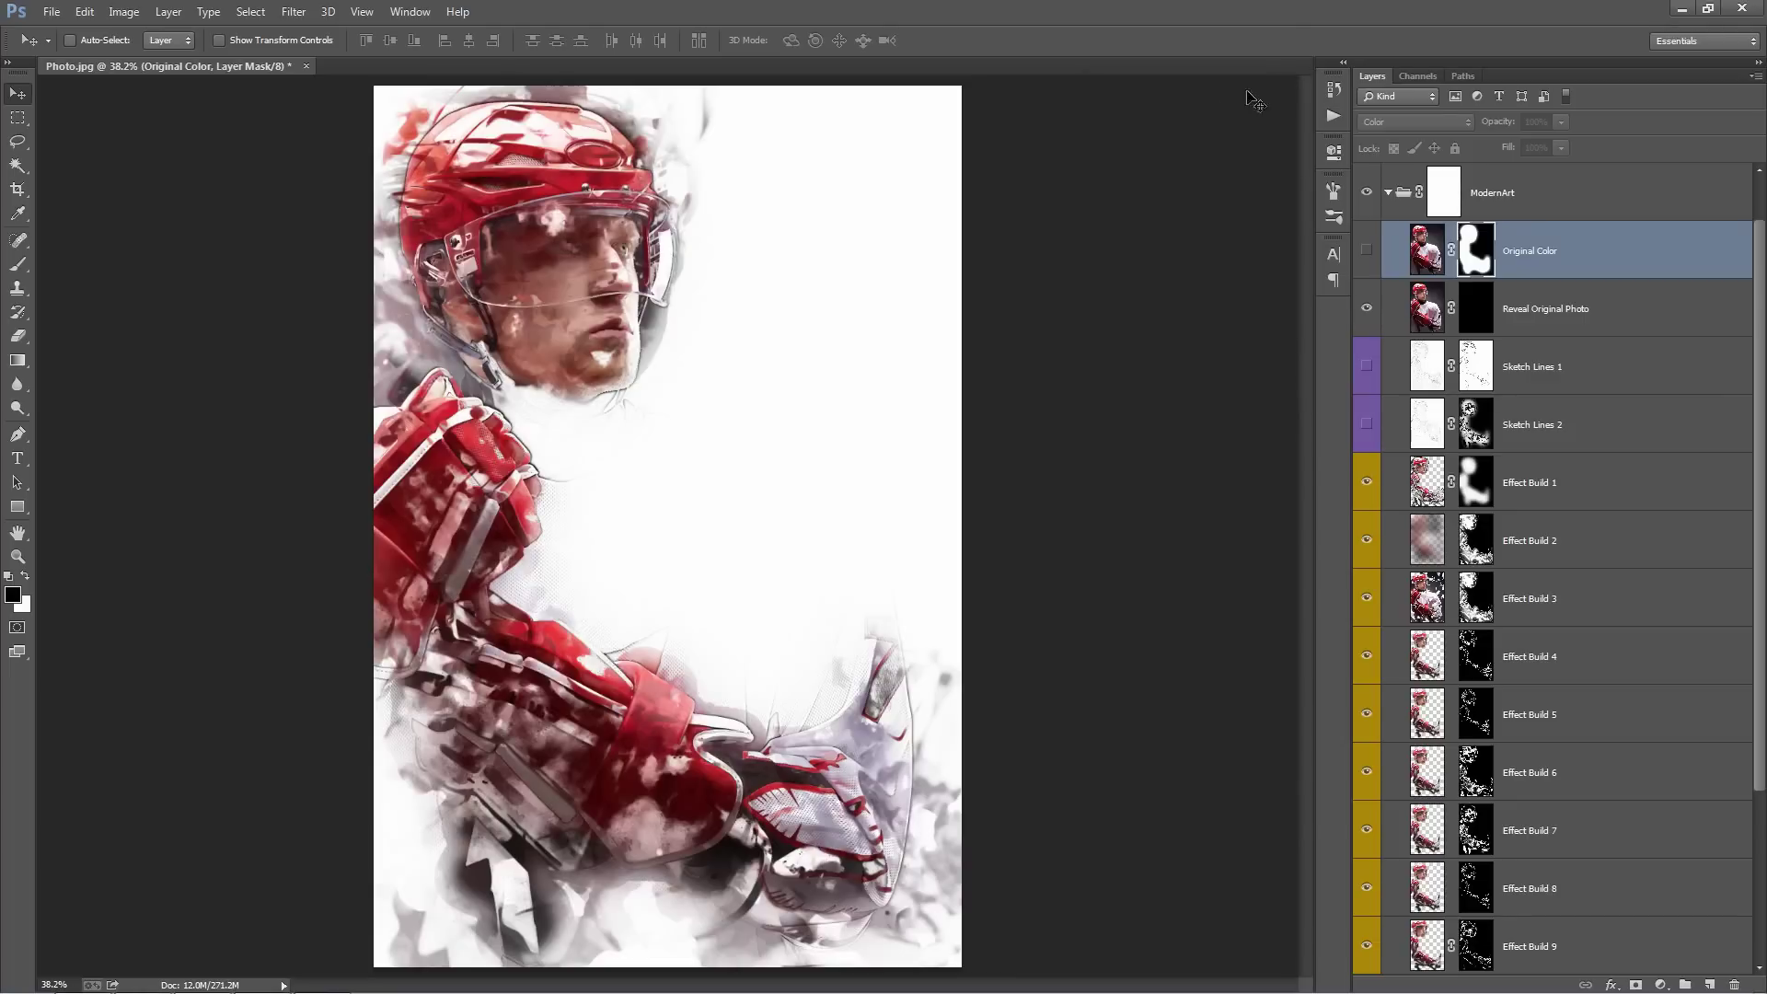
pyautogui.click(1388, 193)
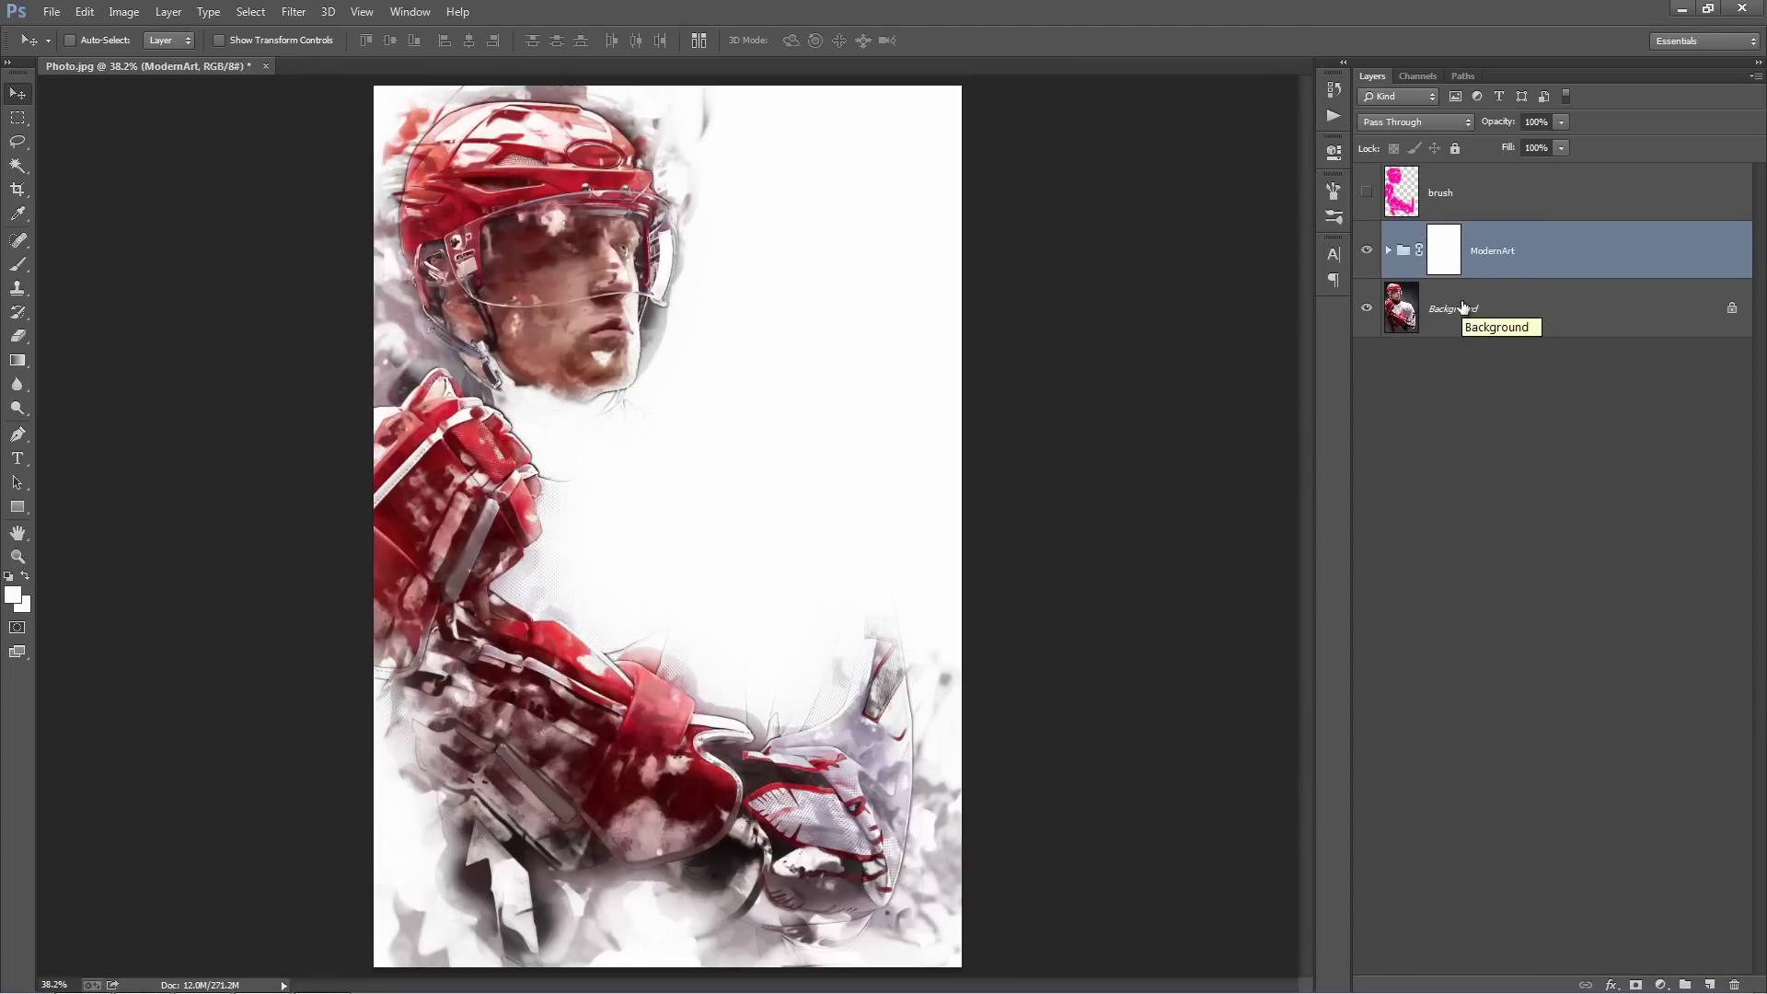
pyautogui.click(1463, 208)
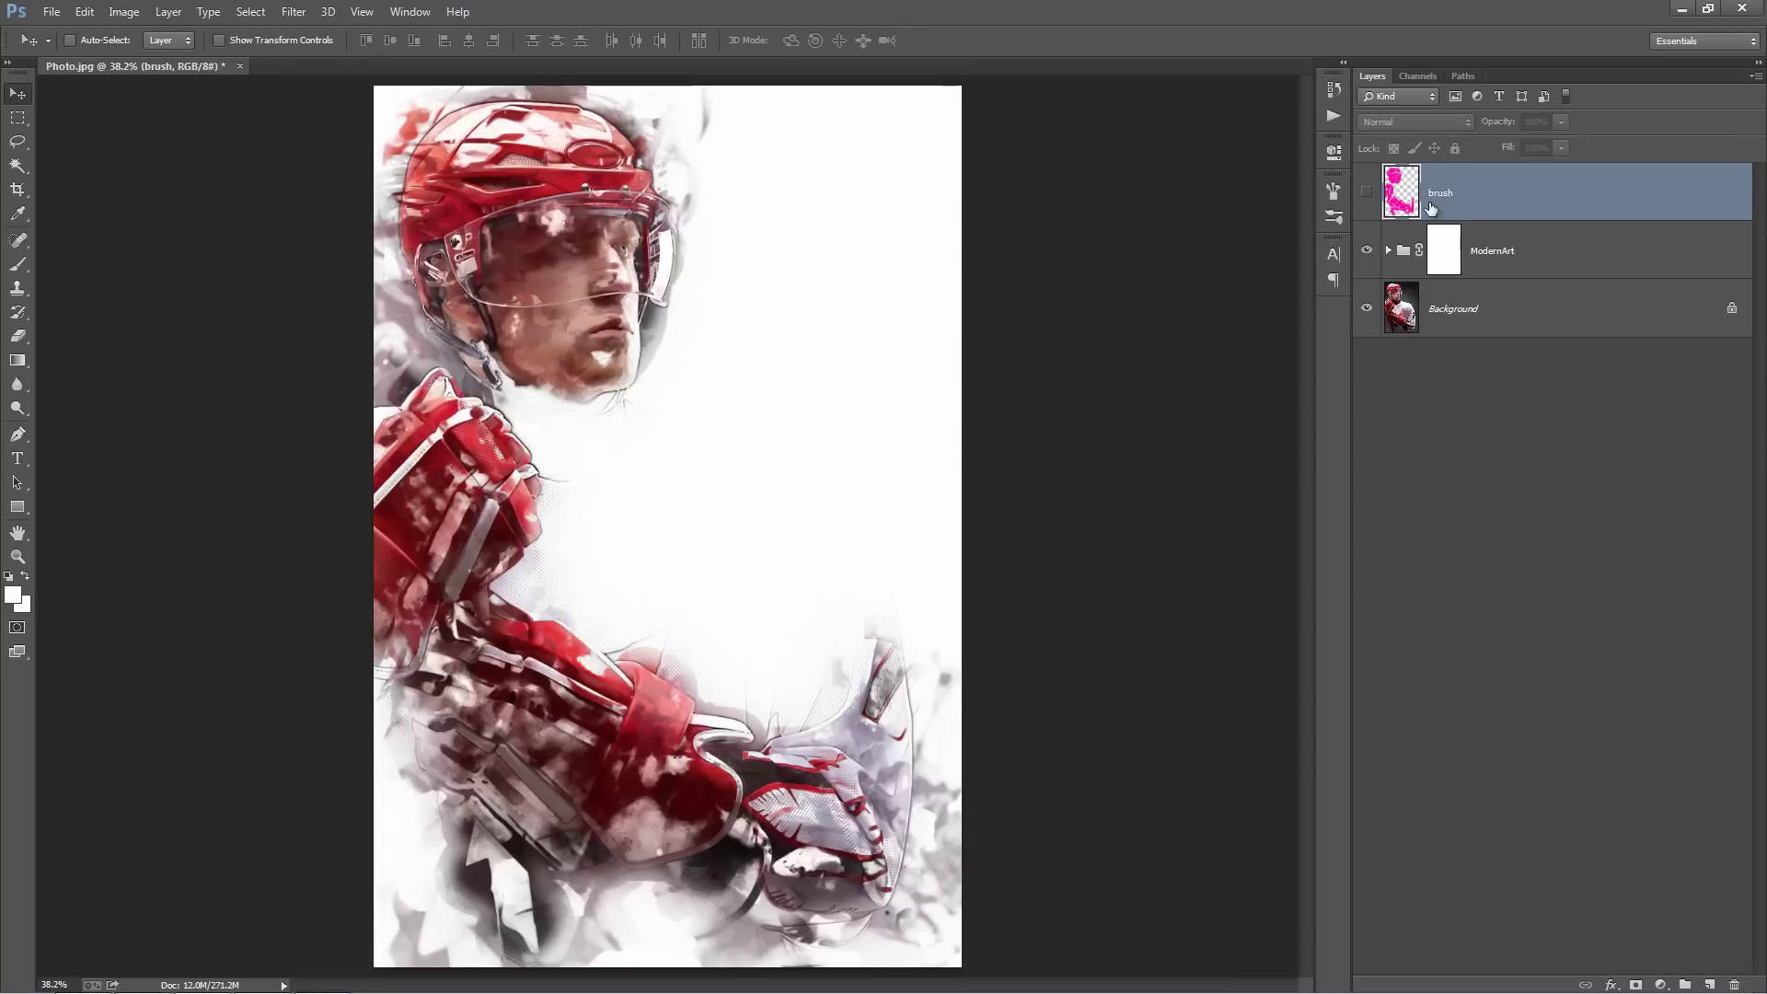
pyautogui.click(1366, 193)
pyautogui.click(1367, 193)
pyautogui.click(1366, 193)
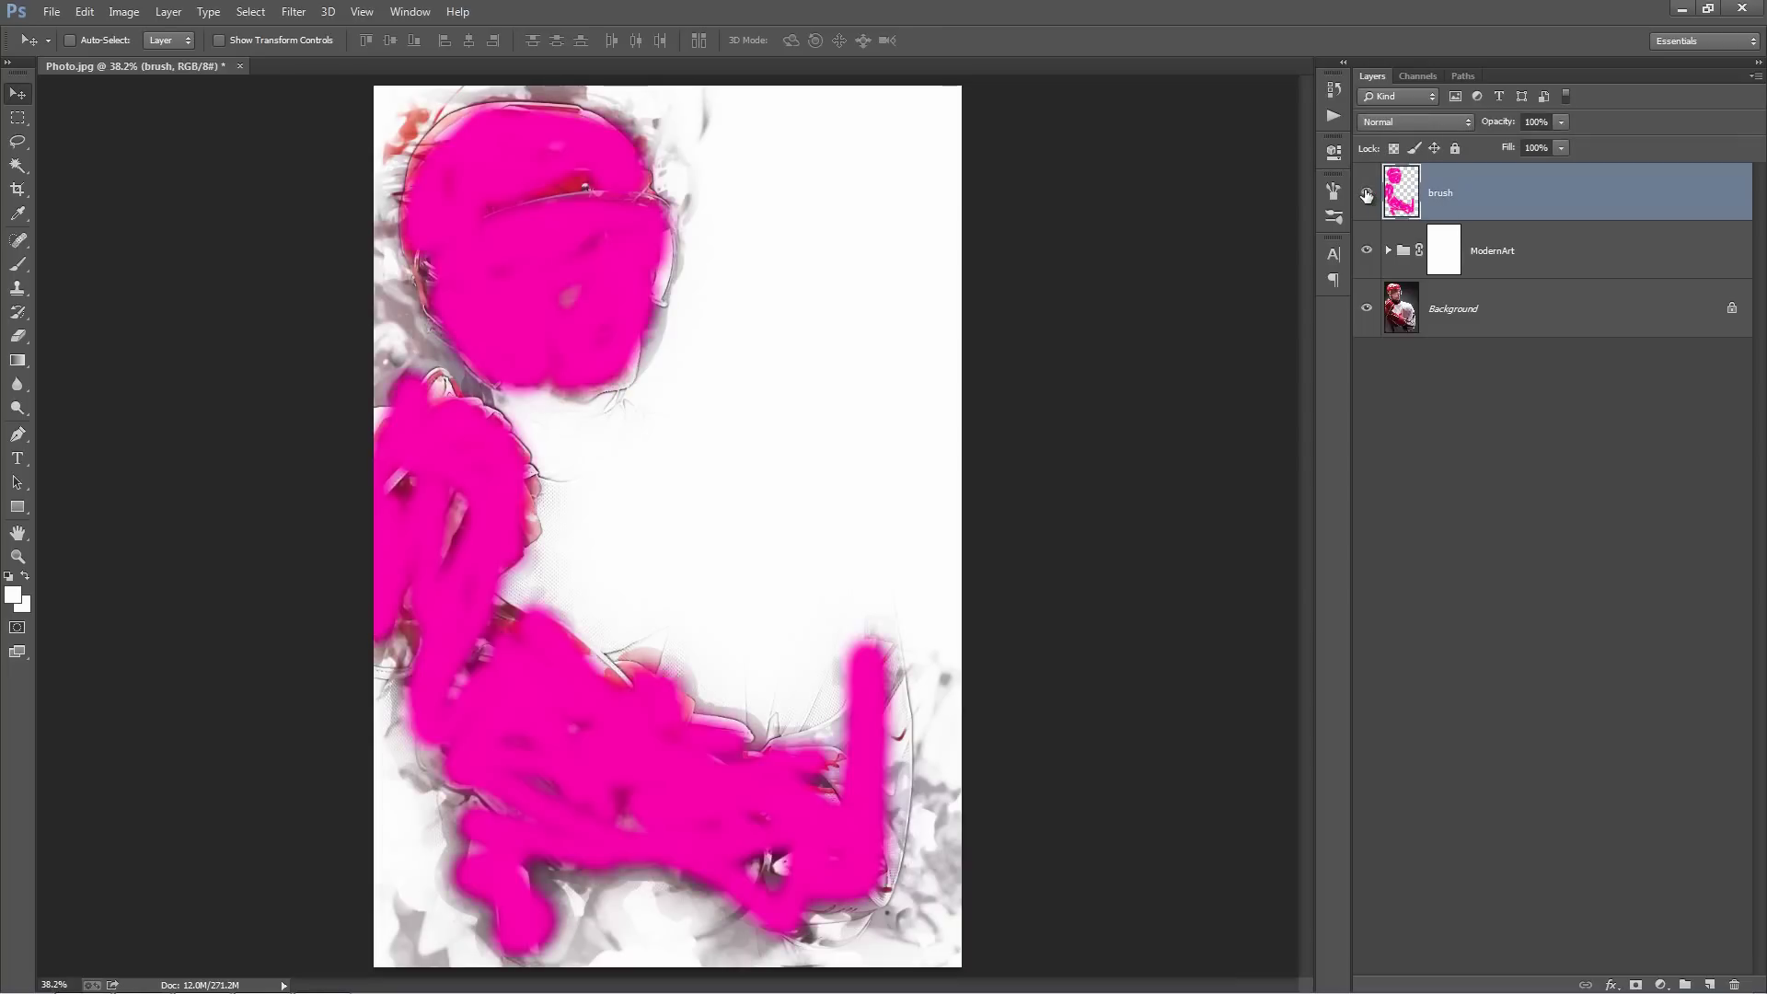
pyautogui.click(1366, 193)
pyautogui.click(1366, 193)
pyautogui.click(1367, 193)
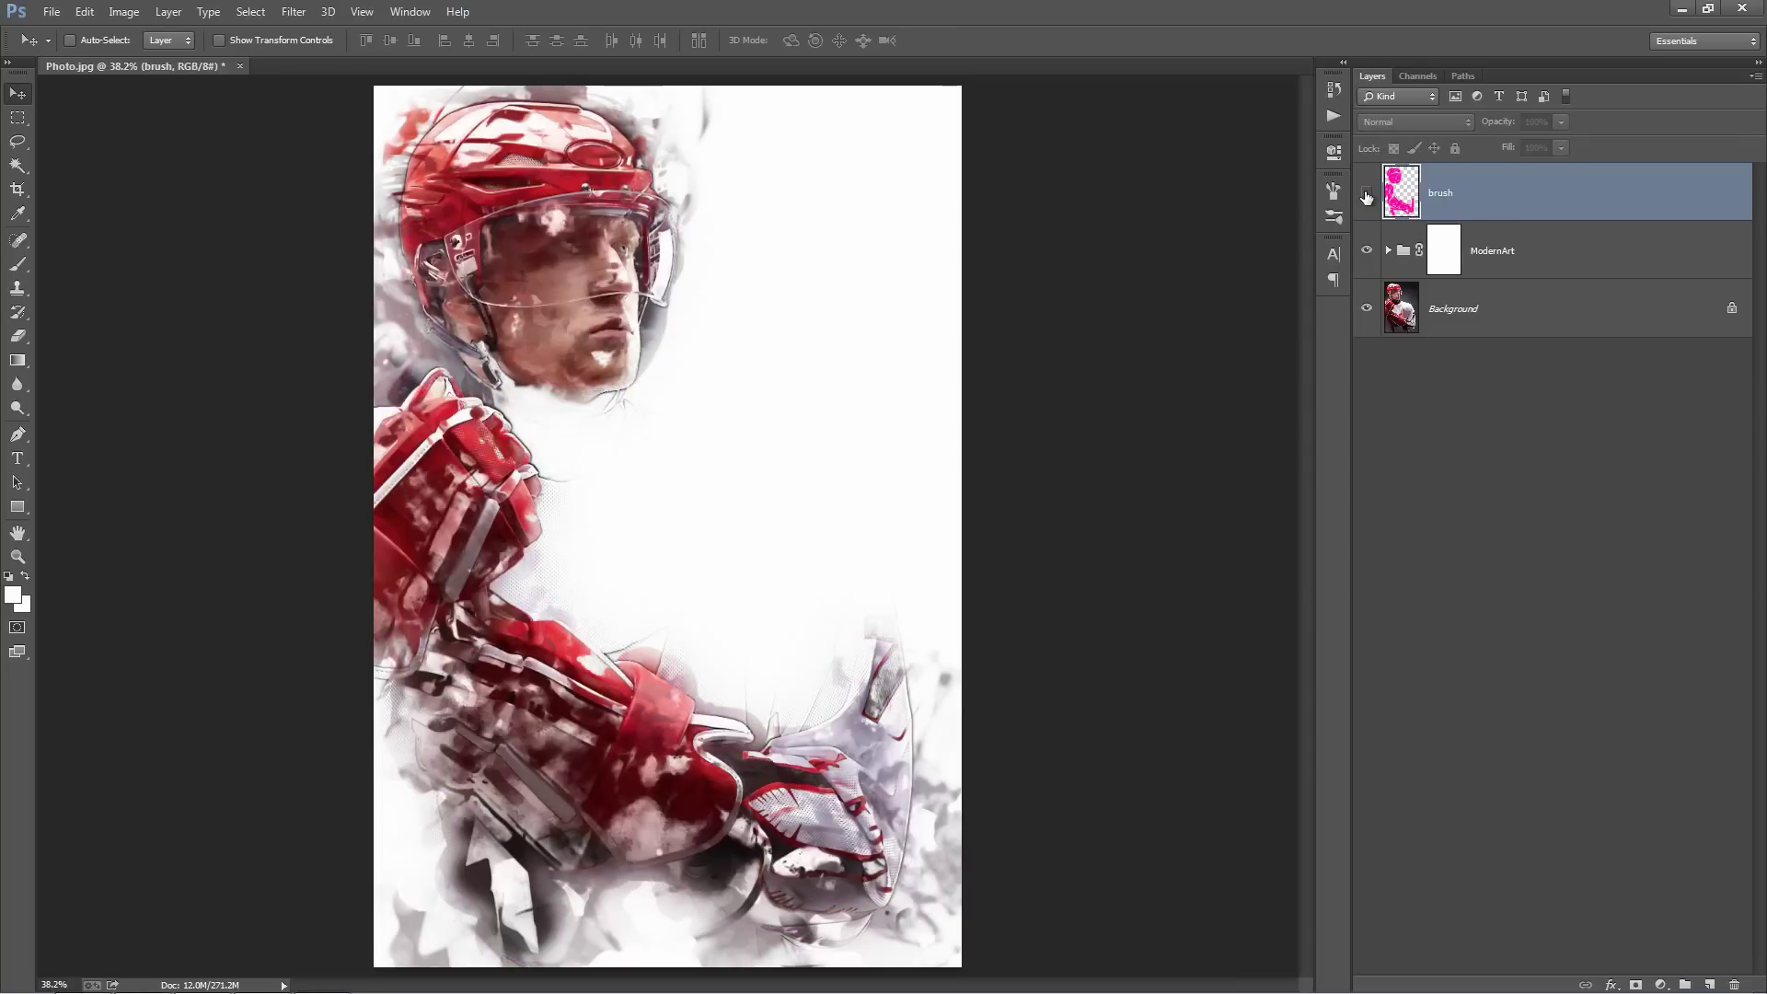
# Toggle the ModernArt group's visibility to compare the effect with the original photo
pyautogui.click(1473, 254)
pyautogui.click(1366, 250)
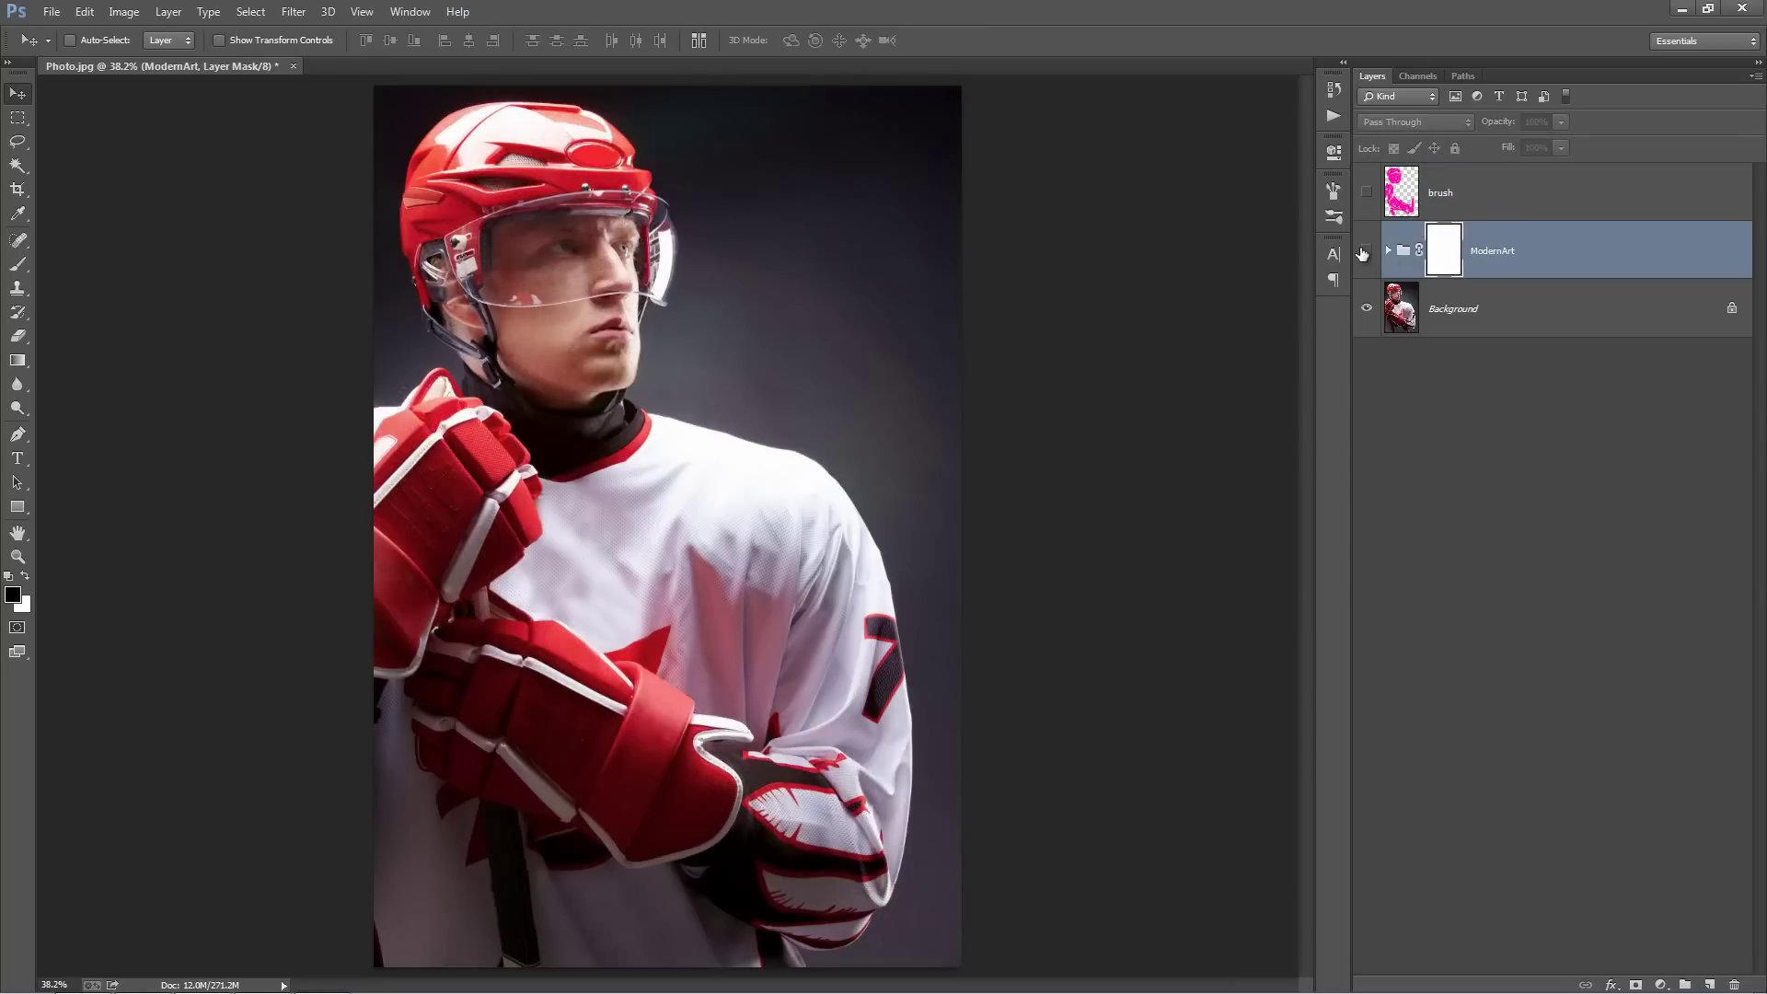
pyautogui.click(1366, 250)
pyautogui.click(1365, 250)
pyautogui.click(1366, 251)
pyautogui.click(1365, 250)
pyautogui.click(1365, 250)
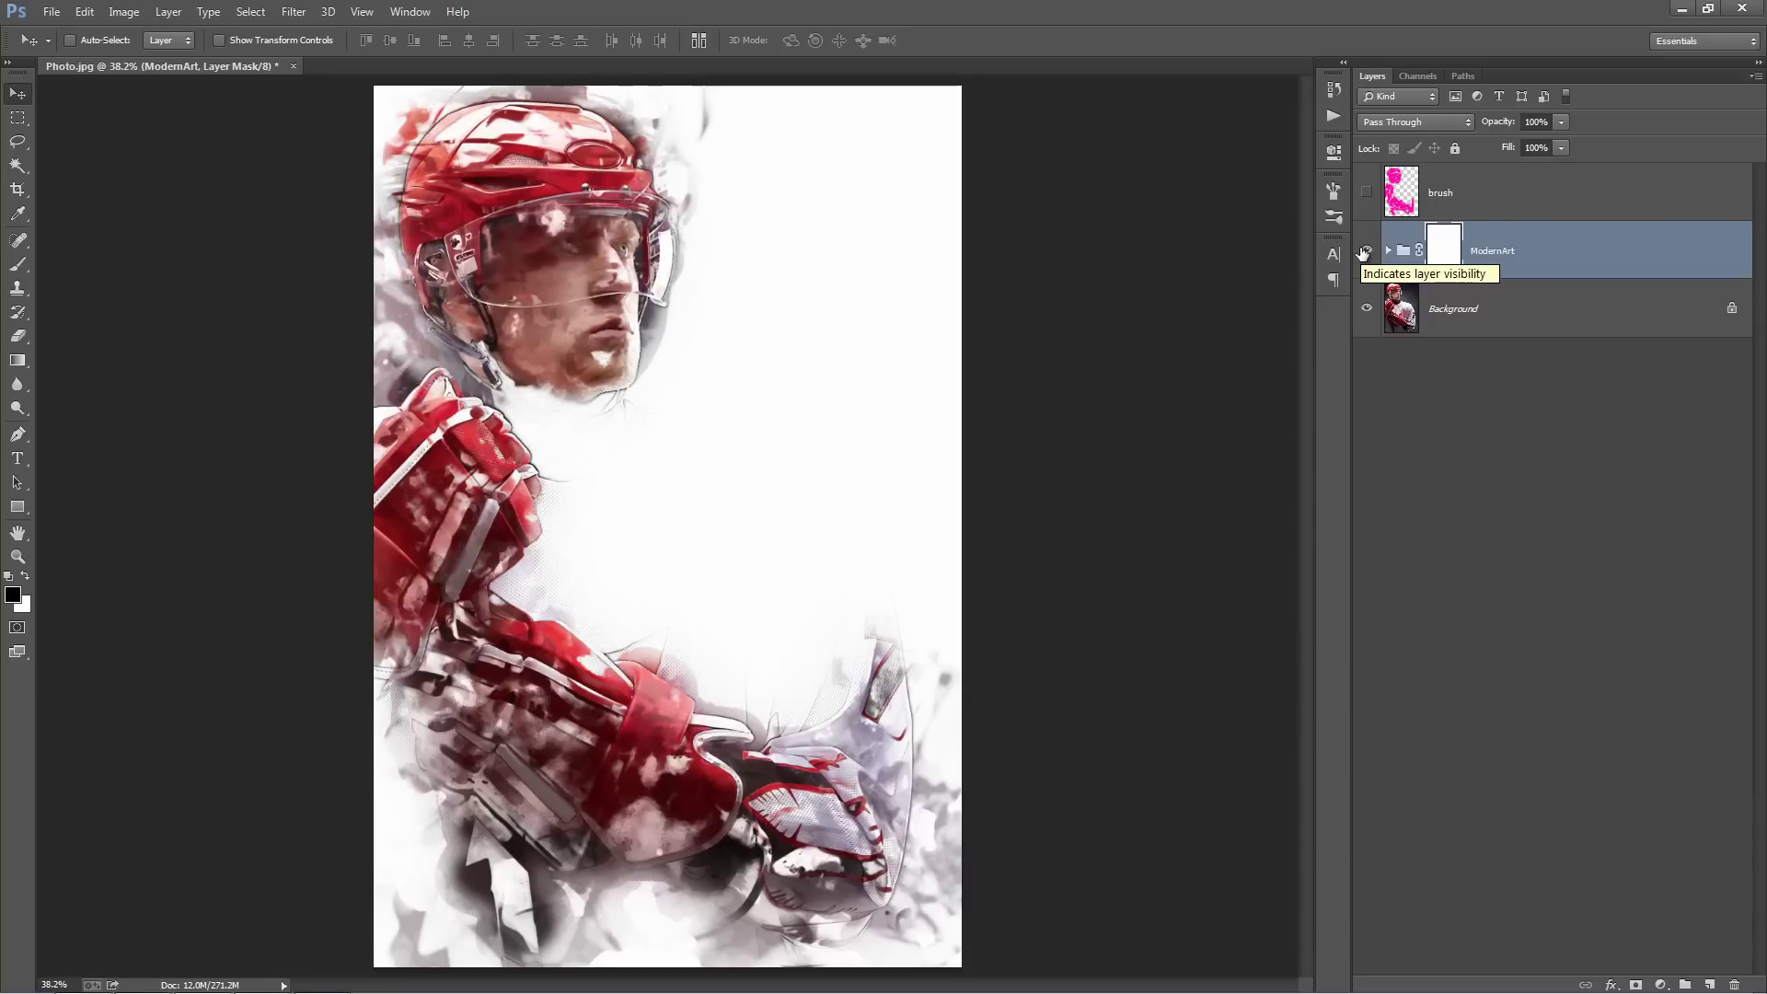
# Delete the ModernArt group to view the plain photo, then restore it with the brush layer hidden
pyautogui.click(1589, 244)
pyautogui.press('Delete')
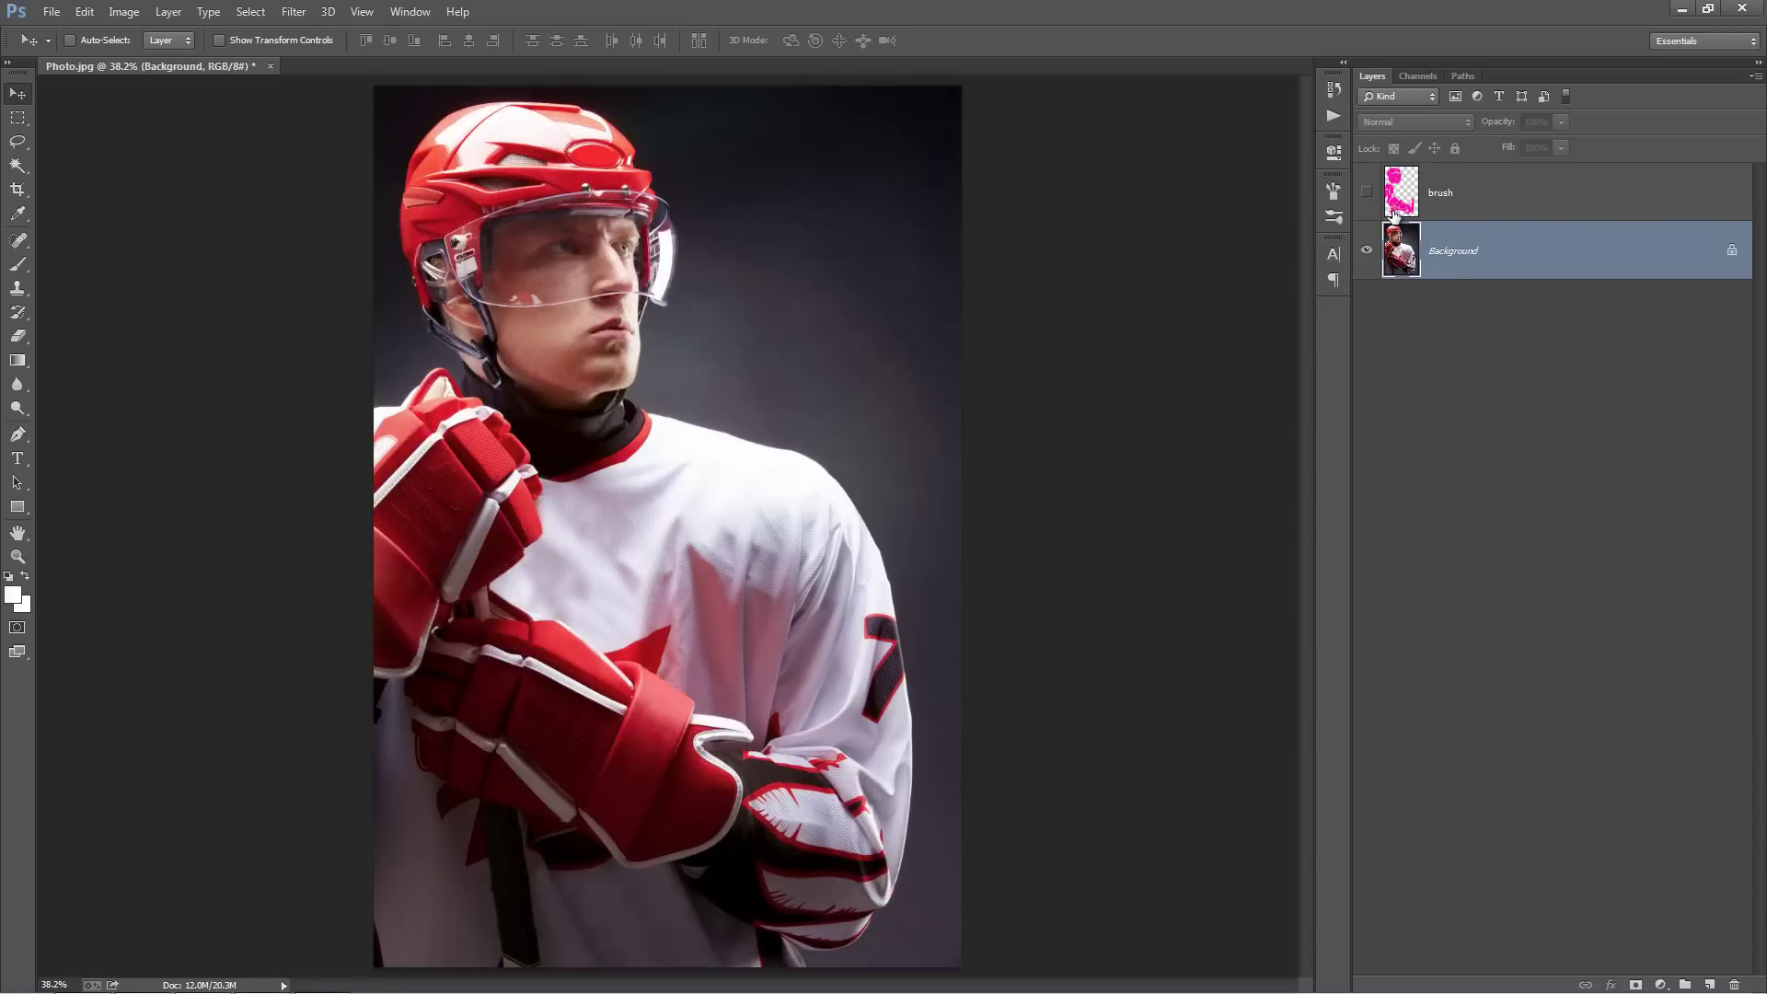
pyautogui.hotkey('ctrl', 'z')
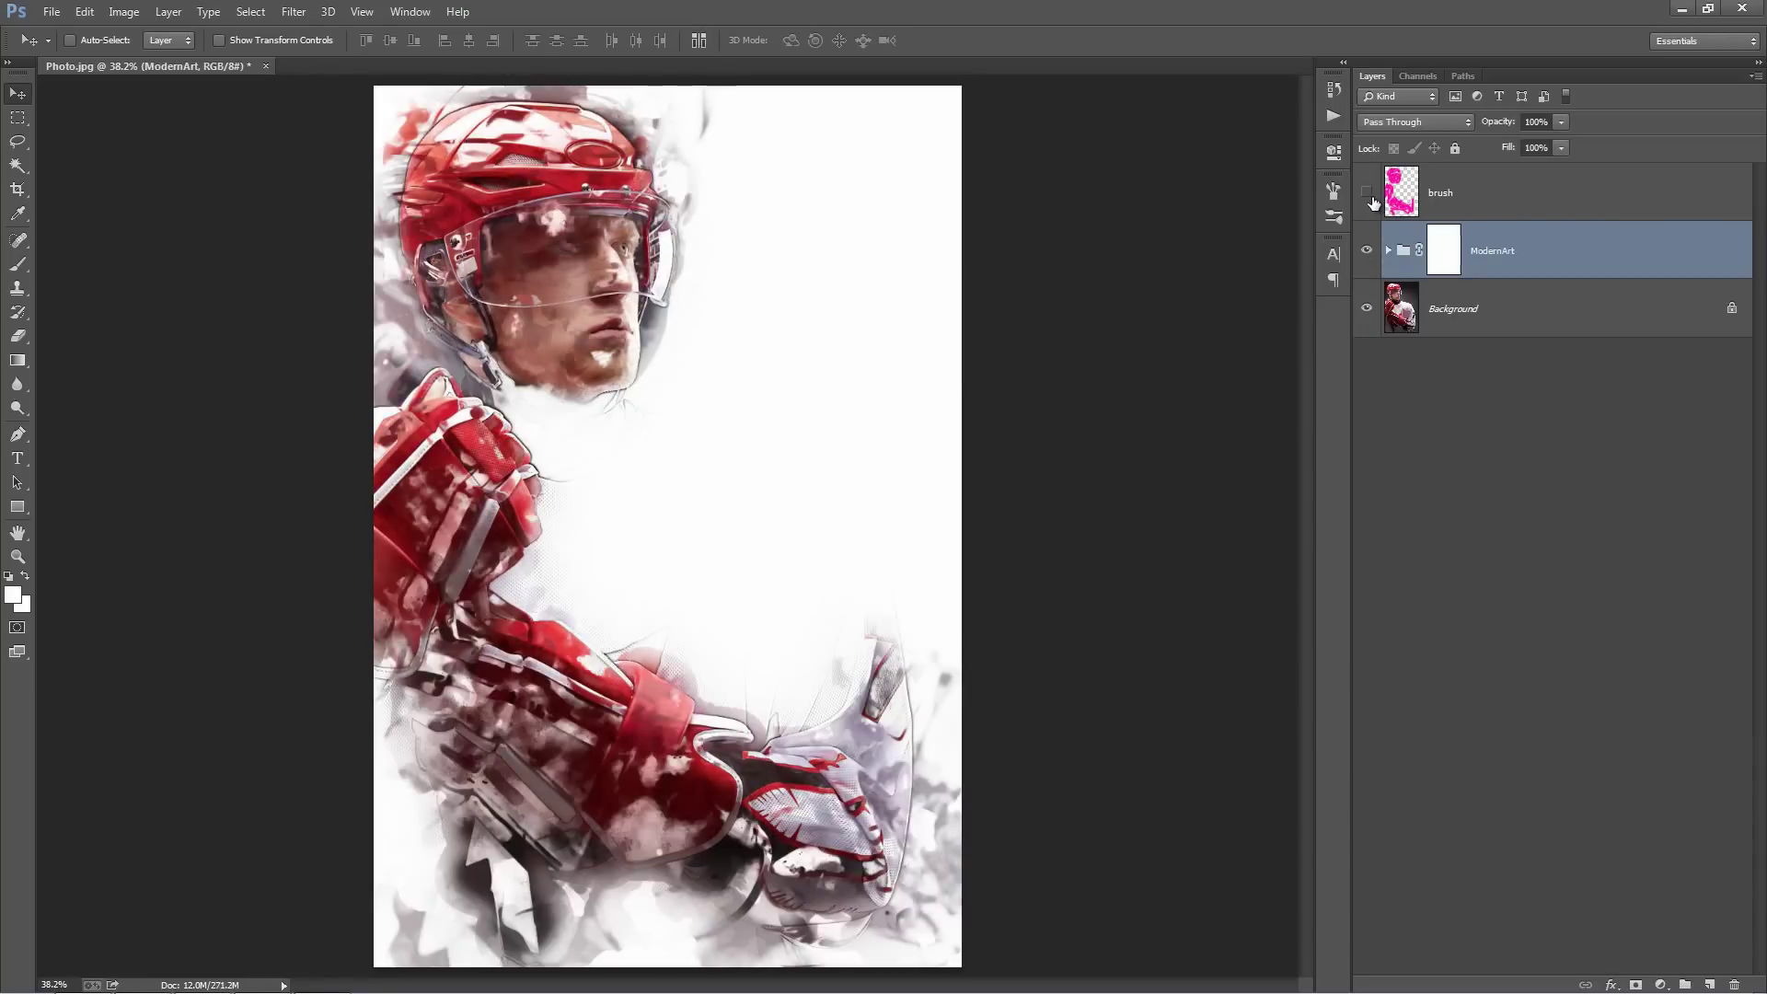
pyautogui.hotkey('ctrl', 'z')
pyautogui.click(1368, 193)
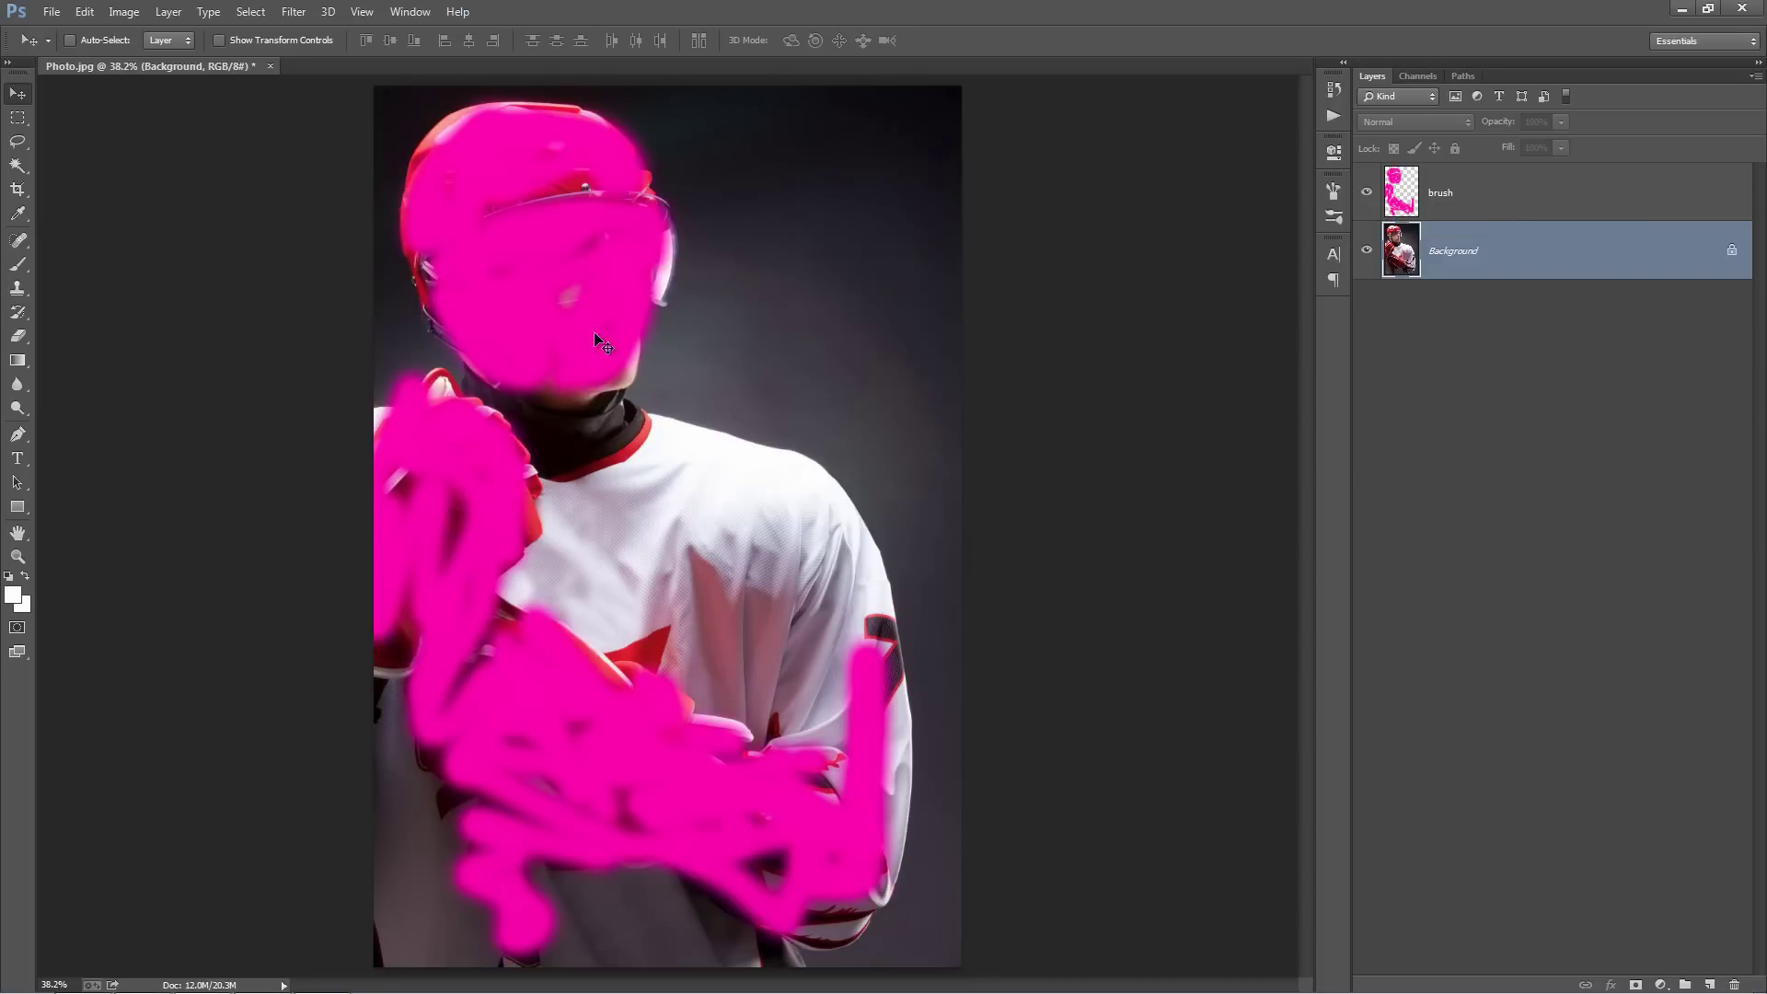
pyautogui.hotkey('ctrl', 'z')
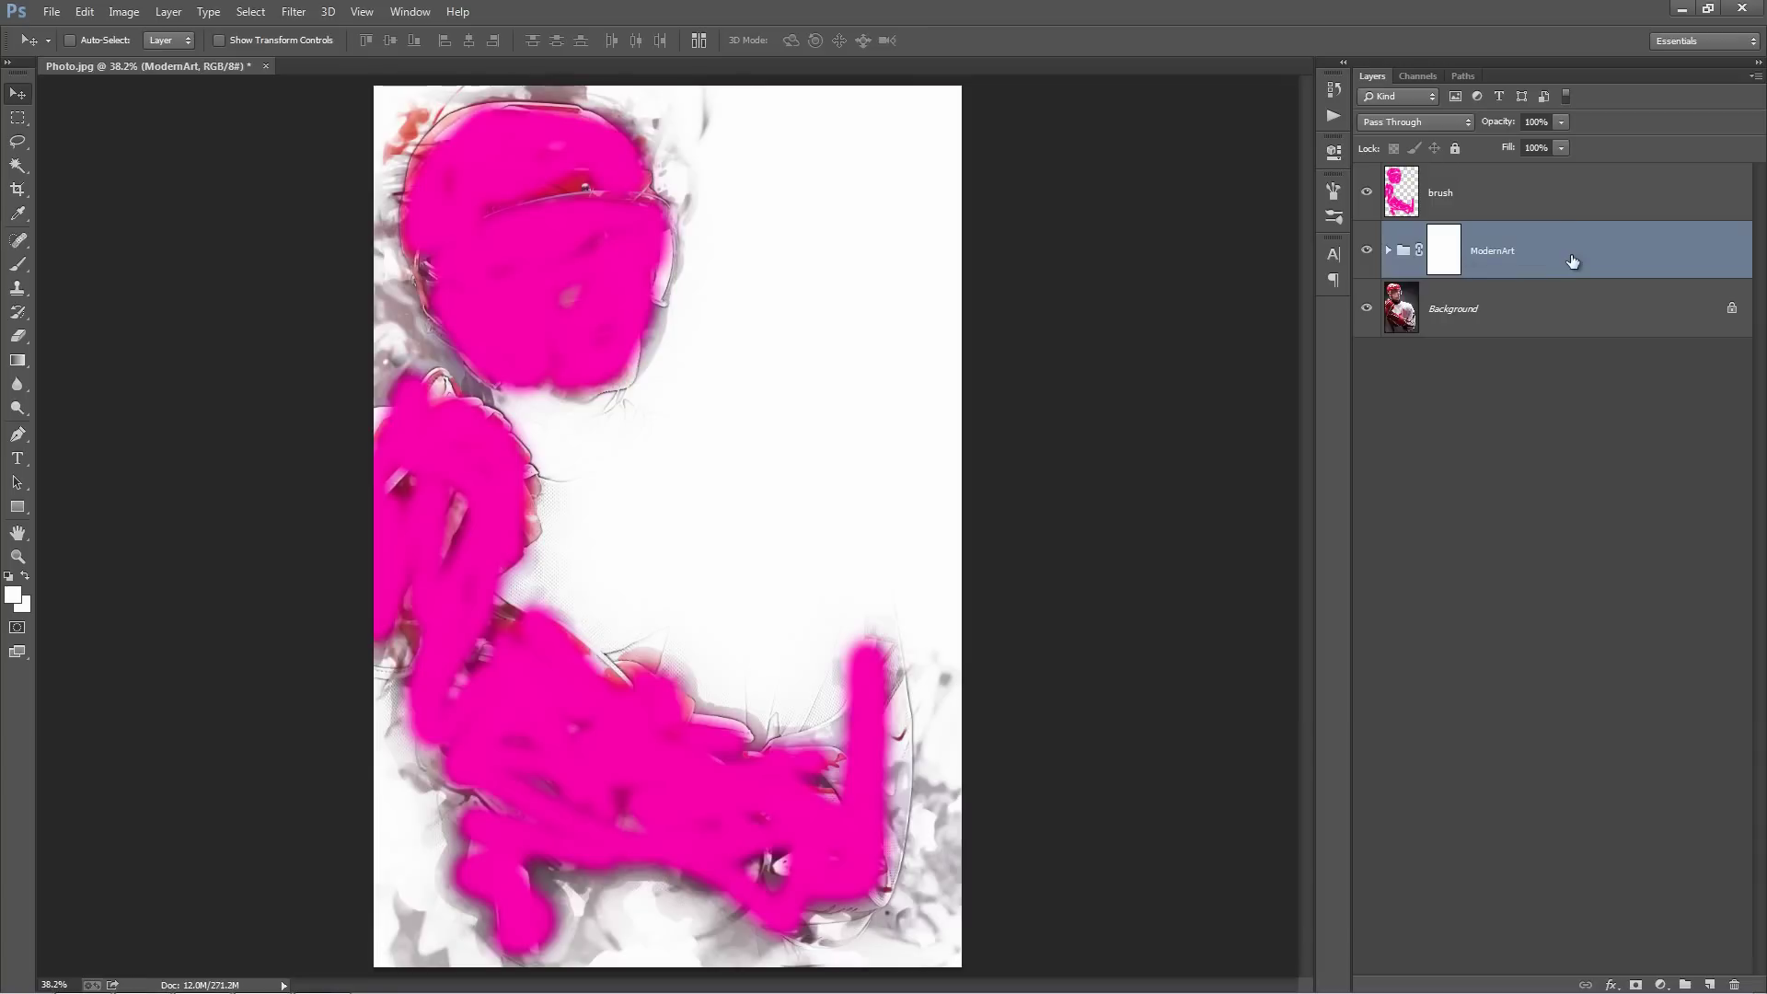
pyautogui.click(1367, 193)
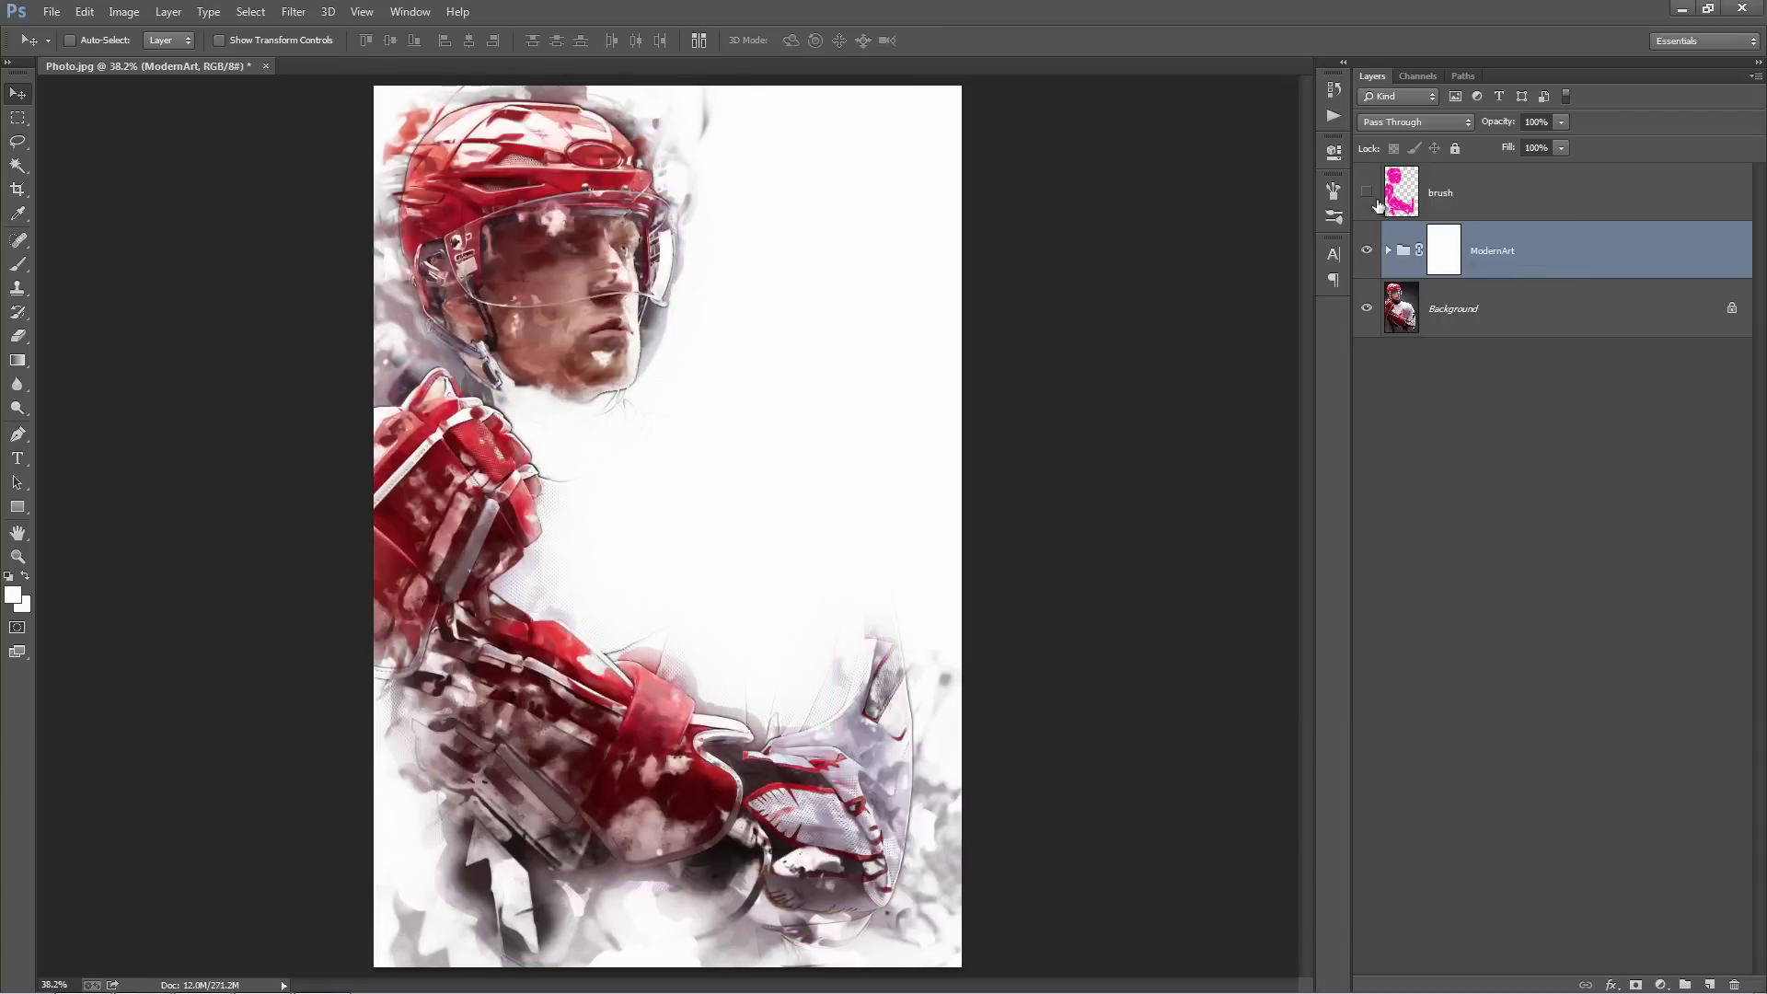
# Expand the ModernArt group and preview the Original Color layer, leaving it hidden
pyautogui.click(1388, 251)
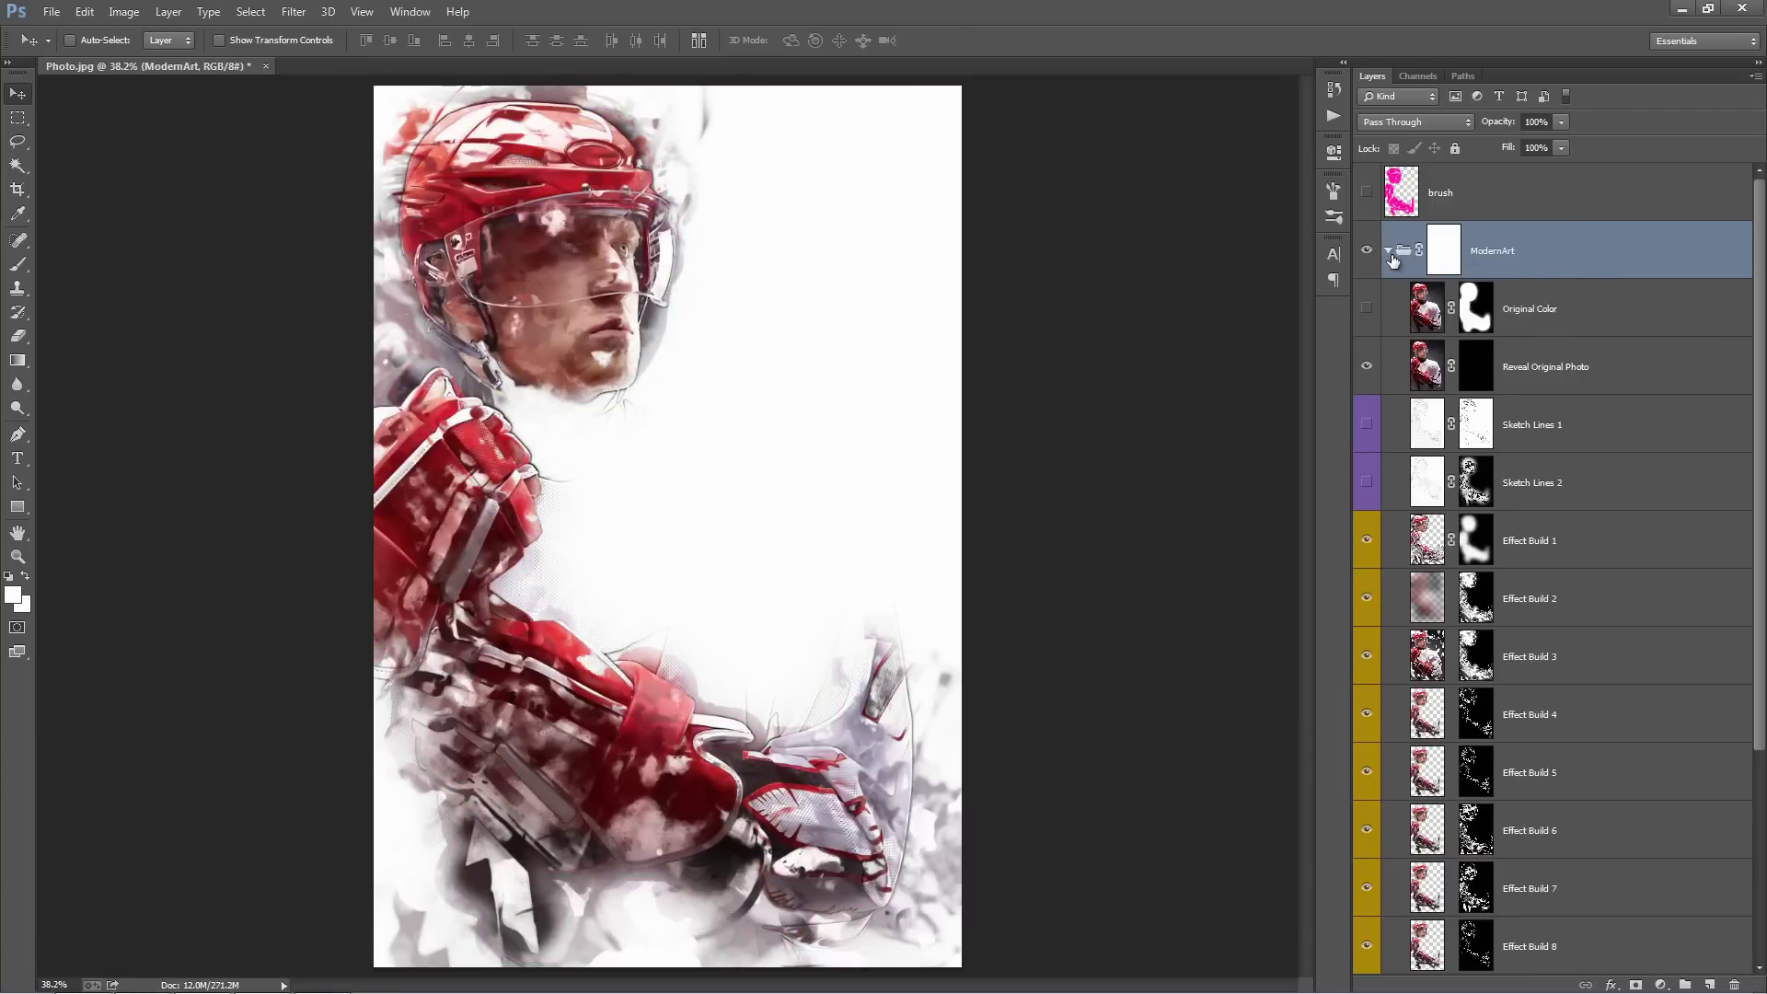
pyautogui.click(1610, 309)
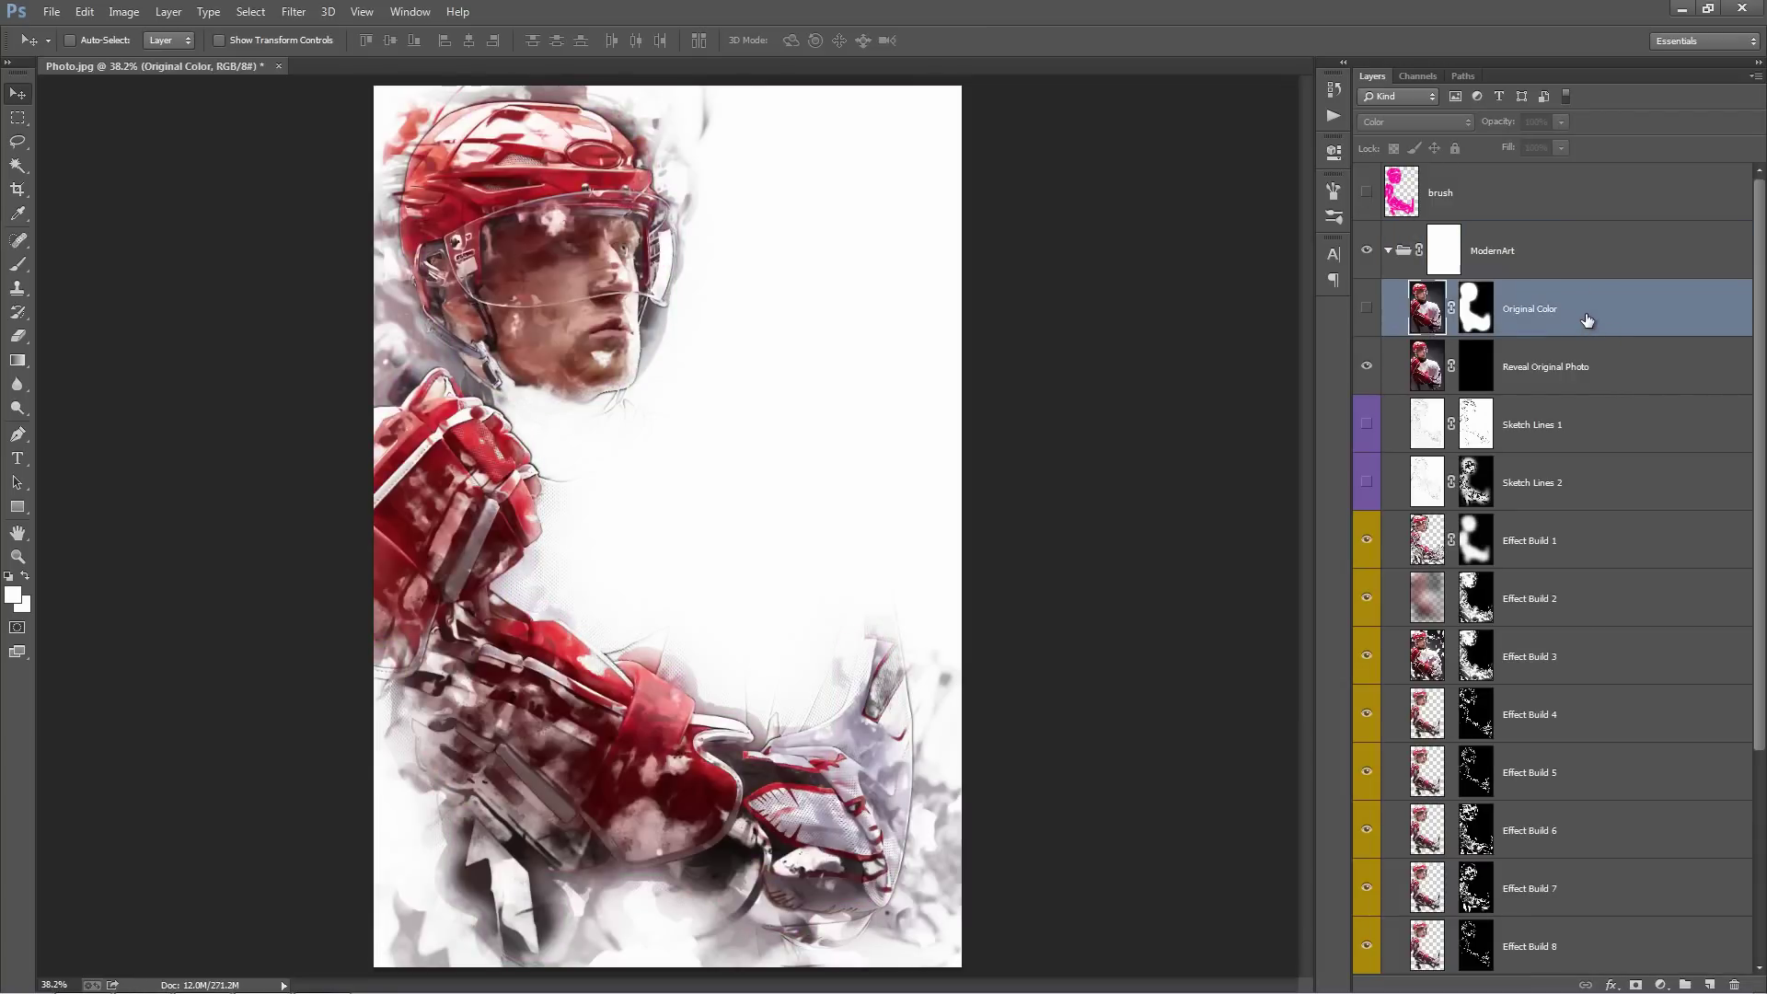
pyautogui.click(1369, 311)
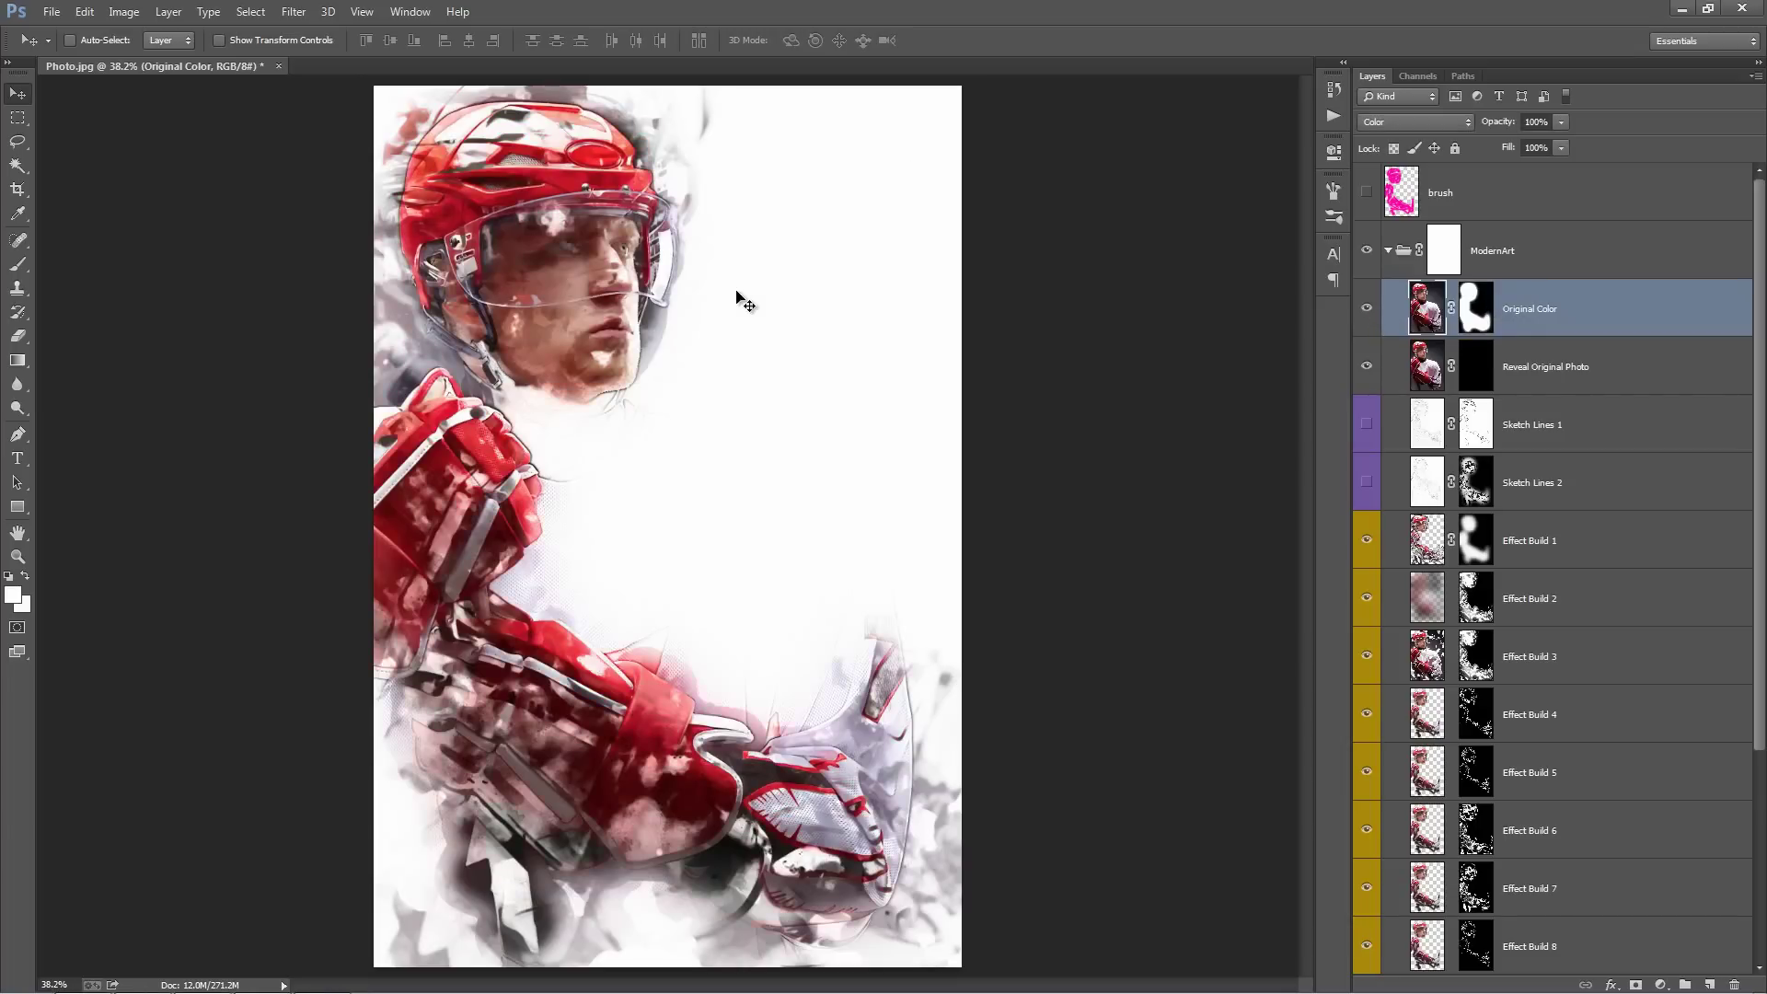
pyautogui.click(1366, 310)
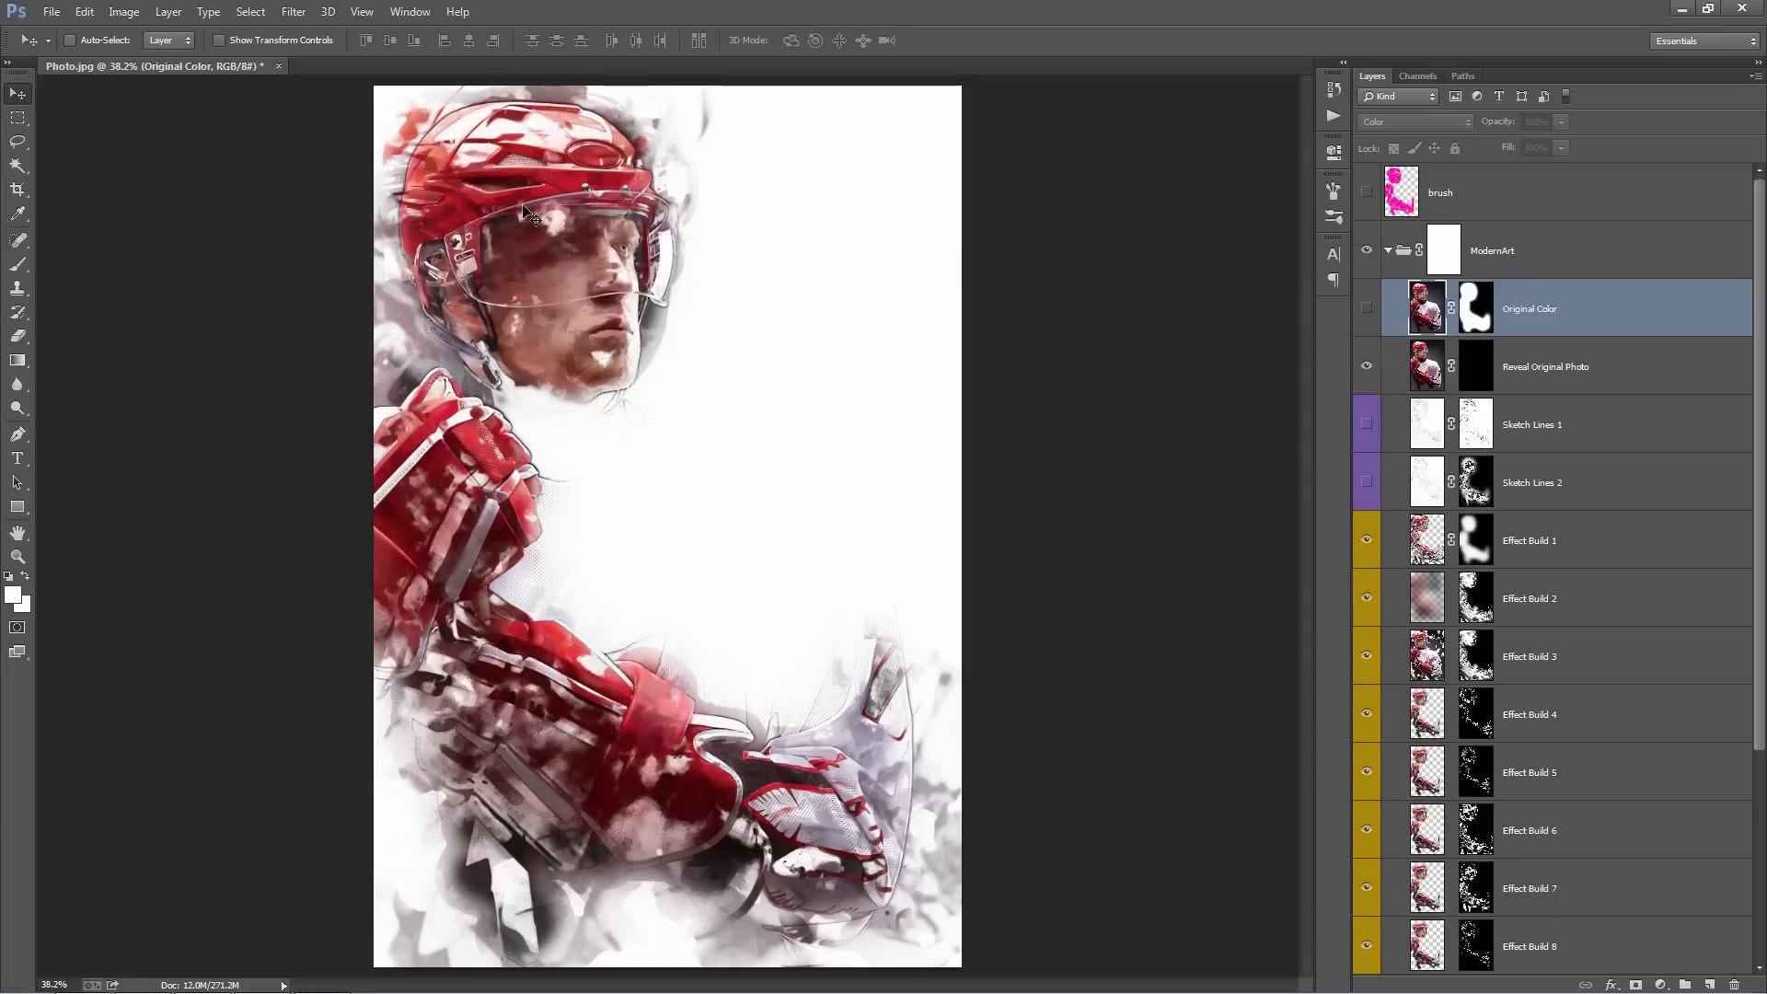
pyautogui.click(1366, 309)
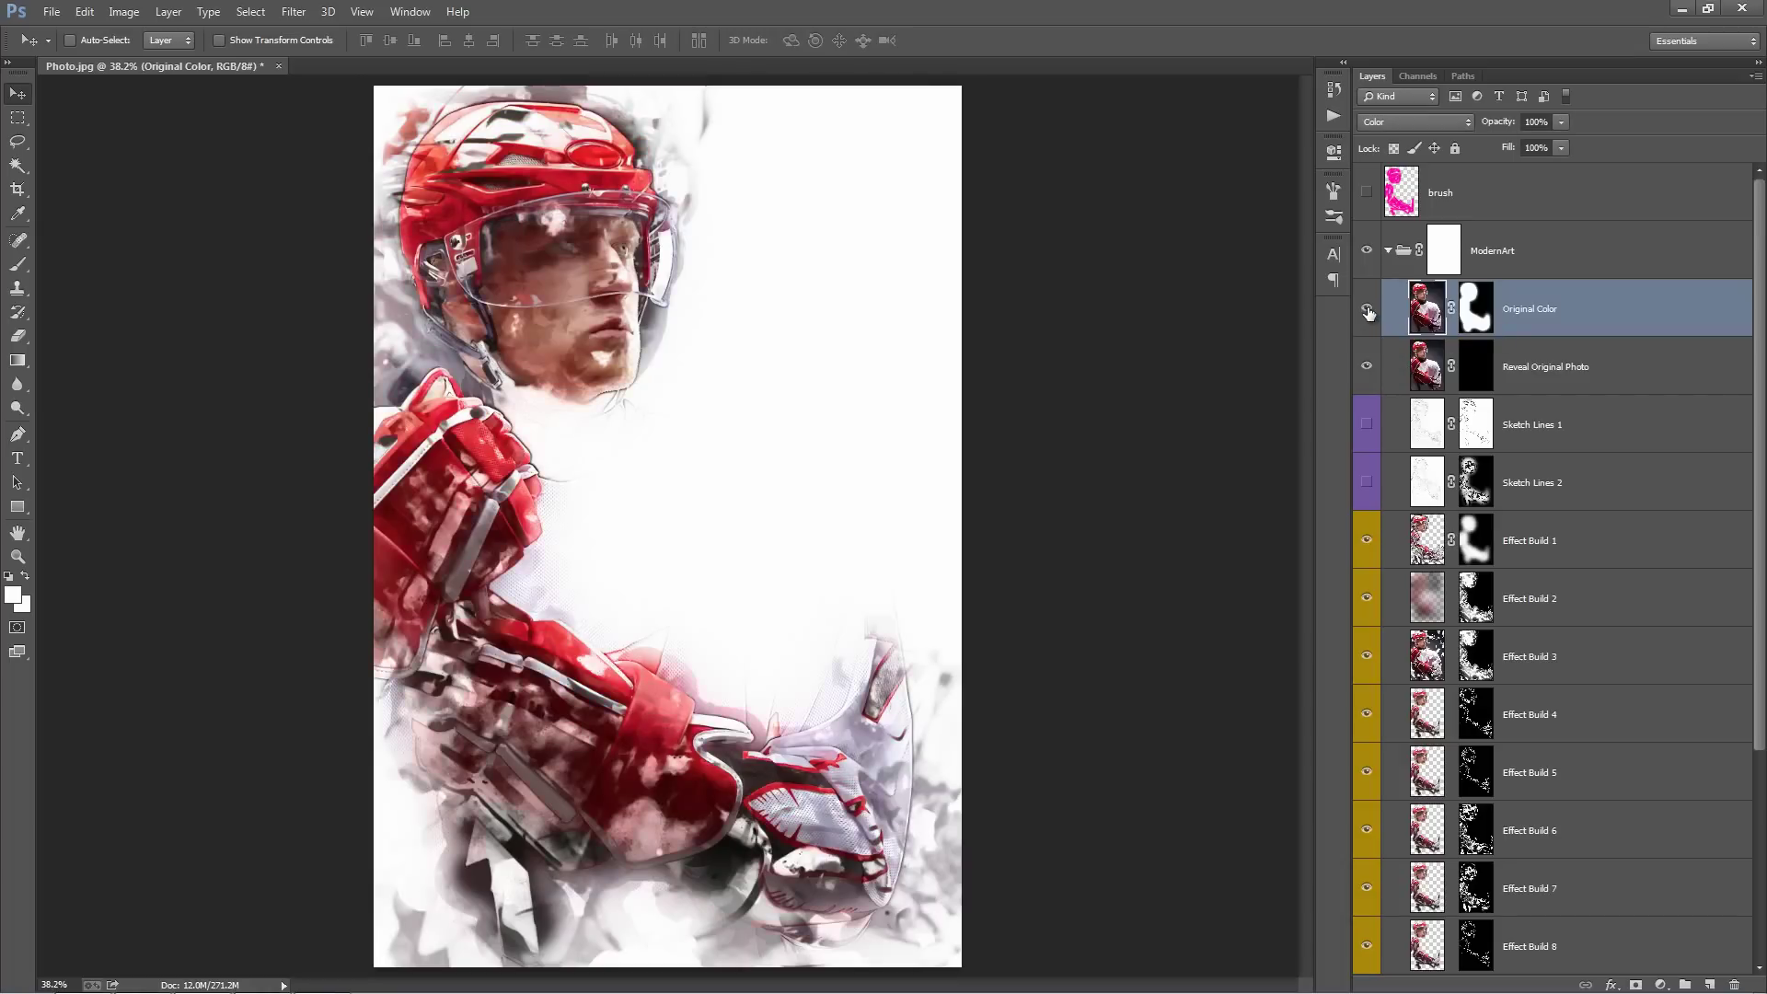
pyautogui.click(1366, 309)
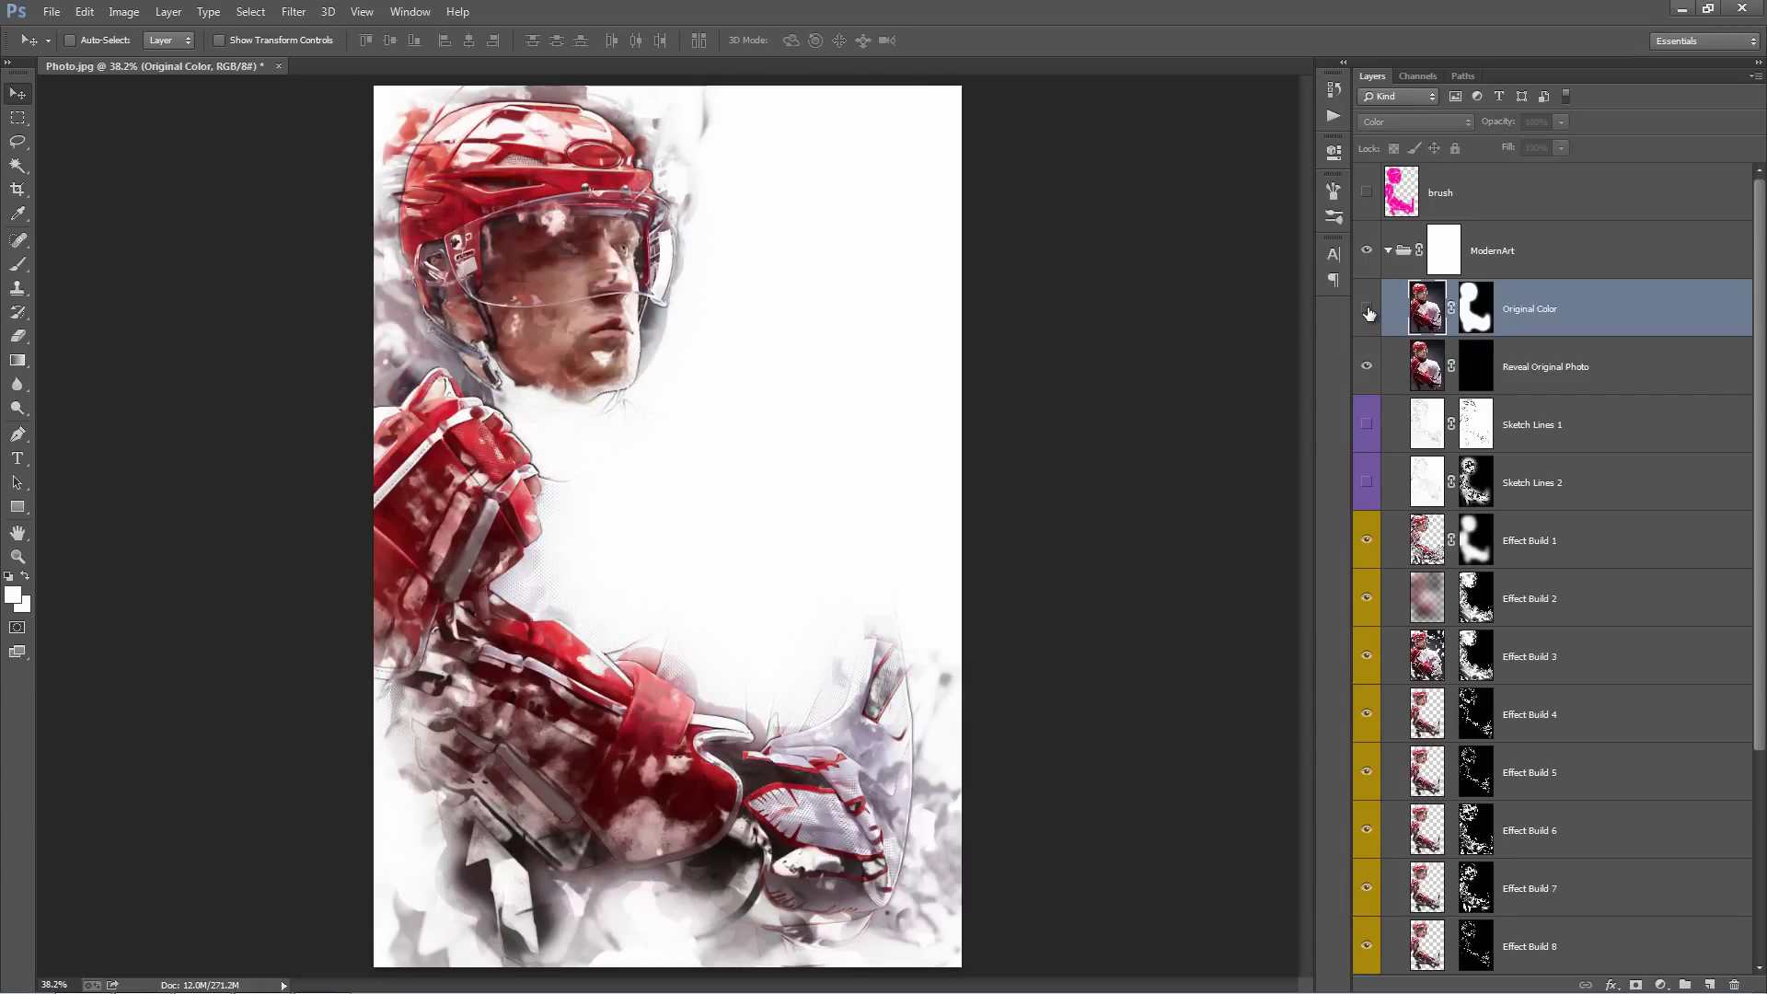
pyautogui.click(1579, 381)
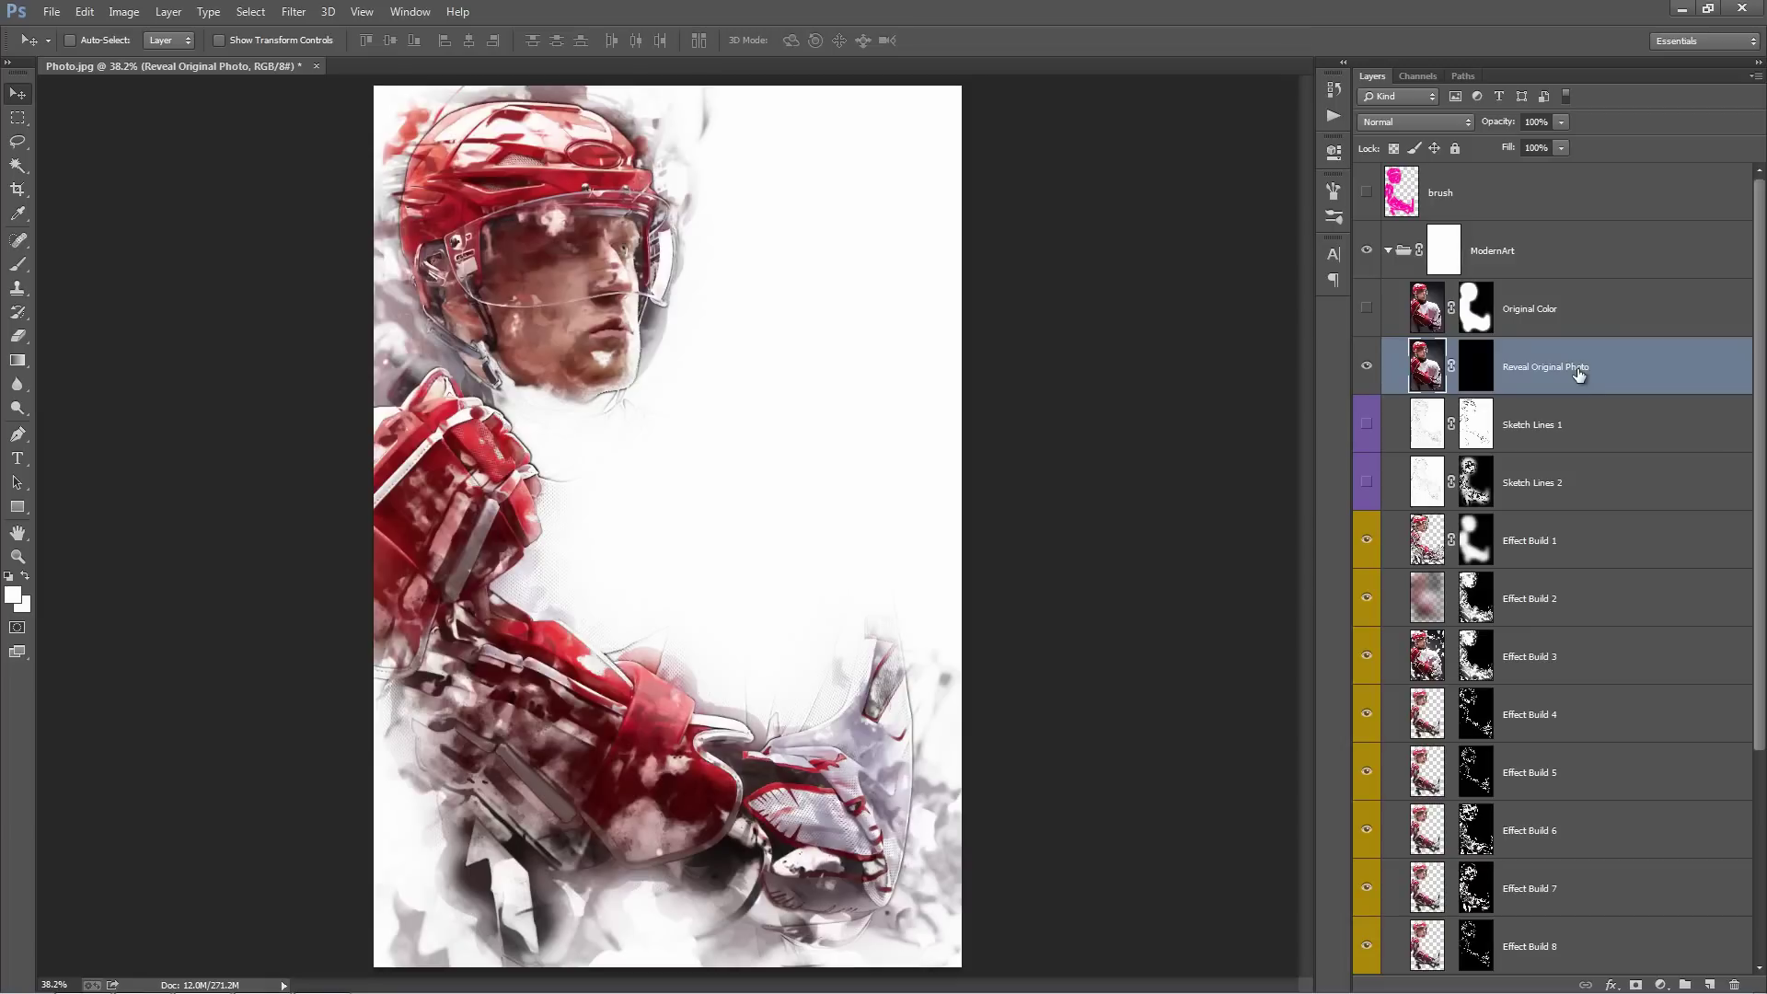
# Target the Reveal Original Photo layer mask with a size-175 white brush
pyautogui.scroll(-1, 1577, 372)
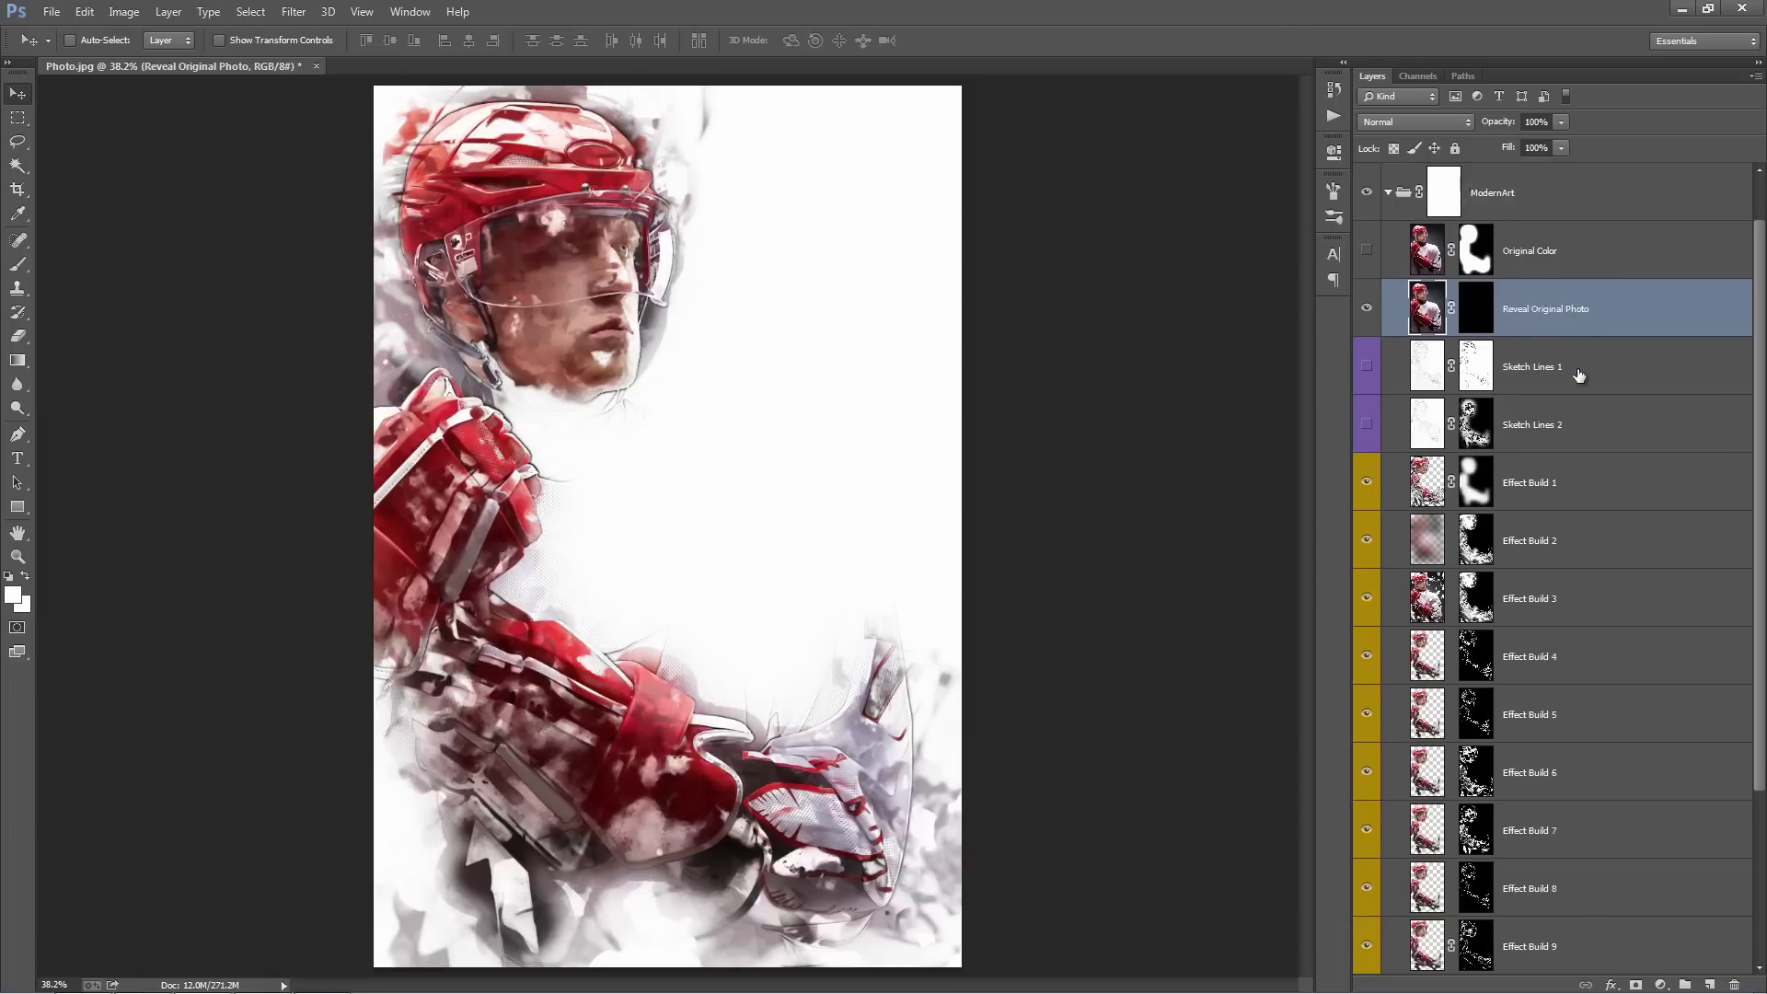
pyautogui.click(1366, 309)
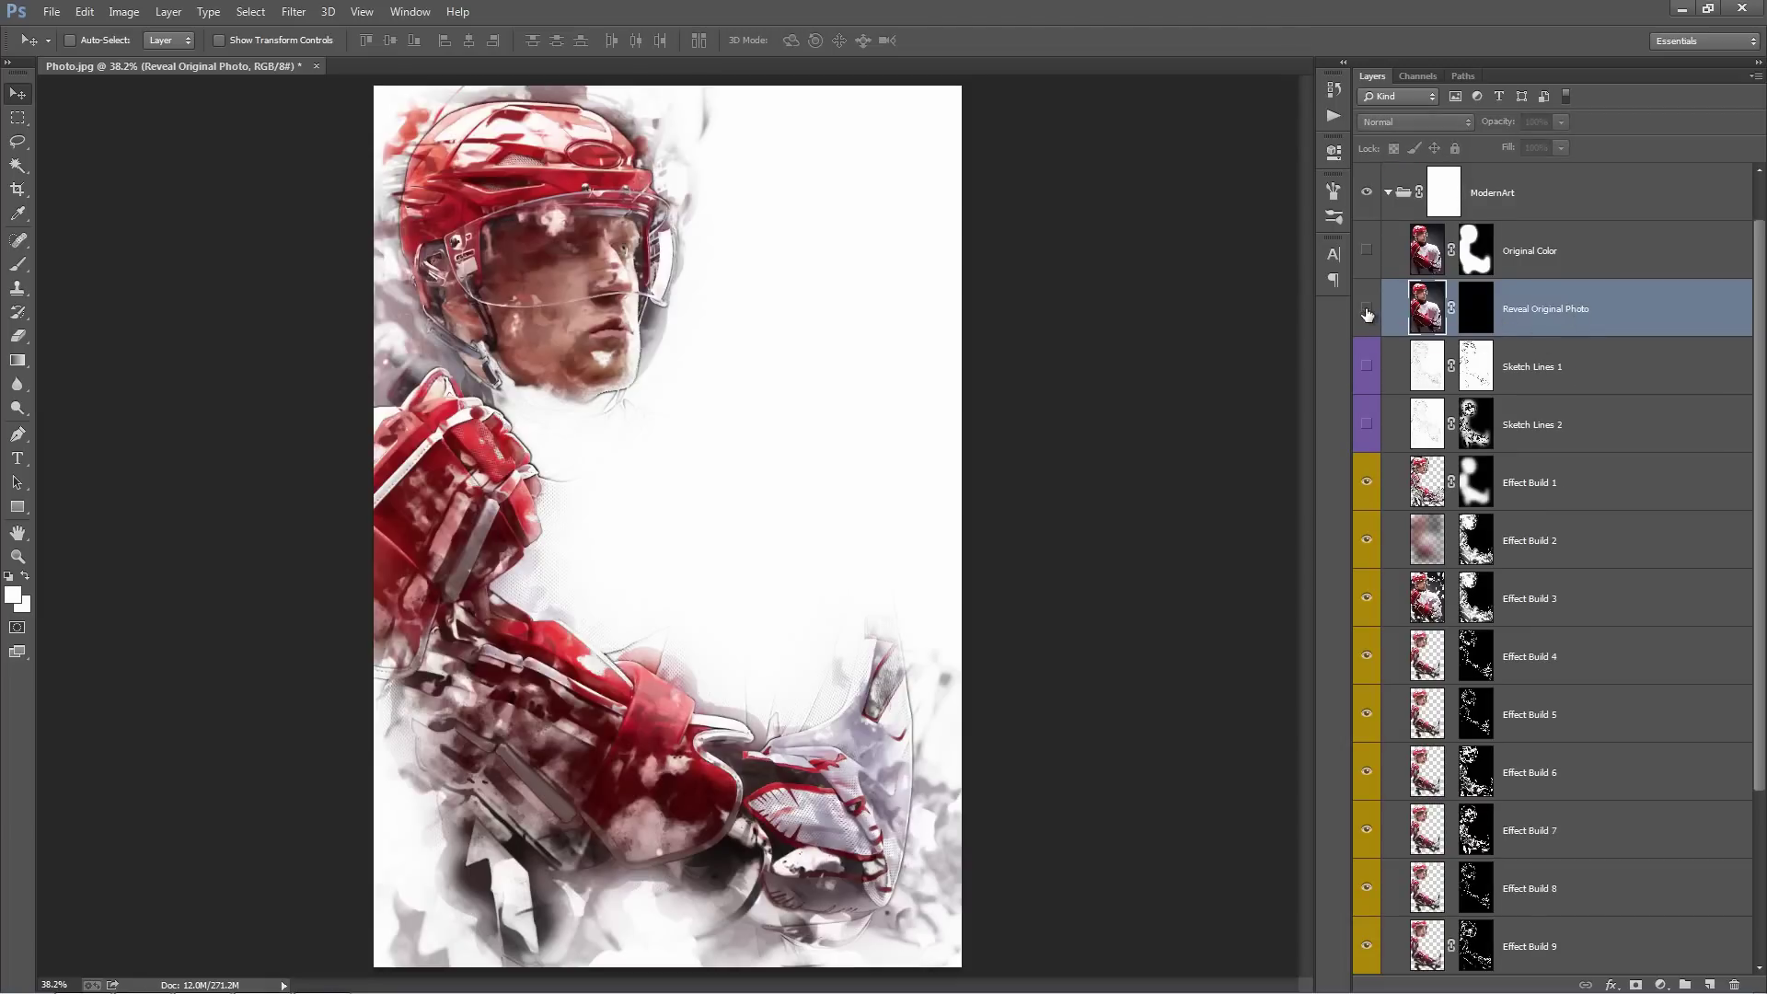
pyautogui.click(1367, 311)
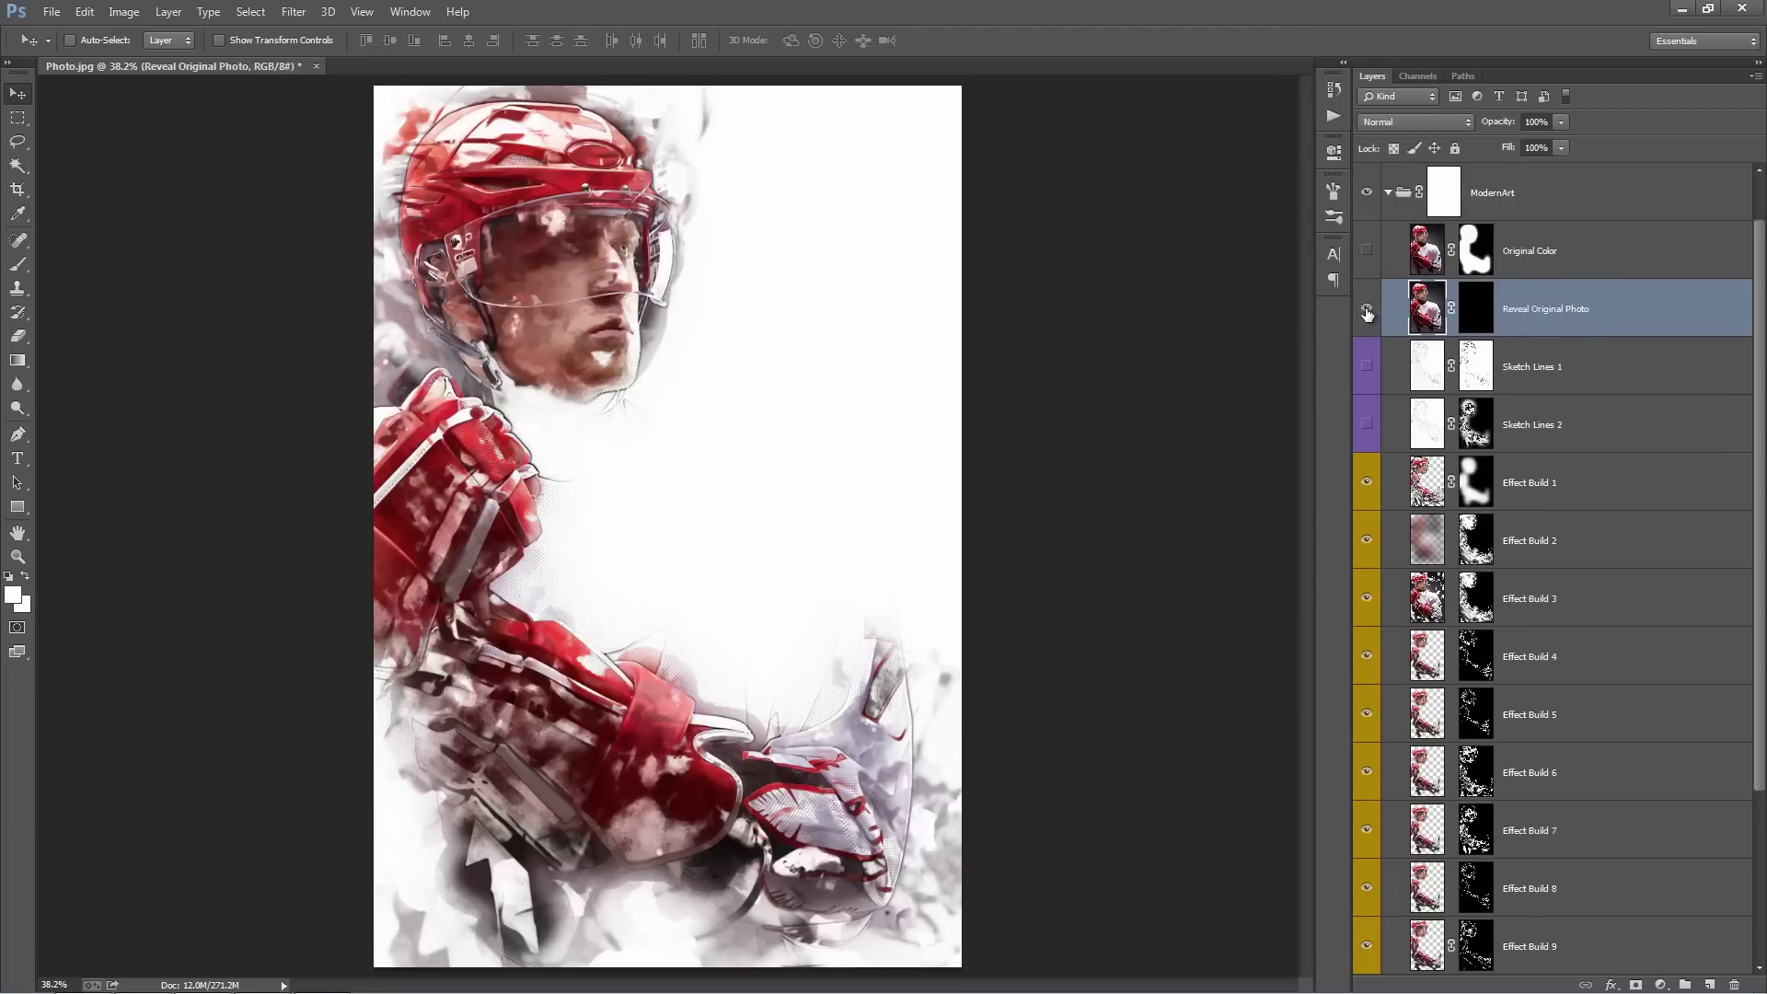
pyautogui.click(1477, 309)
pyautogui.press('b')
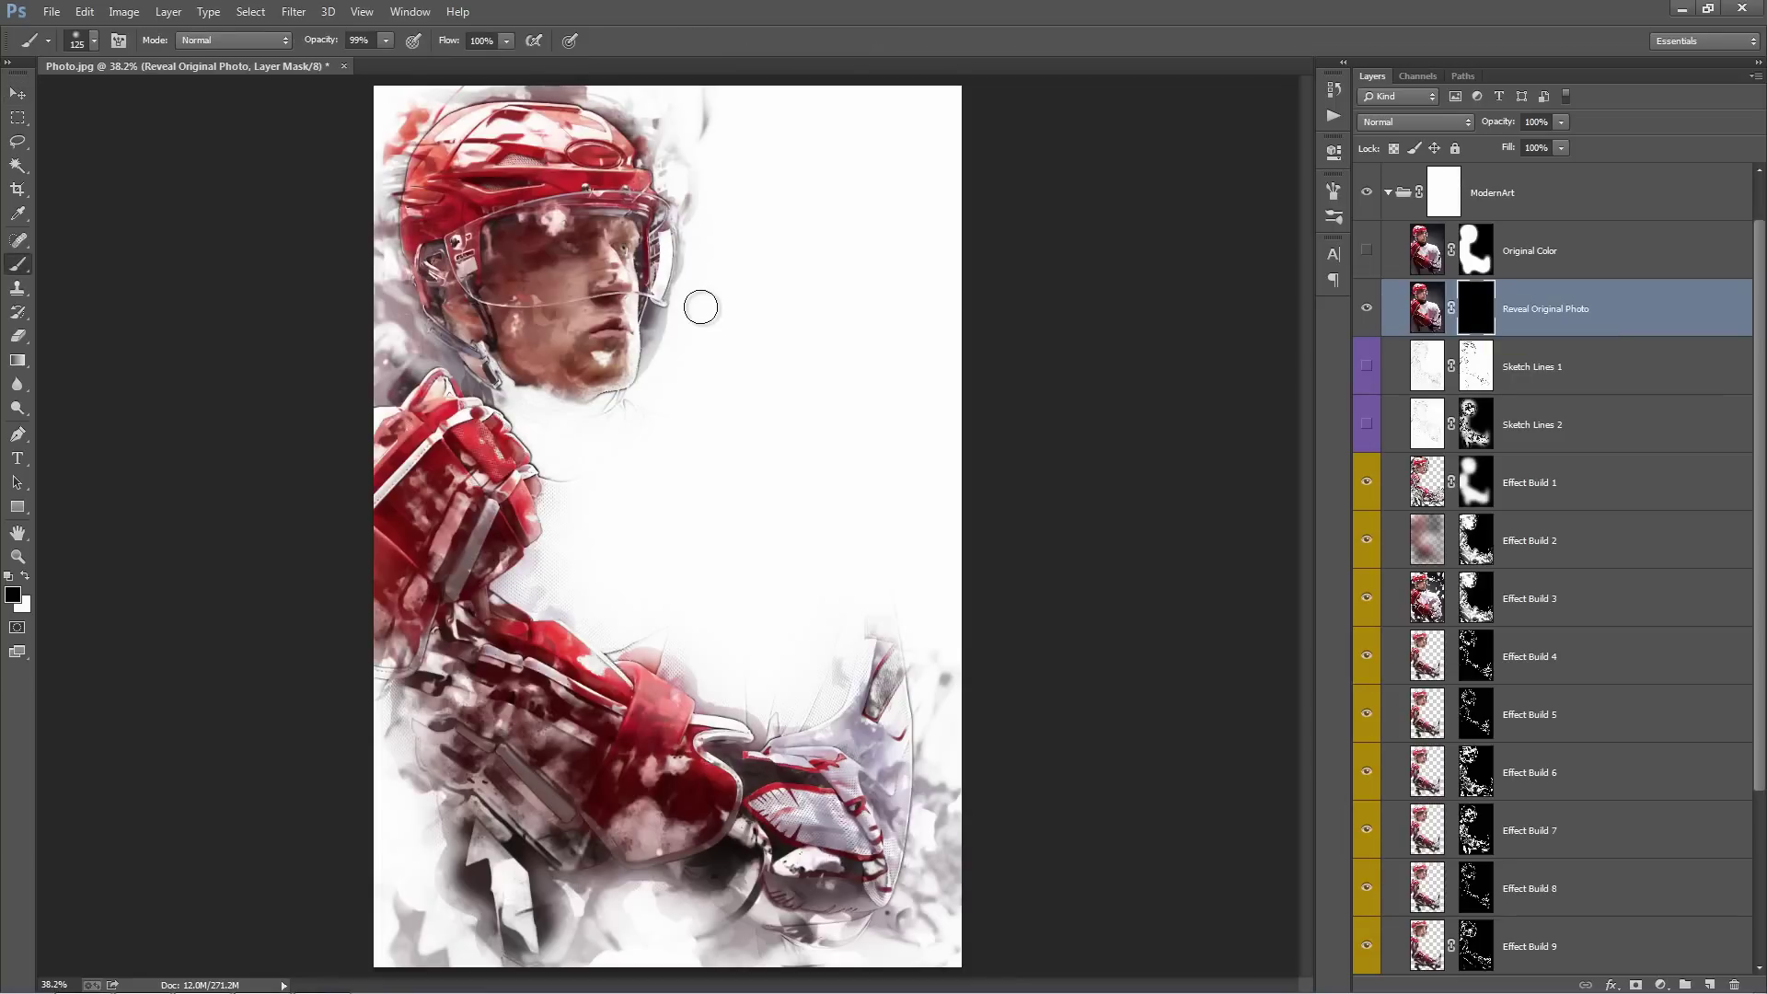
pyautogui.press(']')
pyautogui.press(']')
pyautogui.press('x')
# Paint white on the mask over the chin, both eyes and the visor
pyautogui.click(597, 357)
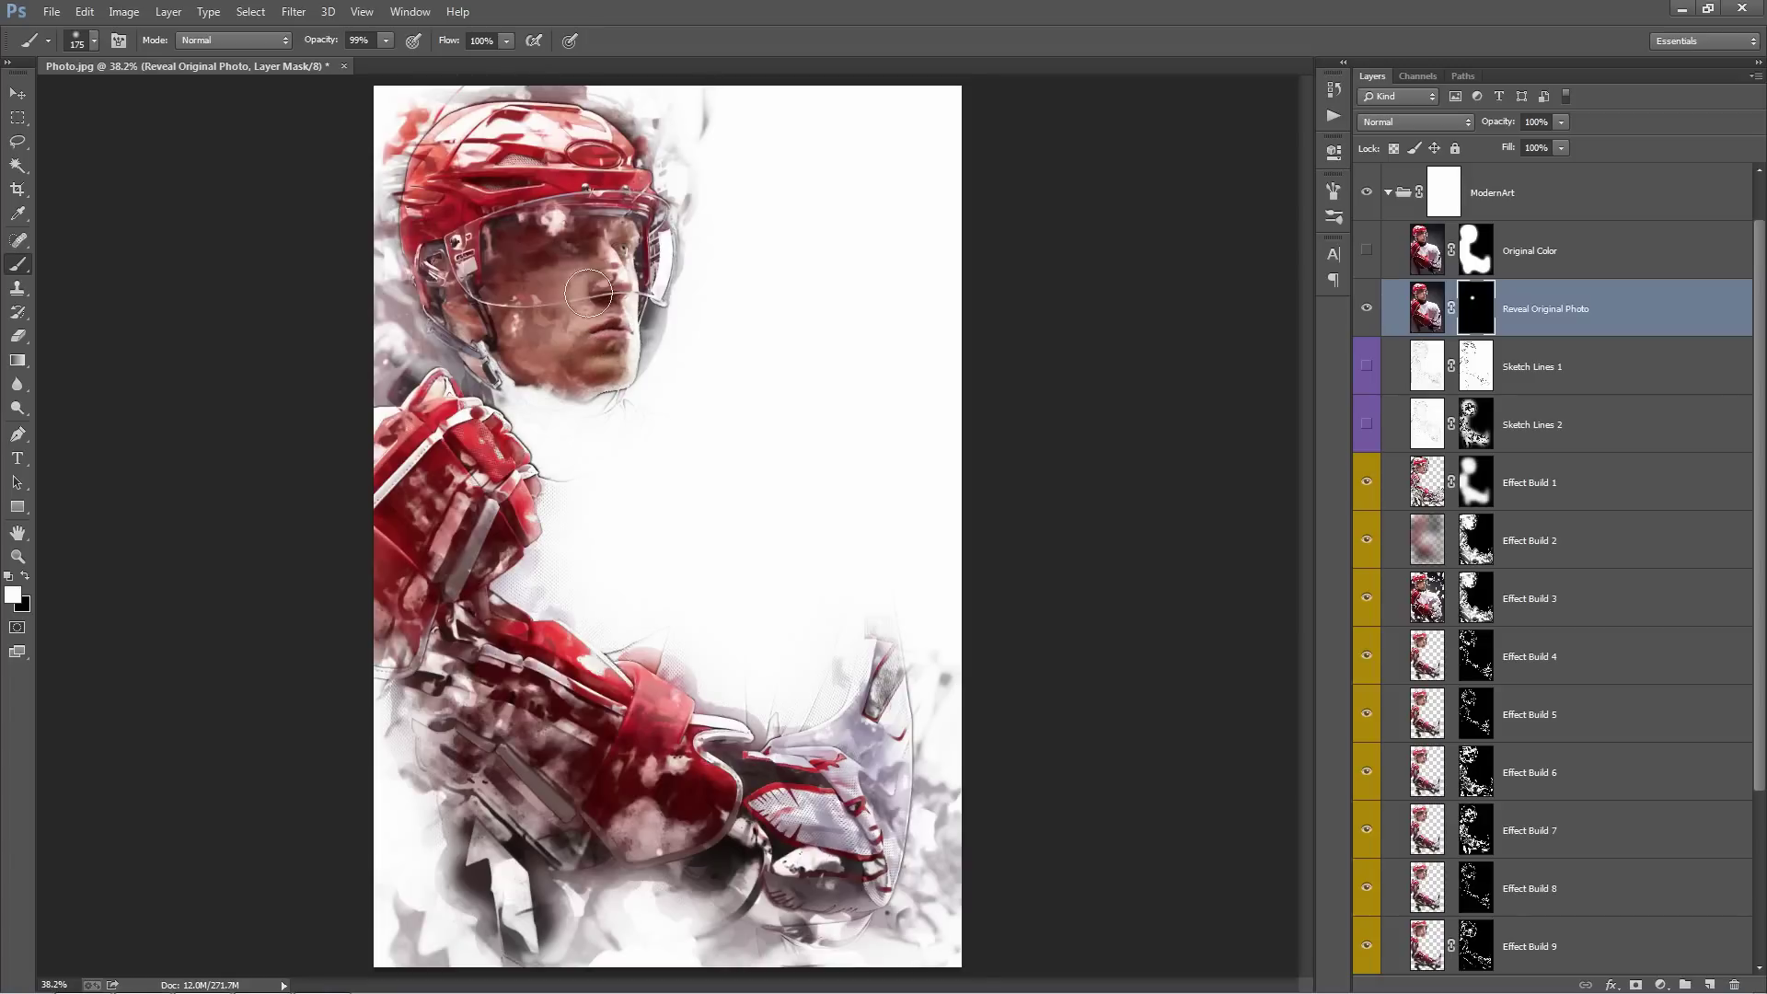
pyautogui.click(561, 235)
pyautogui.click(626, 247)
pyautogui.click(541, 223)
pyautogui.moveTo(556, 221); pyautogui.dragTo(519, 218)
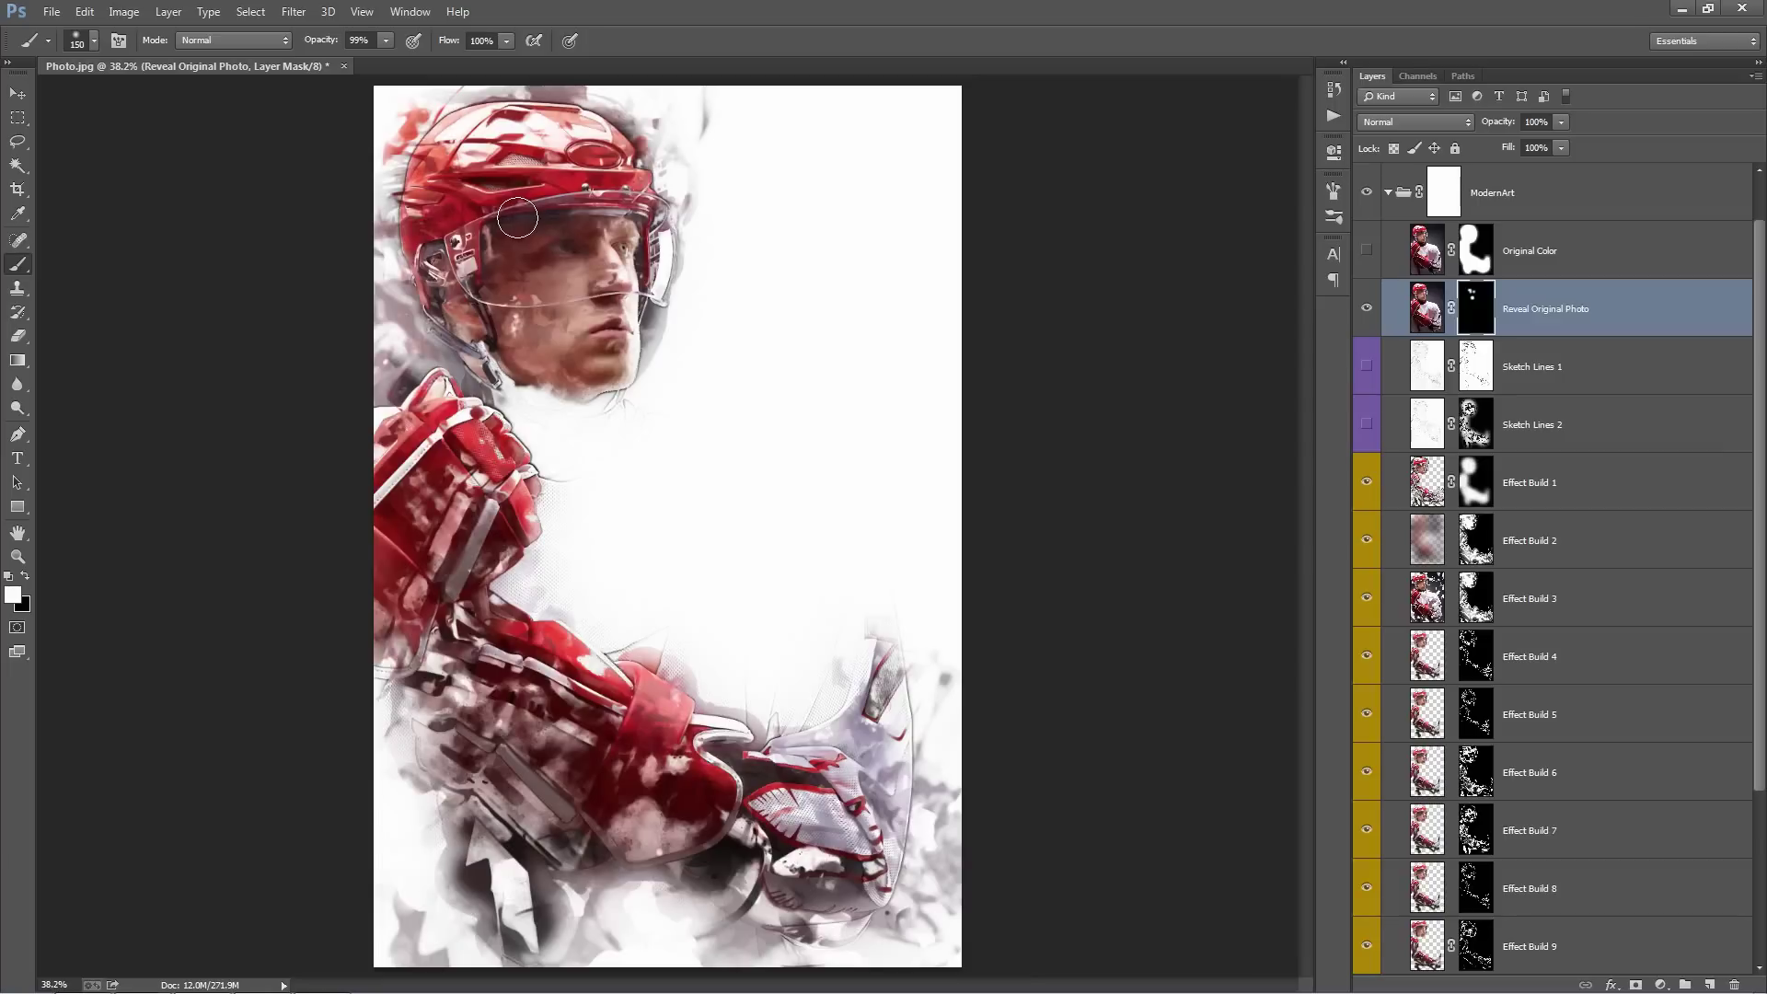
pyautogui.press('v')
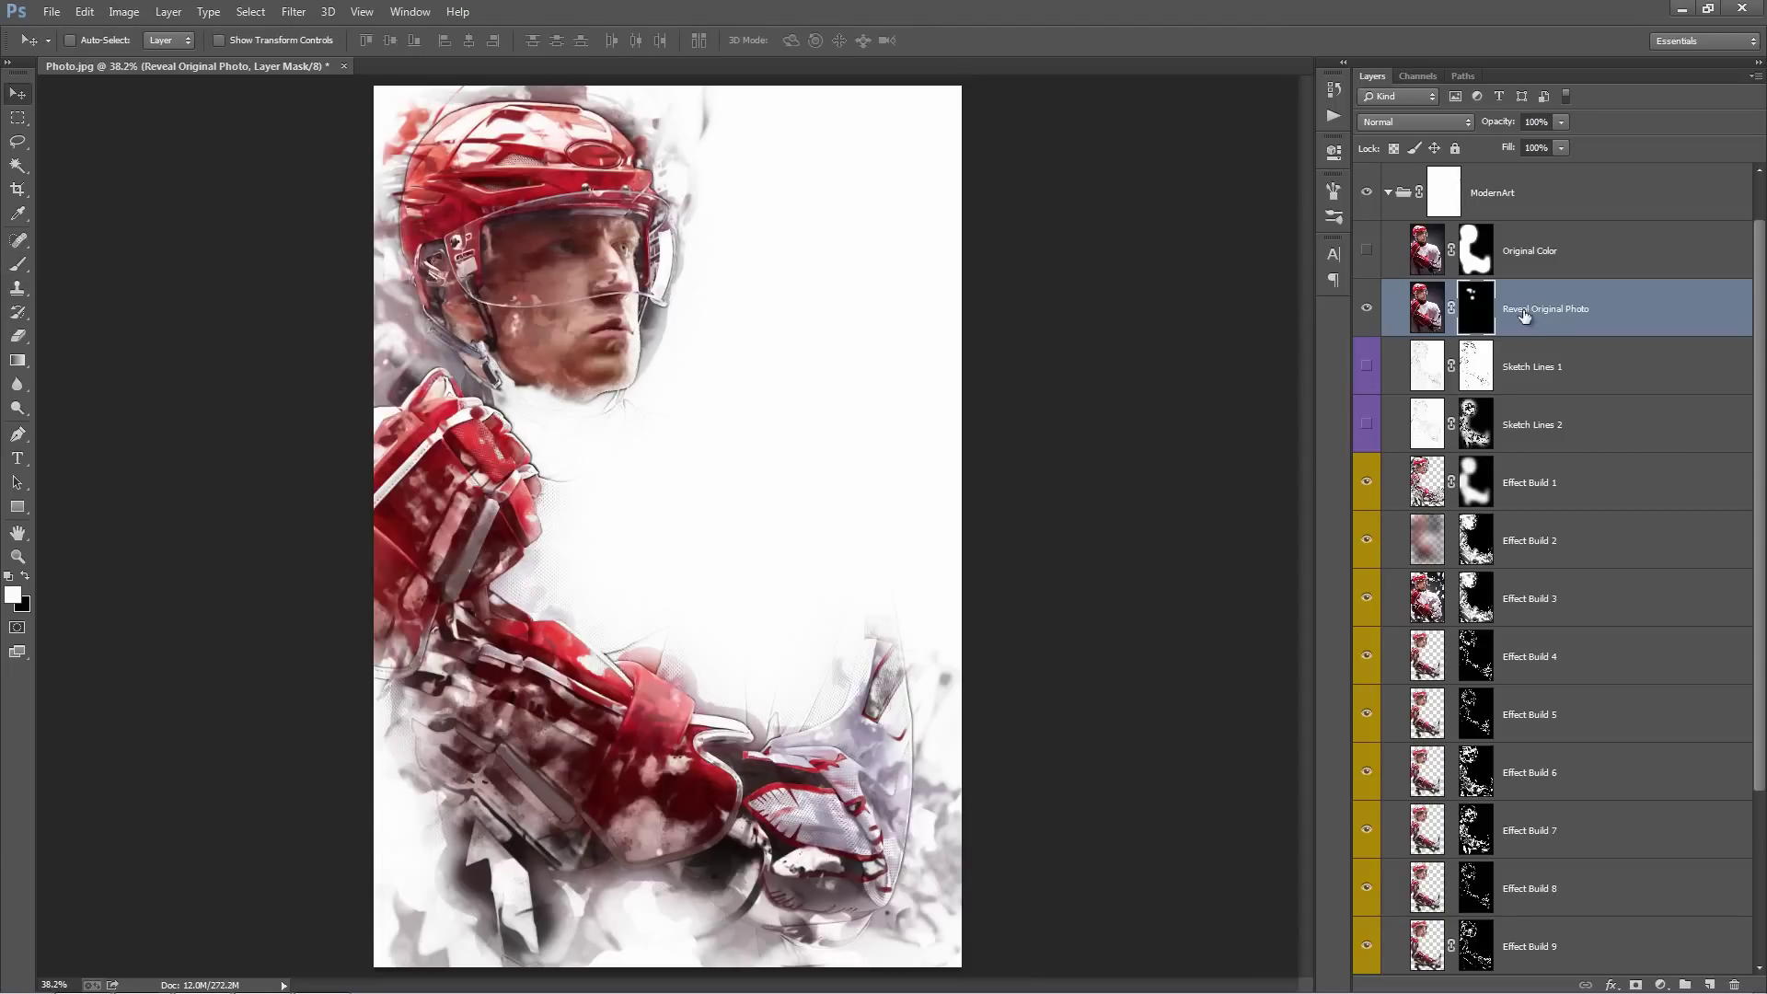
# Turn on the Sketch Lines 1 and Sketch Lines 2 layers
pyautogui.click(1576, 361)
pyautogui.scroll(-2, 1571, 331)
pyautogui.keyDown('shift'); pyautogui.click(1571, 308); pyautogui.keyUp('shift')
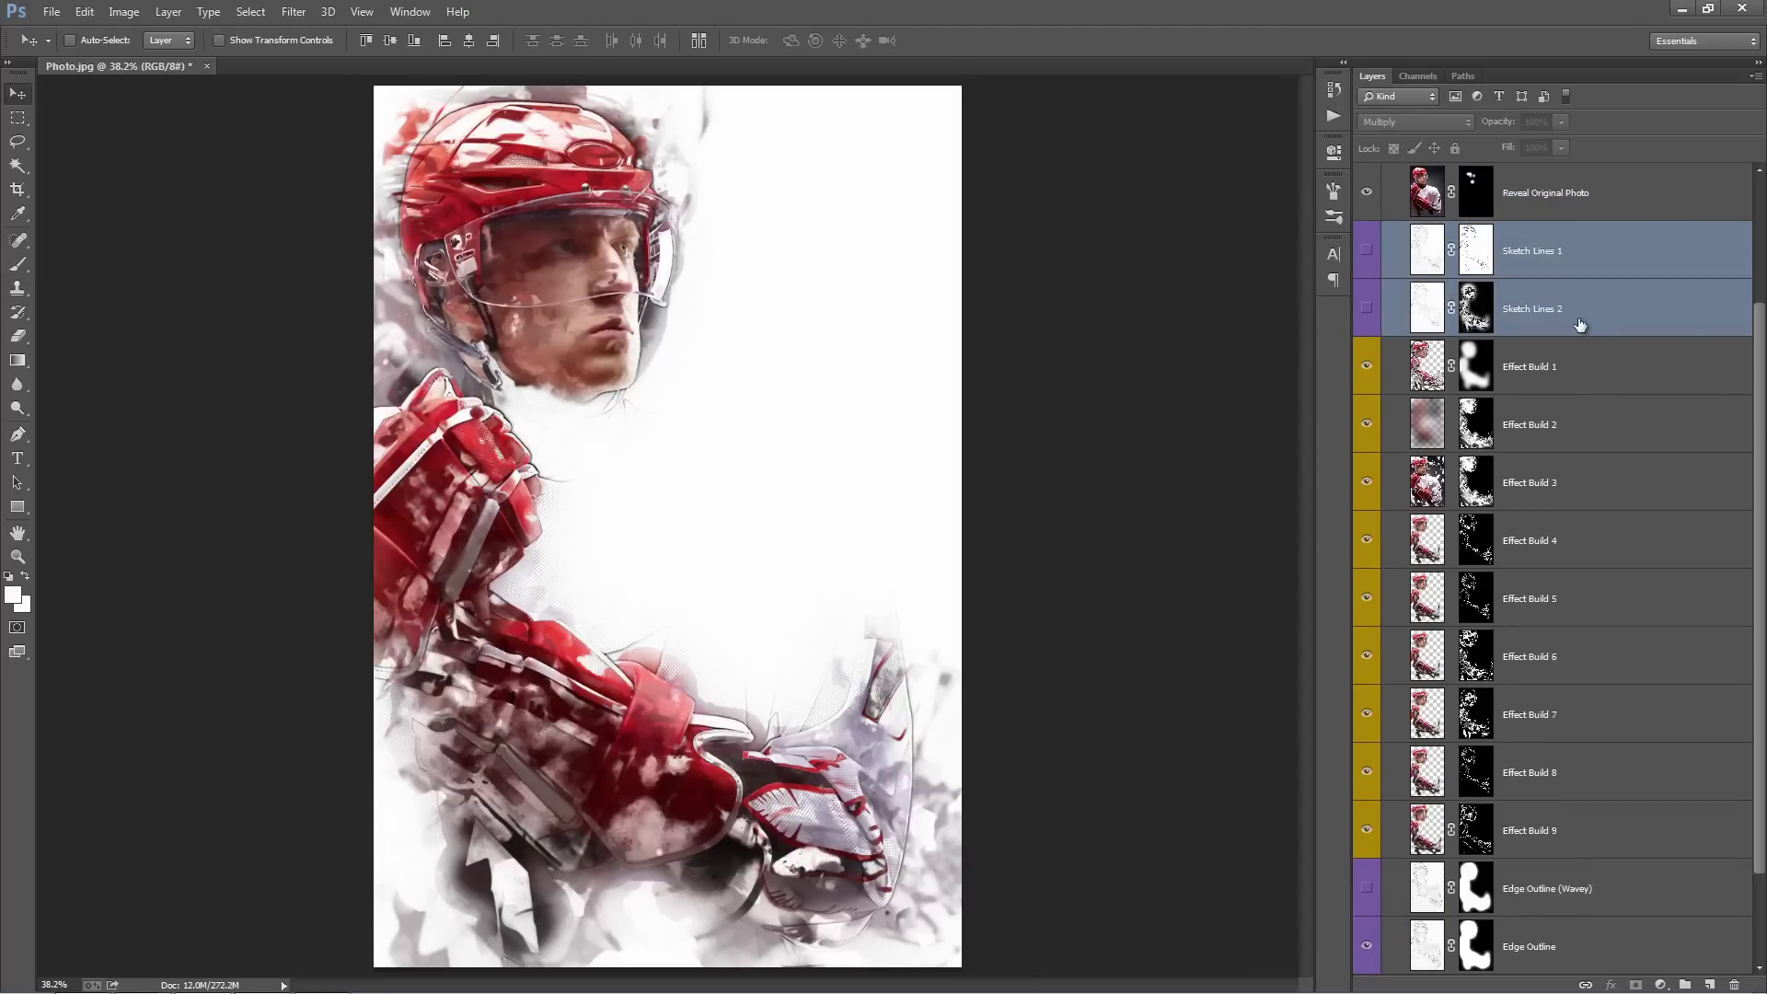
pyautogui.scroll(2, 1579, 324)
pyautogui.click(1588, 412)
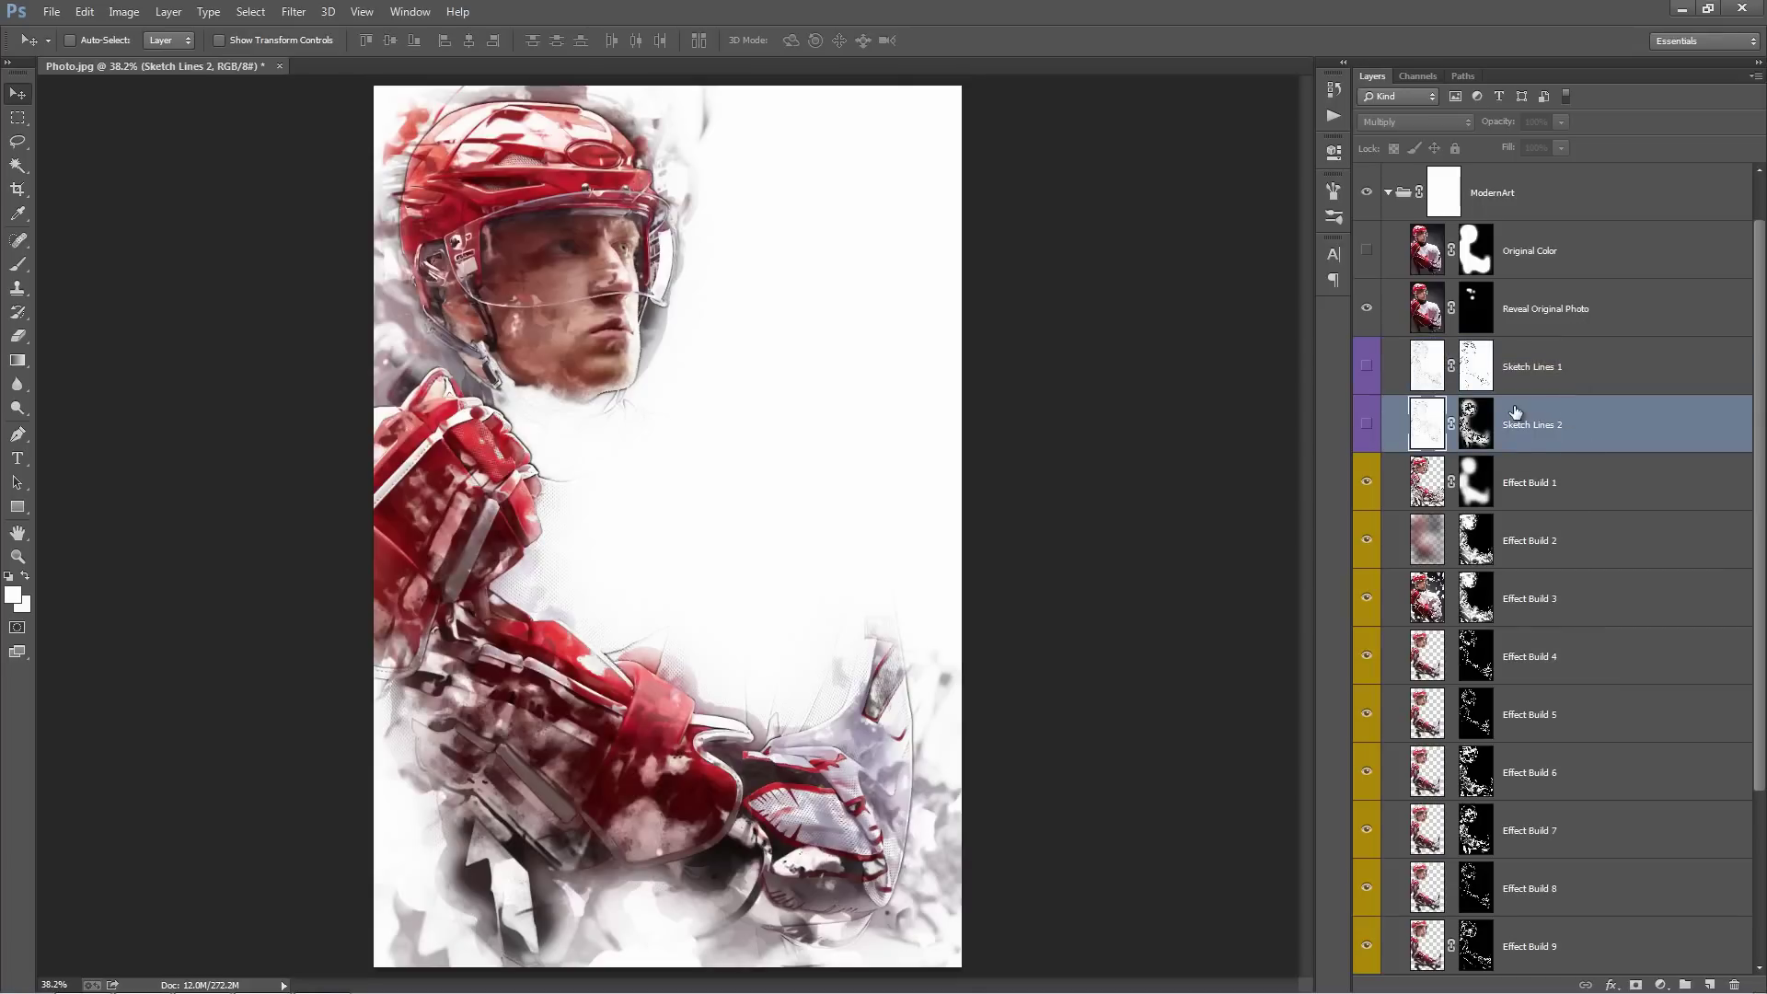
pyautogui.click(1366, 365)
pyautogui.click(1367, 424)
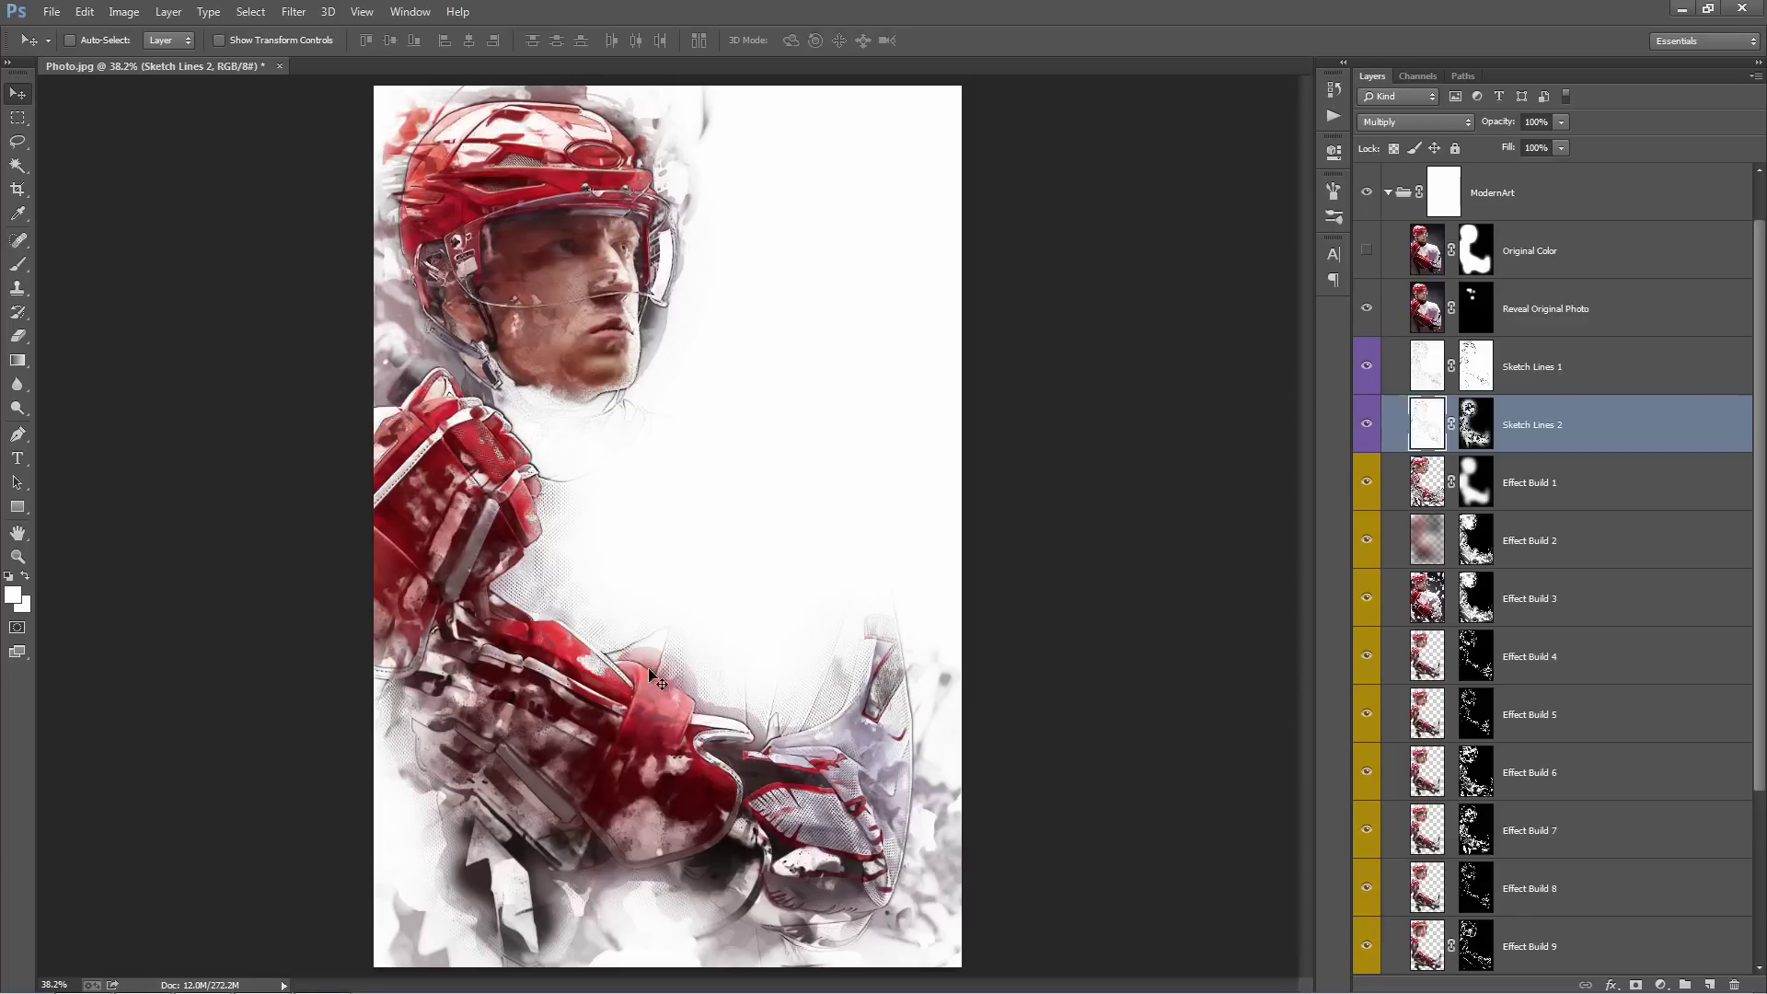
# Try shifting Sketch Lines 1 and Sketch Lines 2, undoing both moves
pyautogui.click(1577, 372)
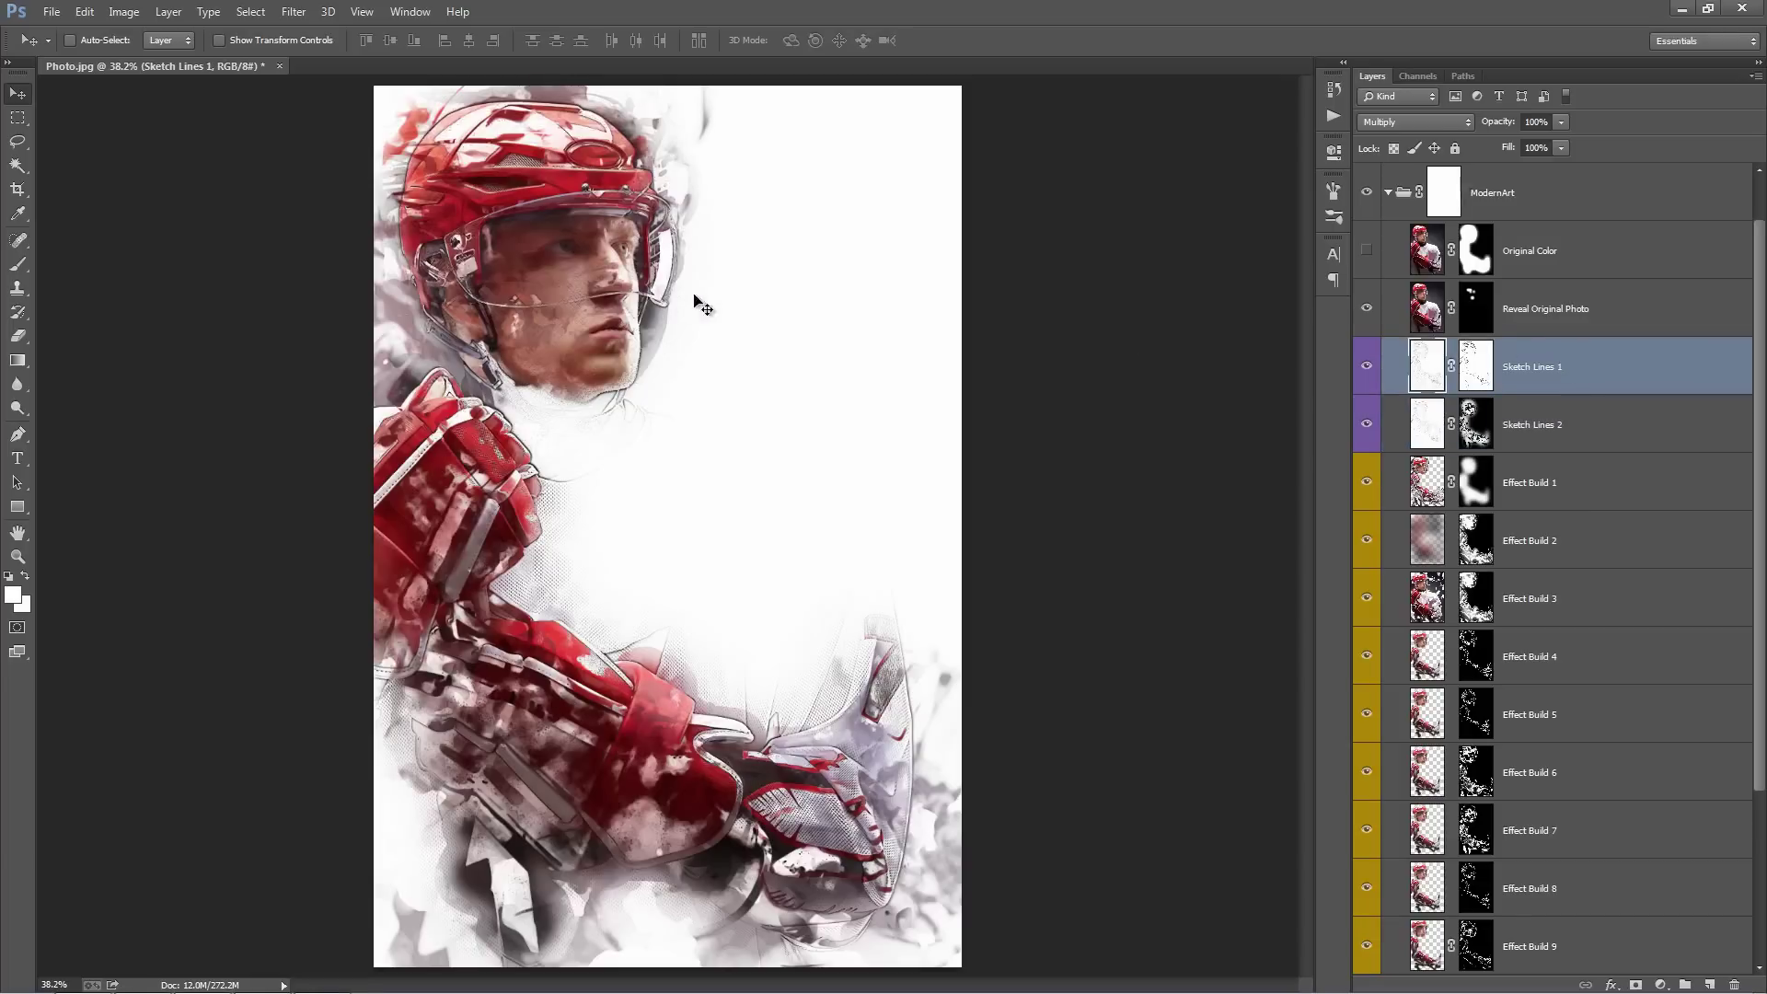
pyautogui.moveTo(664, 313); pyautogui.dragTo(839, 337)
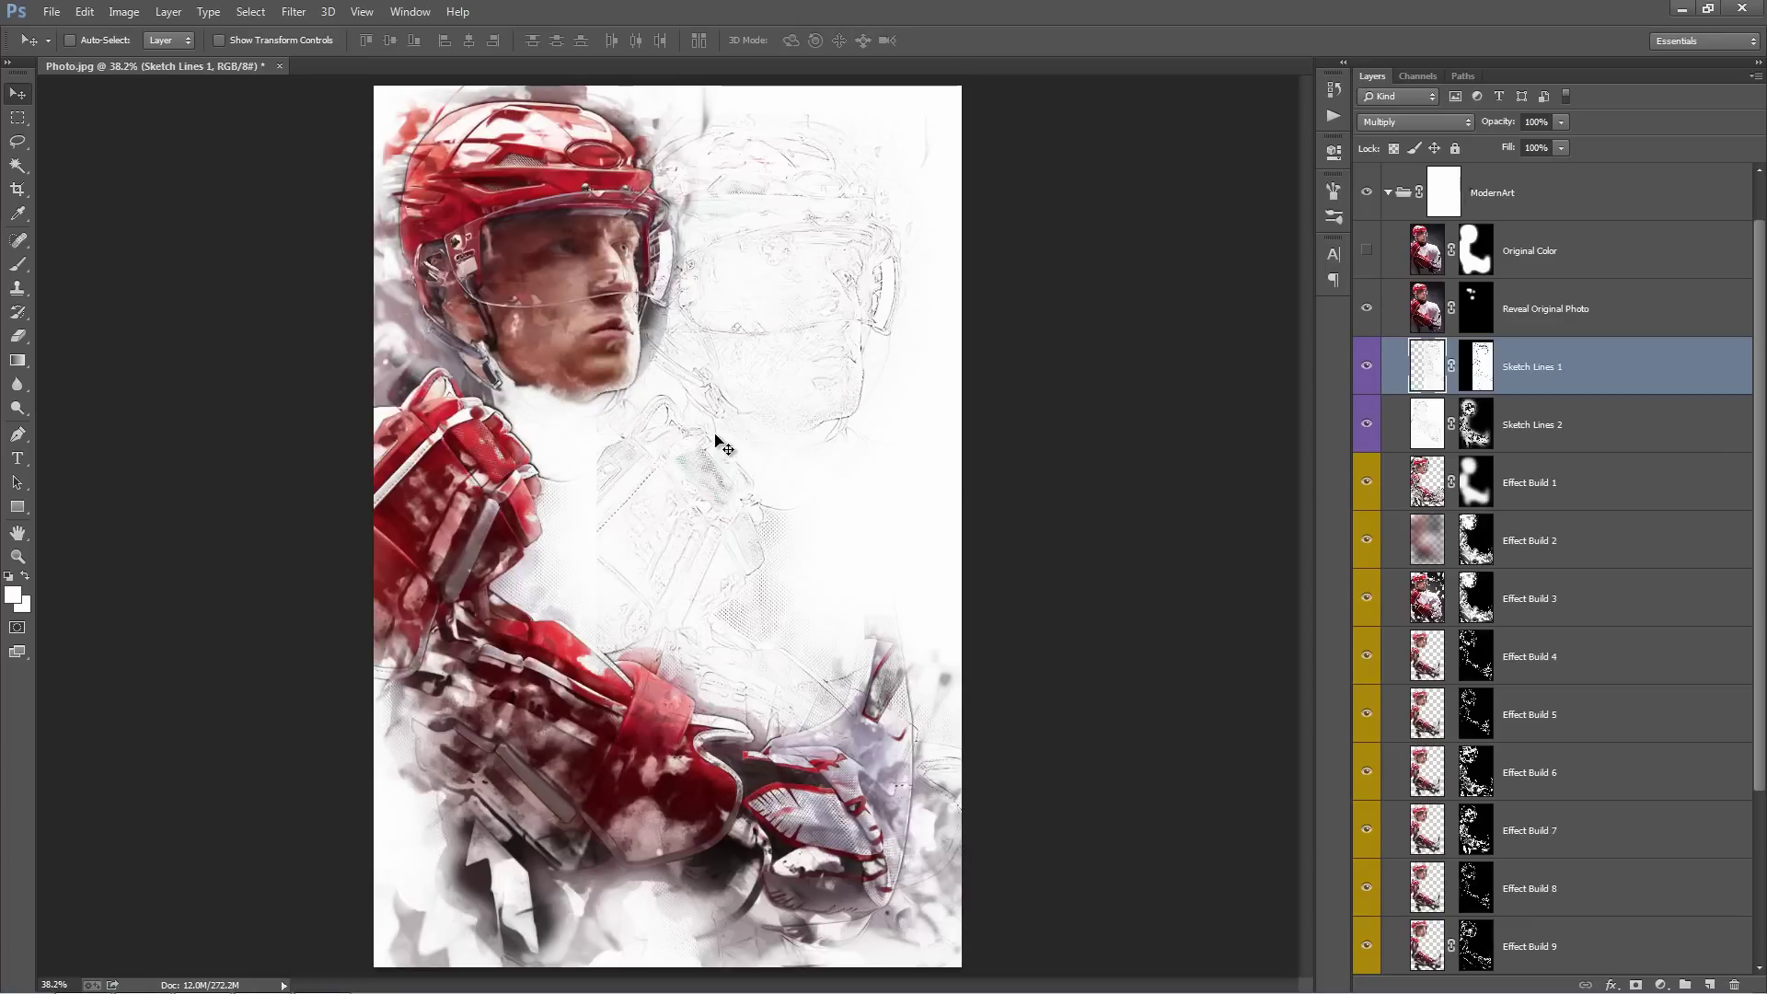
pyautogui.hotkey('ctrl', 'z')
pyautogui.click(1551, 418)
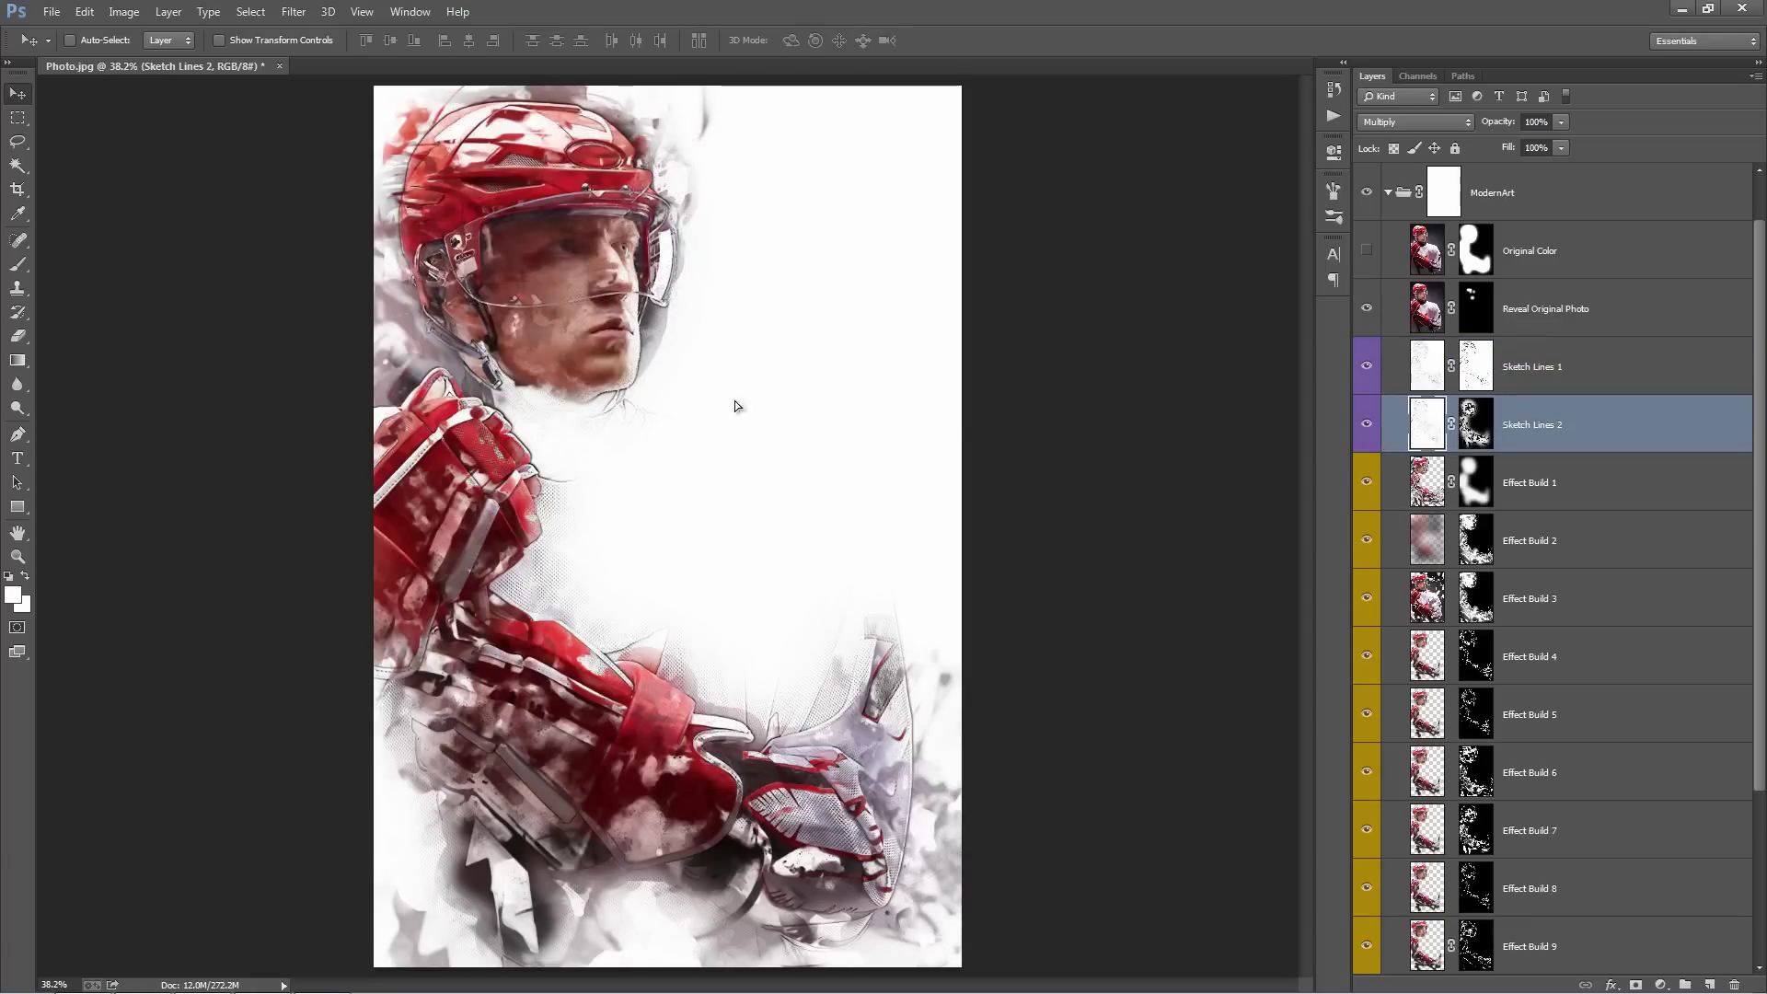
pyautogui.moveTo(734, 402); pyautogui.dragTo(900, 399)
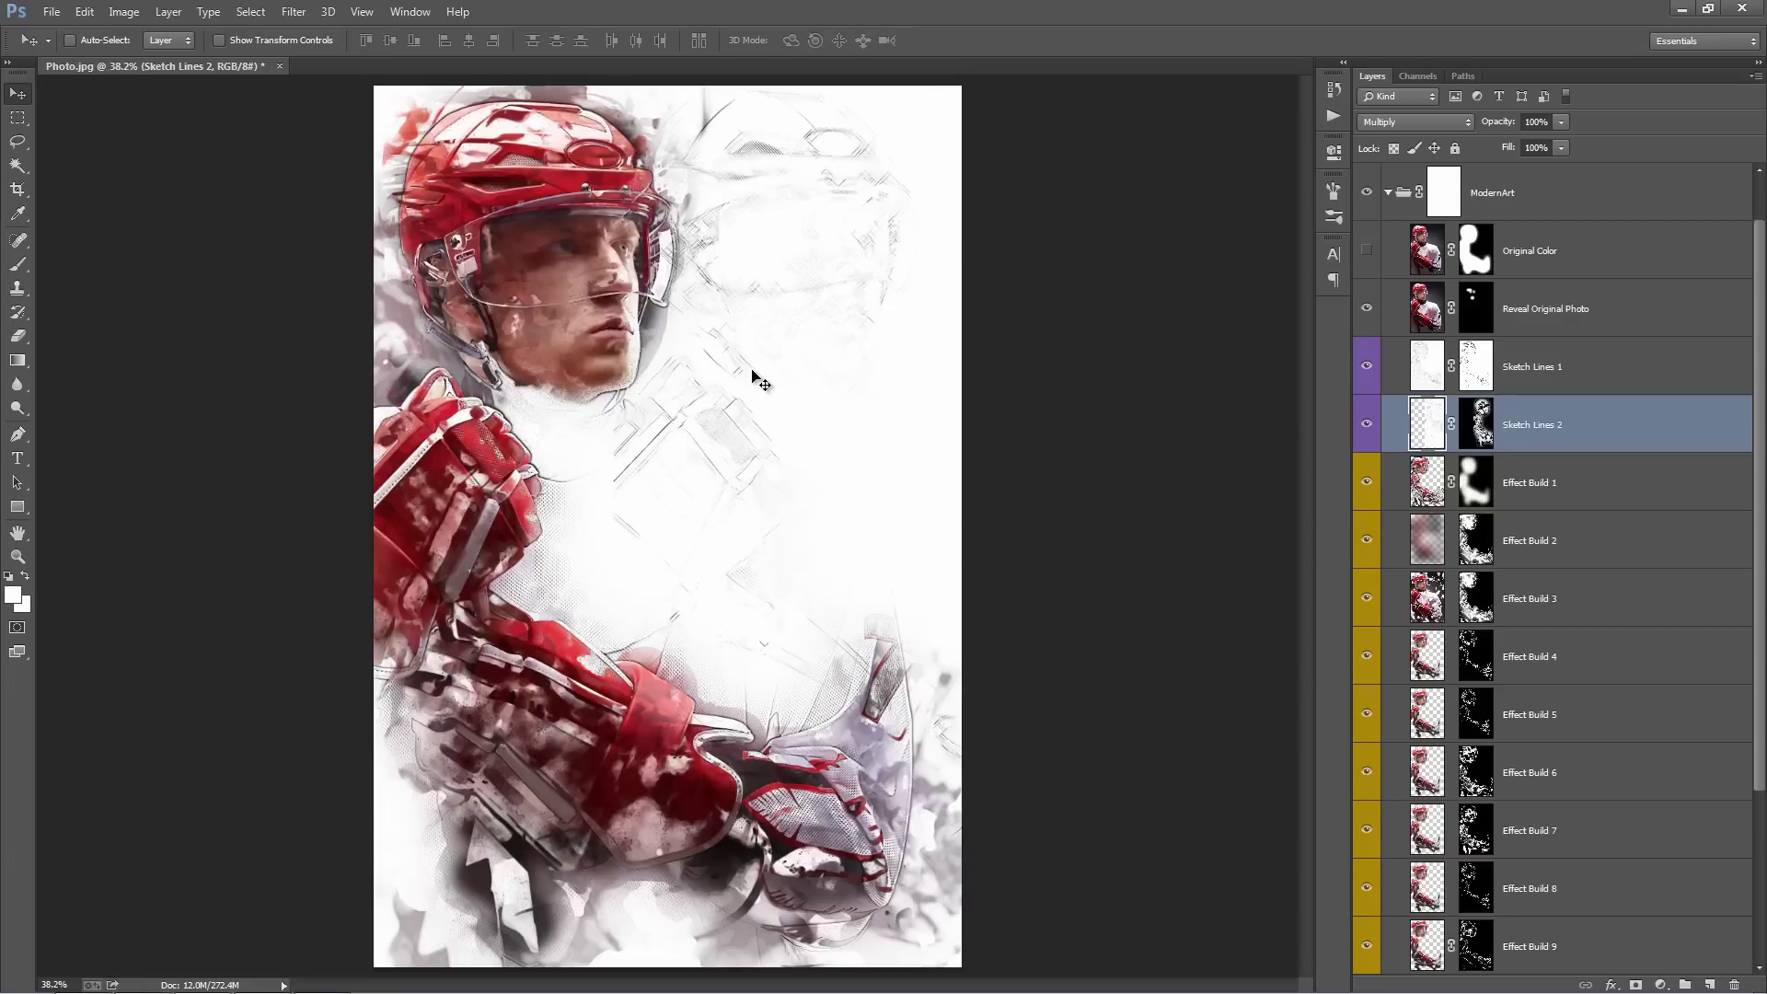
pyautogui.hotkey('ctrl', 'z')
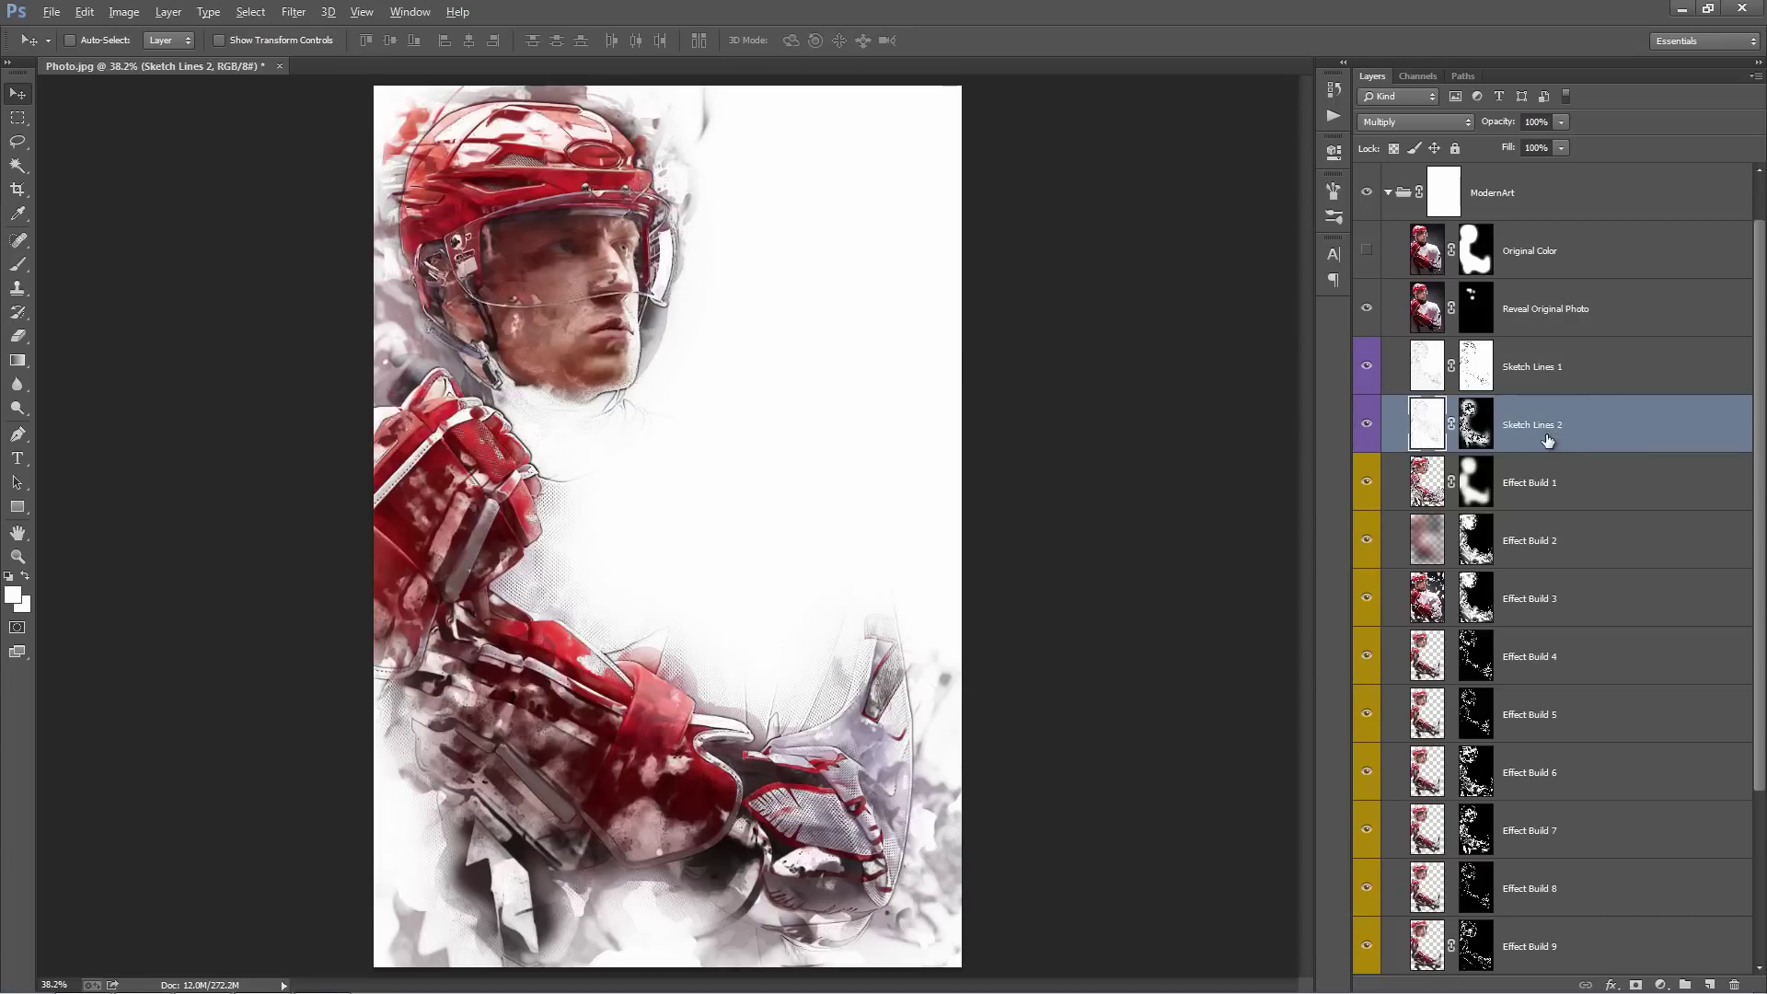
# Duplicate Sketch Lines 2 twice, offsetting each copy slightly
pyautogui.hotkey('ctrl', 'j')
pyautogui.moveTo(740, 328); pyautogui.dragTo(781, 350)
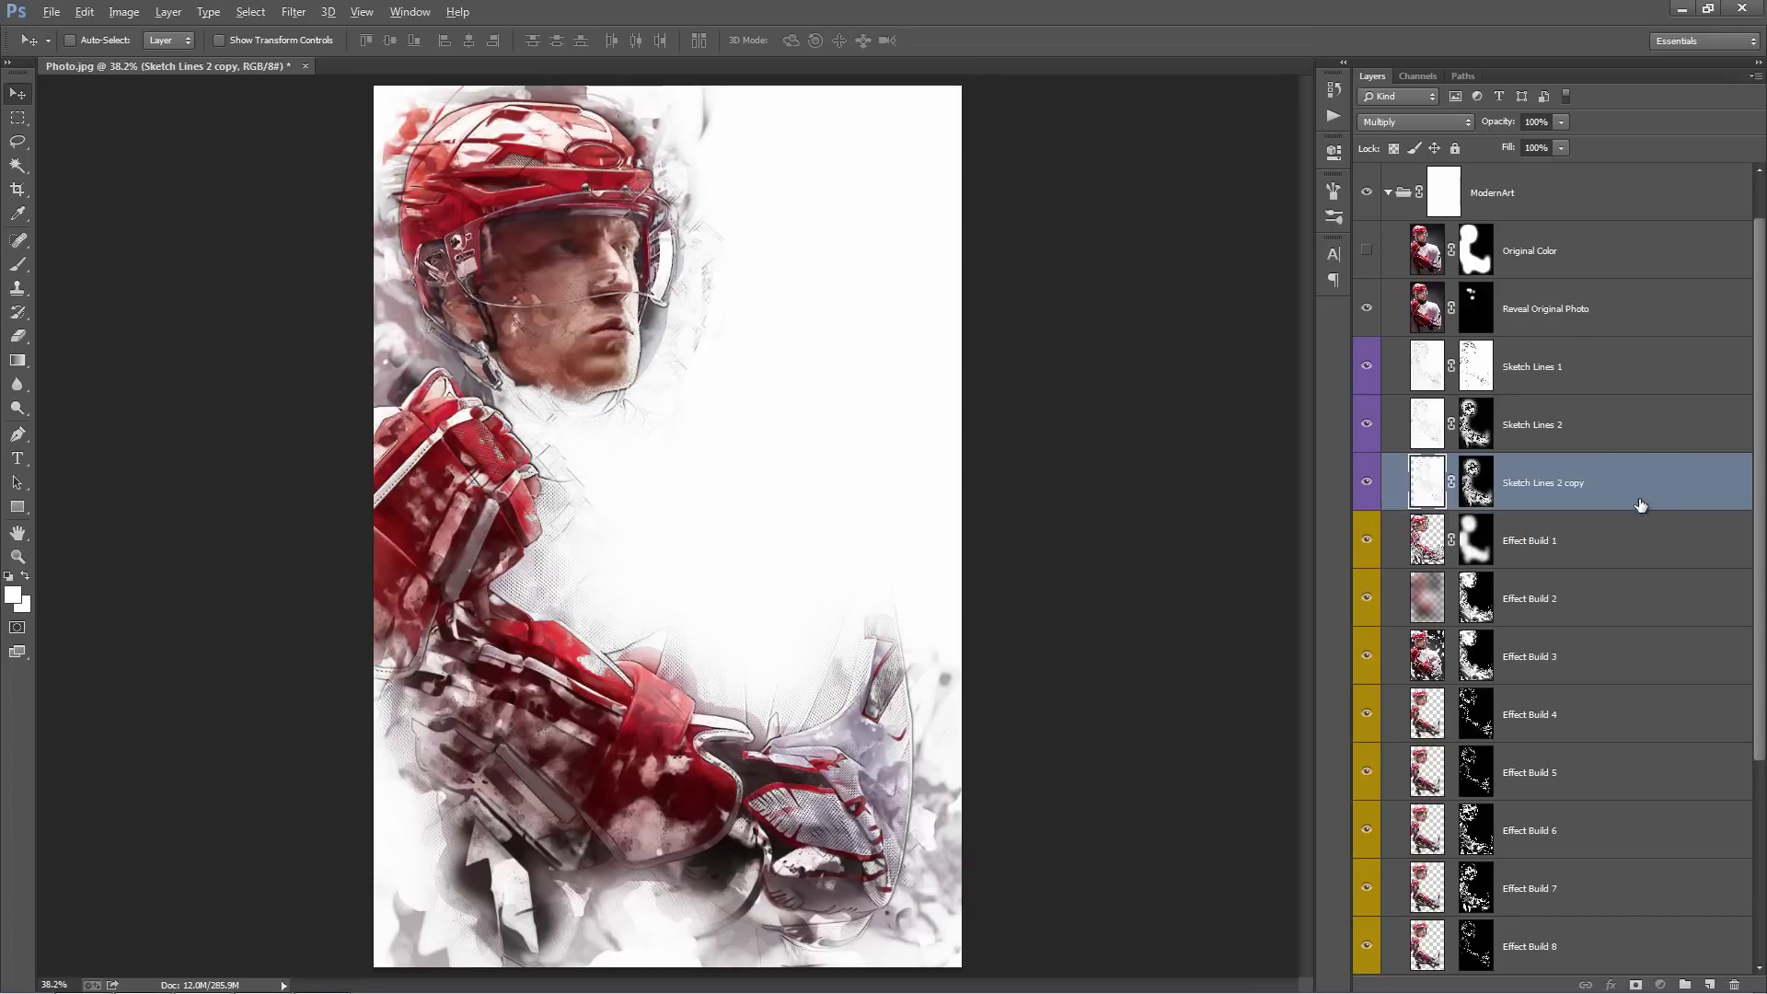
pyautogui.hotkey('ctrl', 'j')
pyautogui.moveTo(914, 478); pyautogui.dragTo(826, 394)
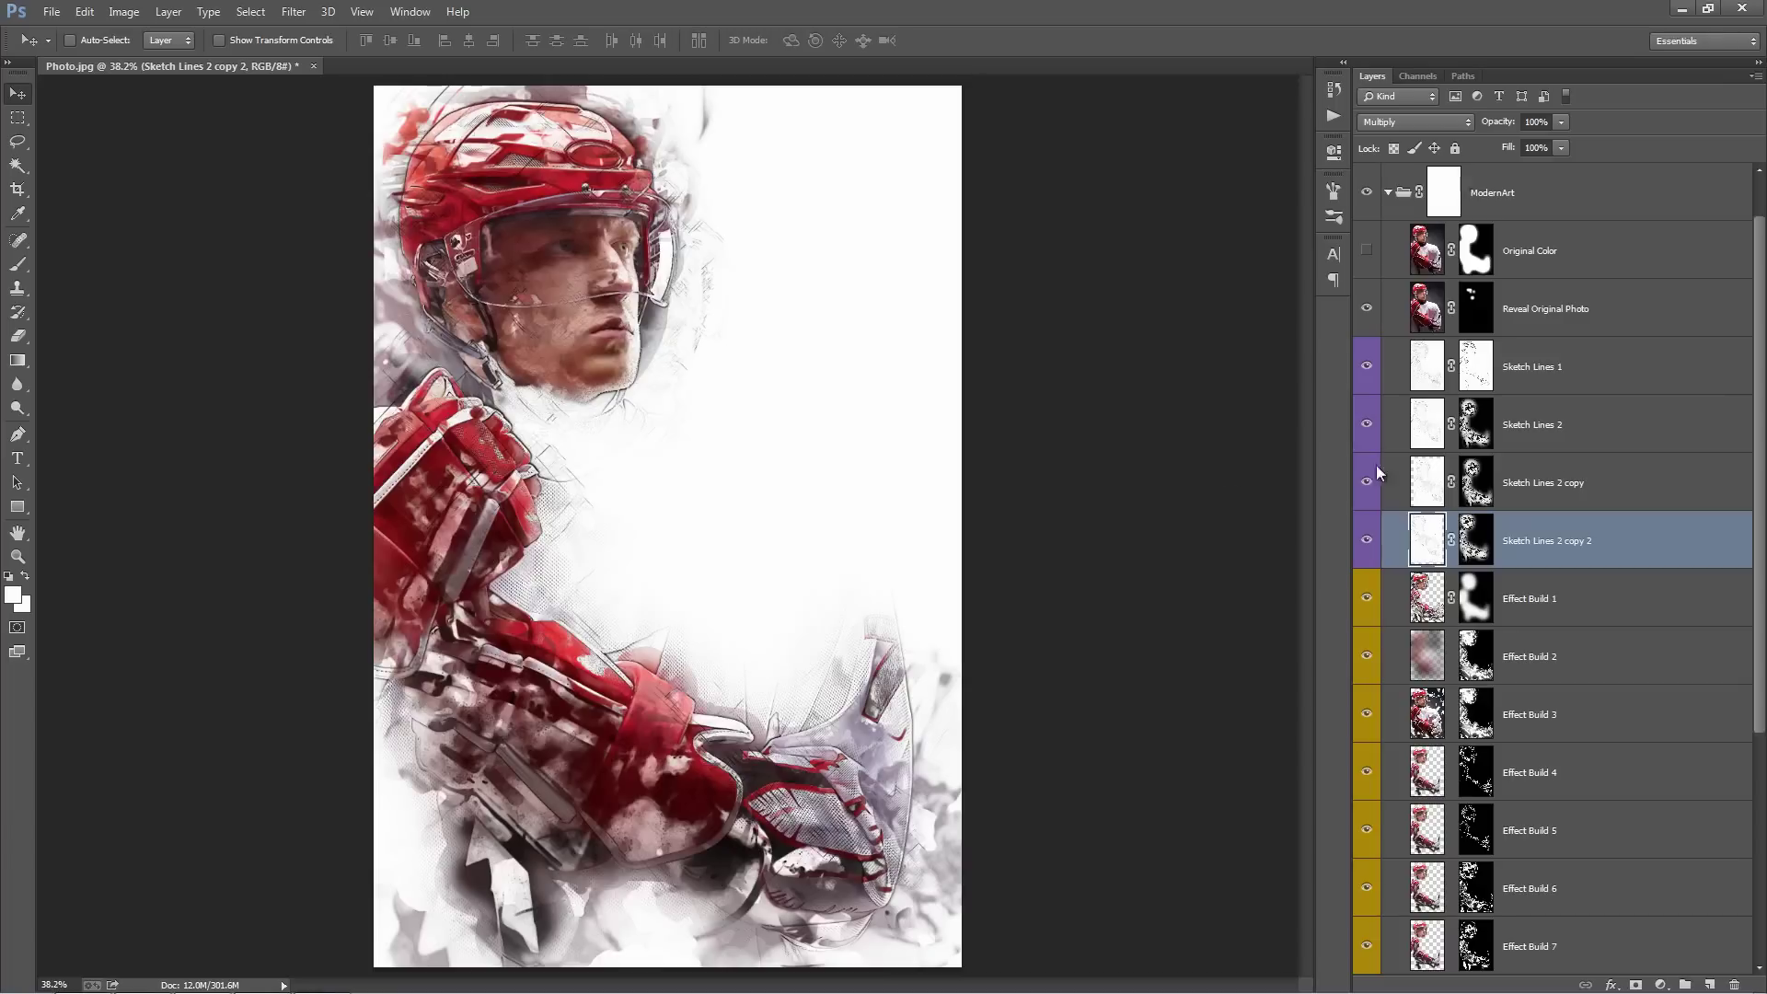
pyautogui.scroll(-5, 1591, 516)
pyautogui.click(1579, 317)
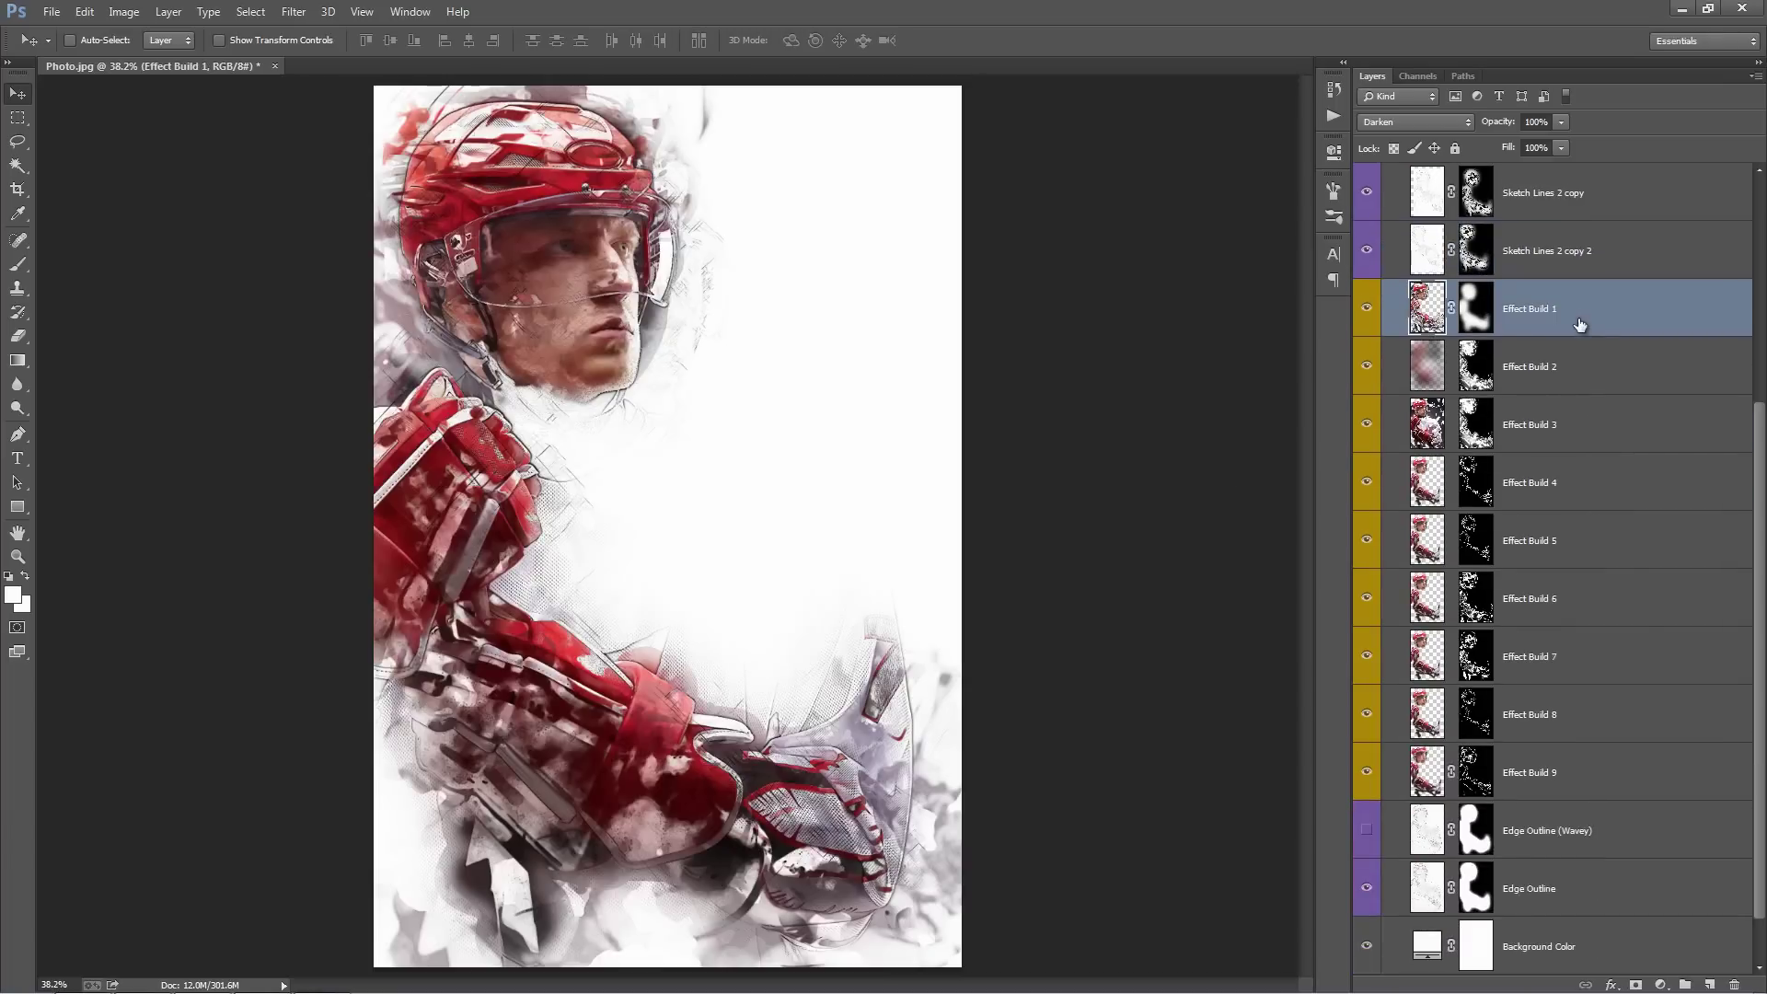
pyautogui.keyDown('shift'); pyautogui.click(1573, 756); pyautogui.keyUp('shift')
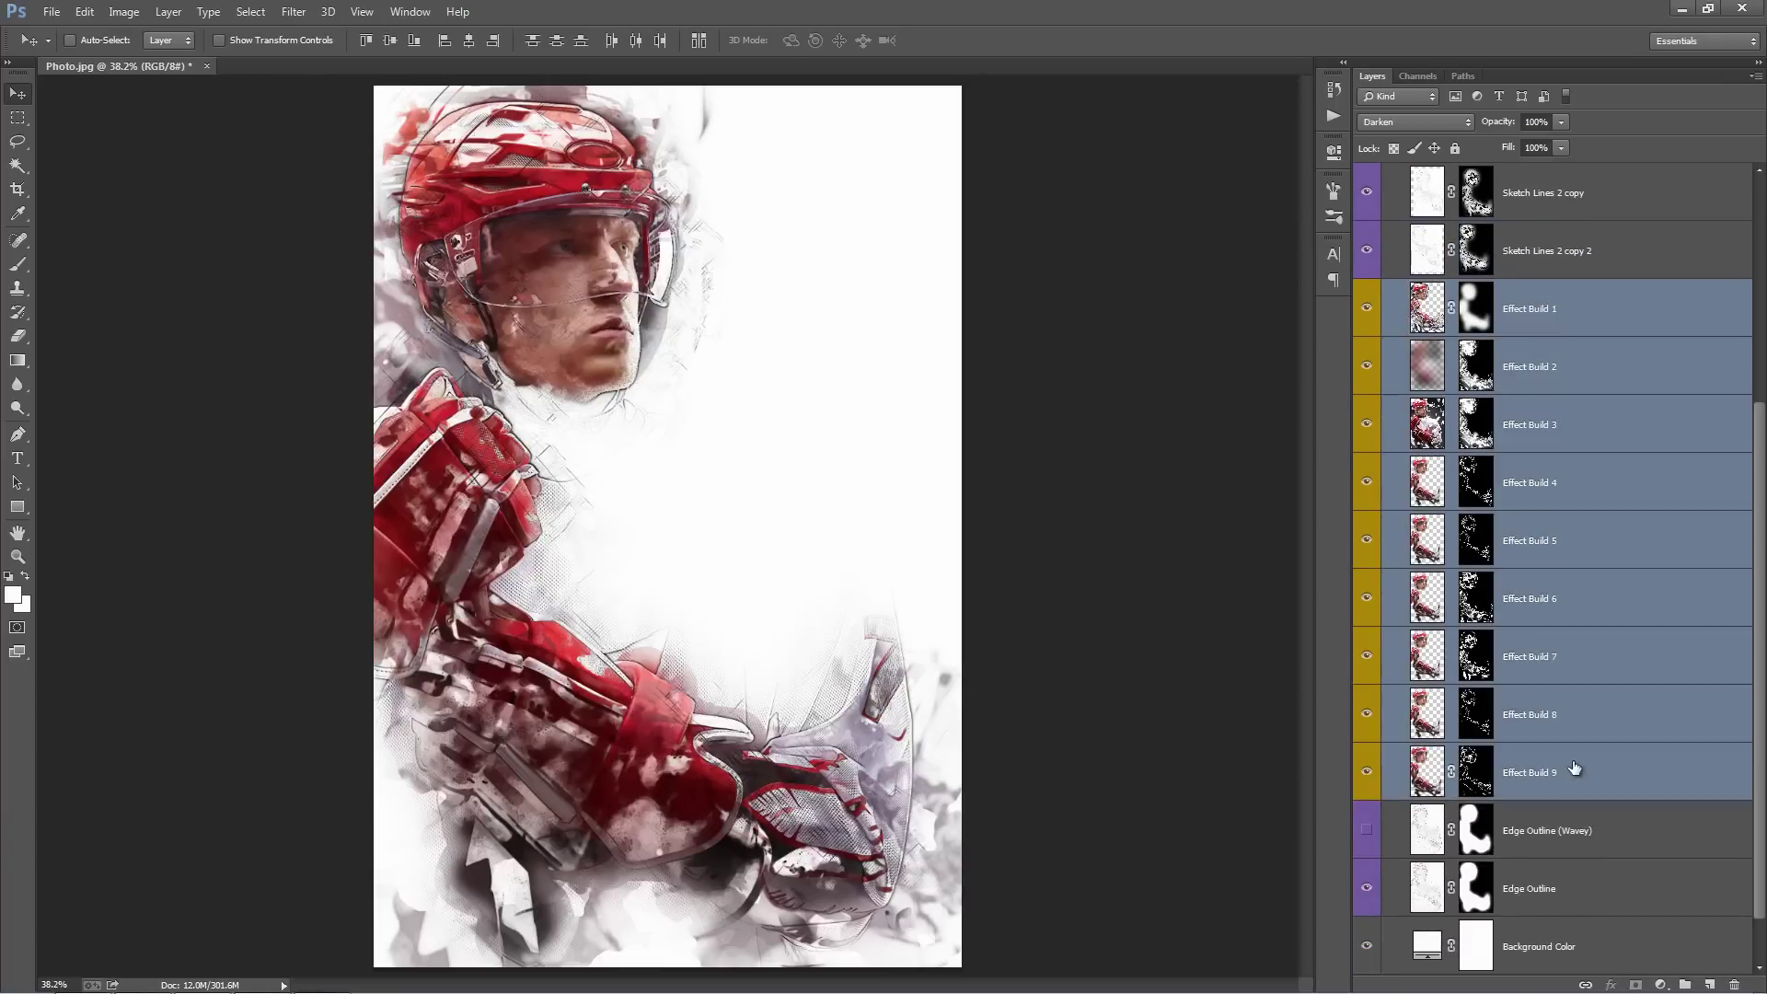
pyautogui.click(1518, 317)
pyautogui.click(1366, 308)
pyautogui.click(1367, 366)
pyautogui.moveTo(1382, 547); pyautogui.dragTo(1367, 777)
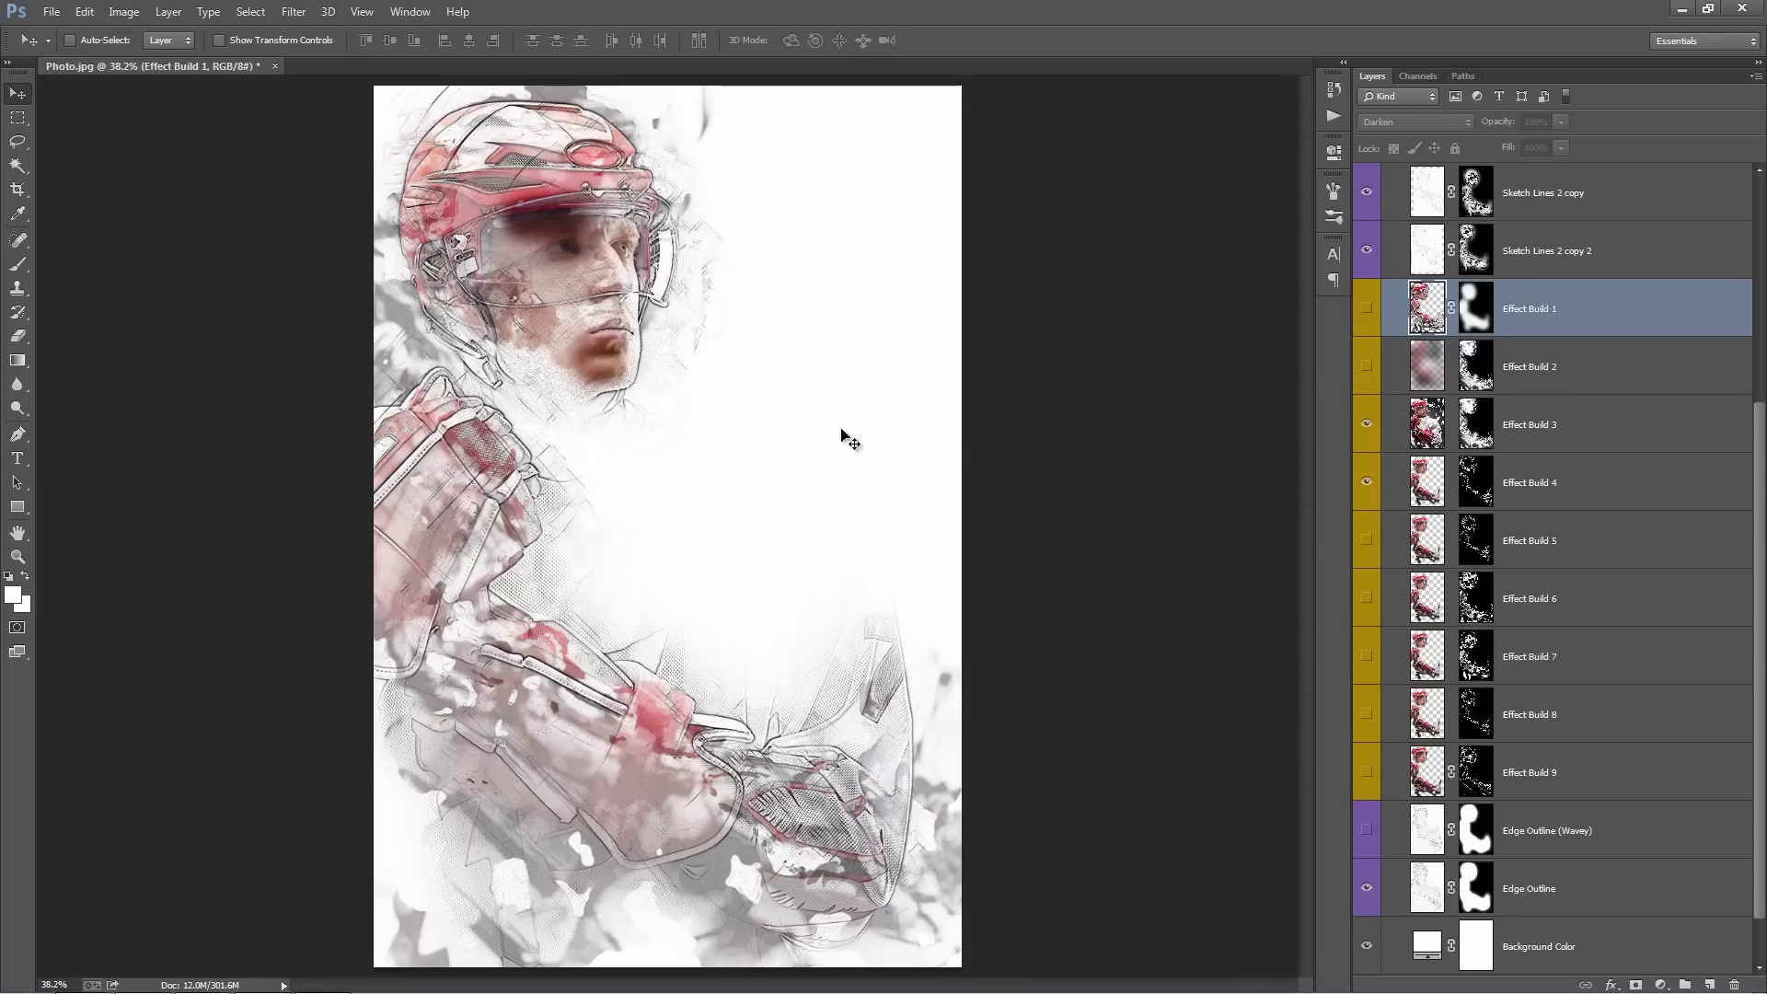
pyautogui.click(1366, 771)
pyautogui.click(1367, 714)
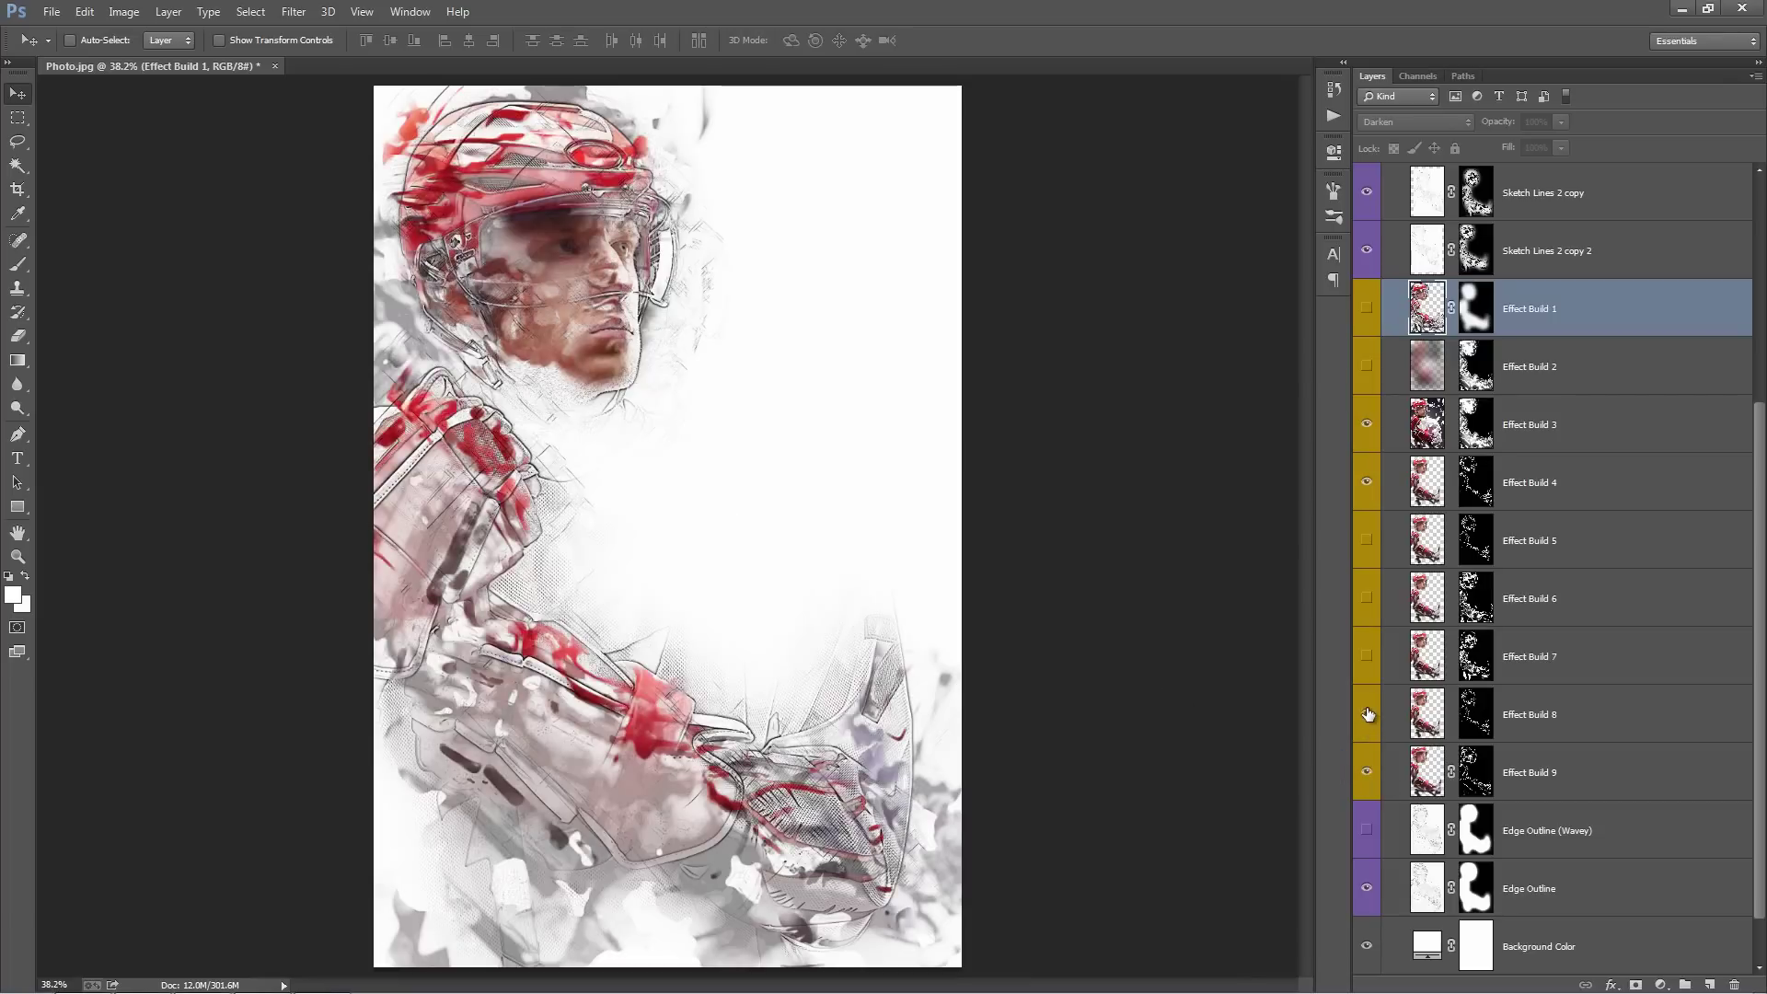
pyautogui.click(1370, 657)
pyautogui.click(1368, 600)
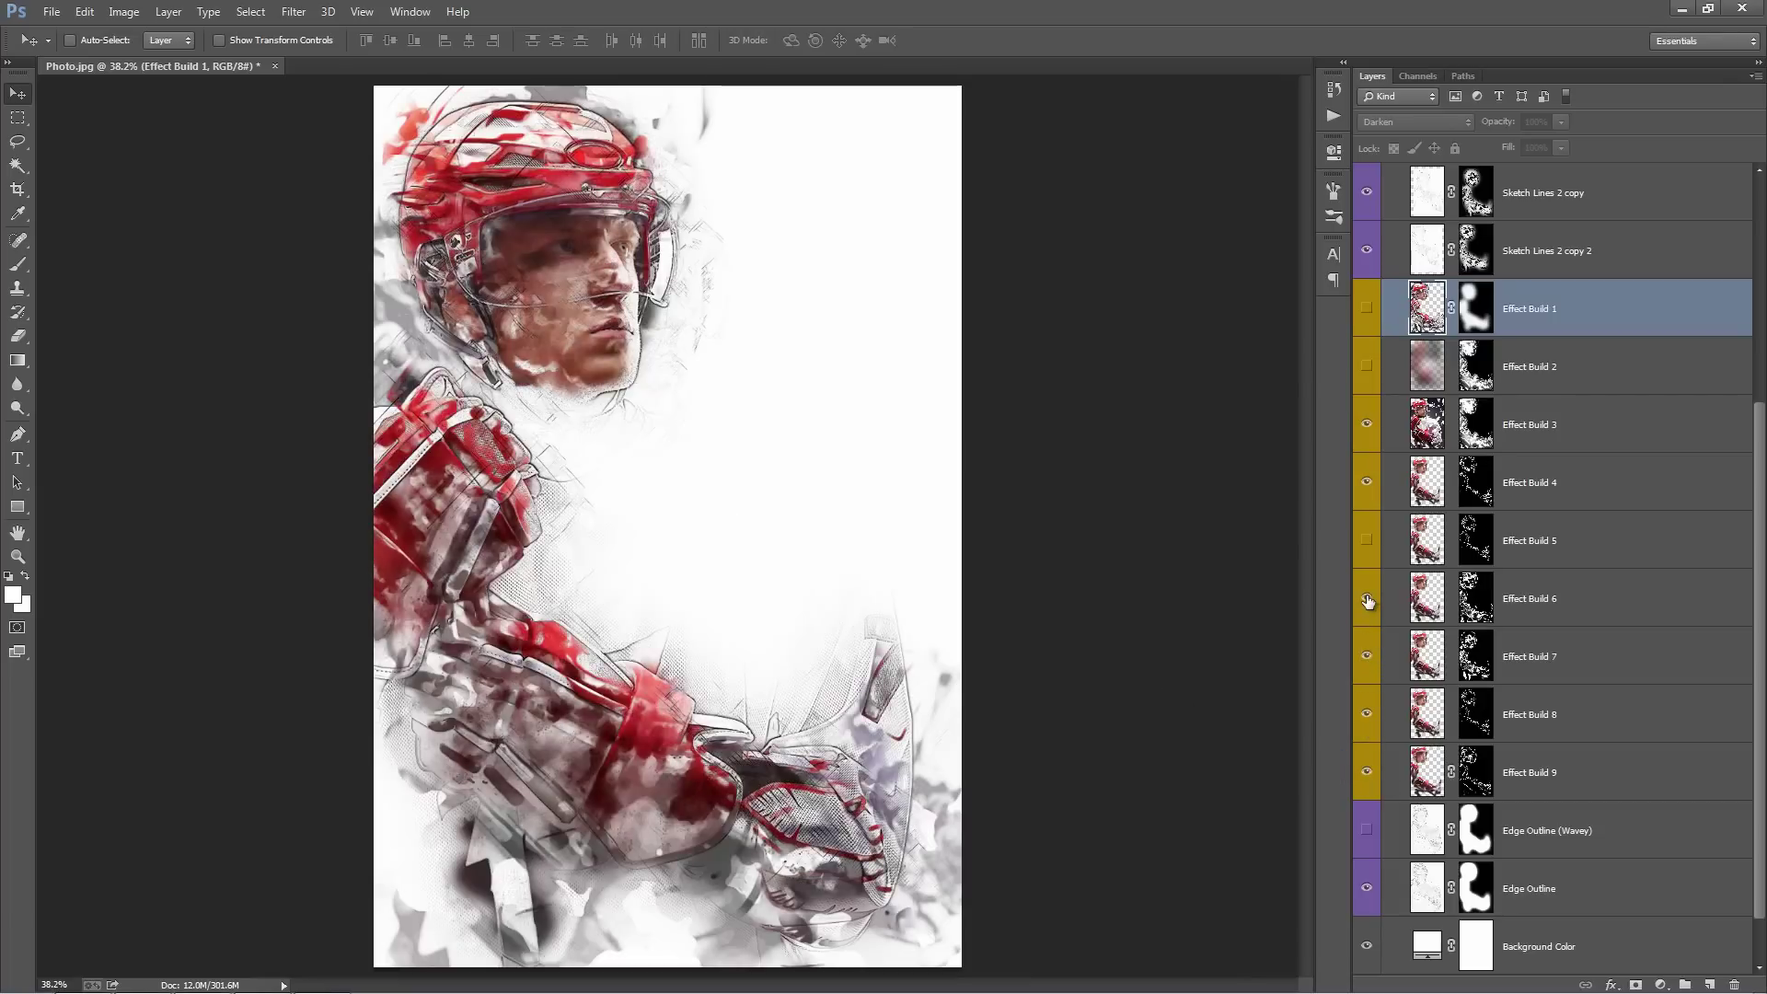
pyautogui.click(1366, 541)
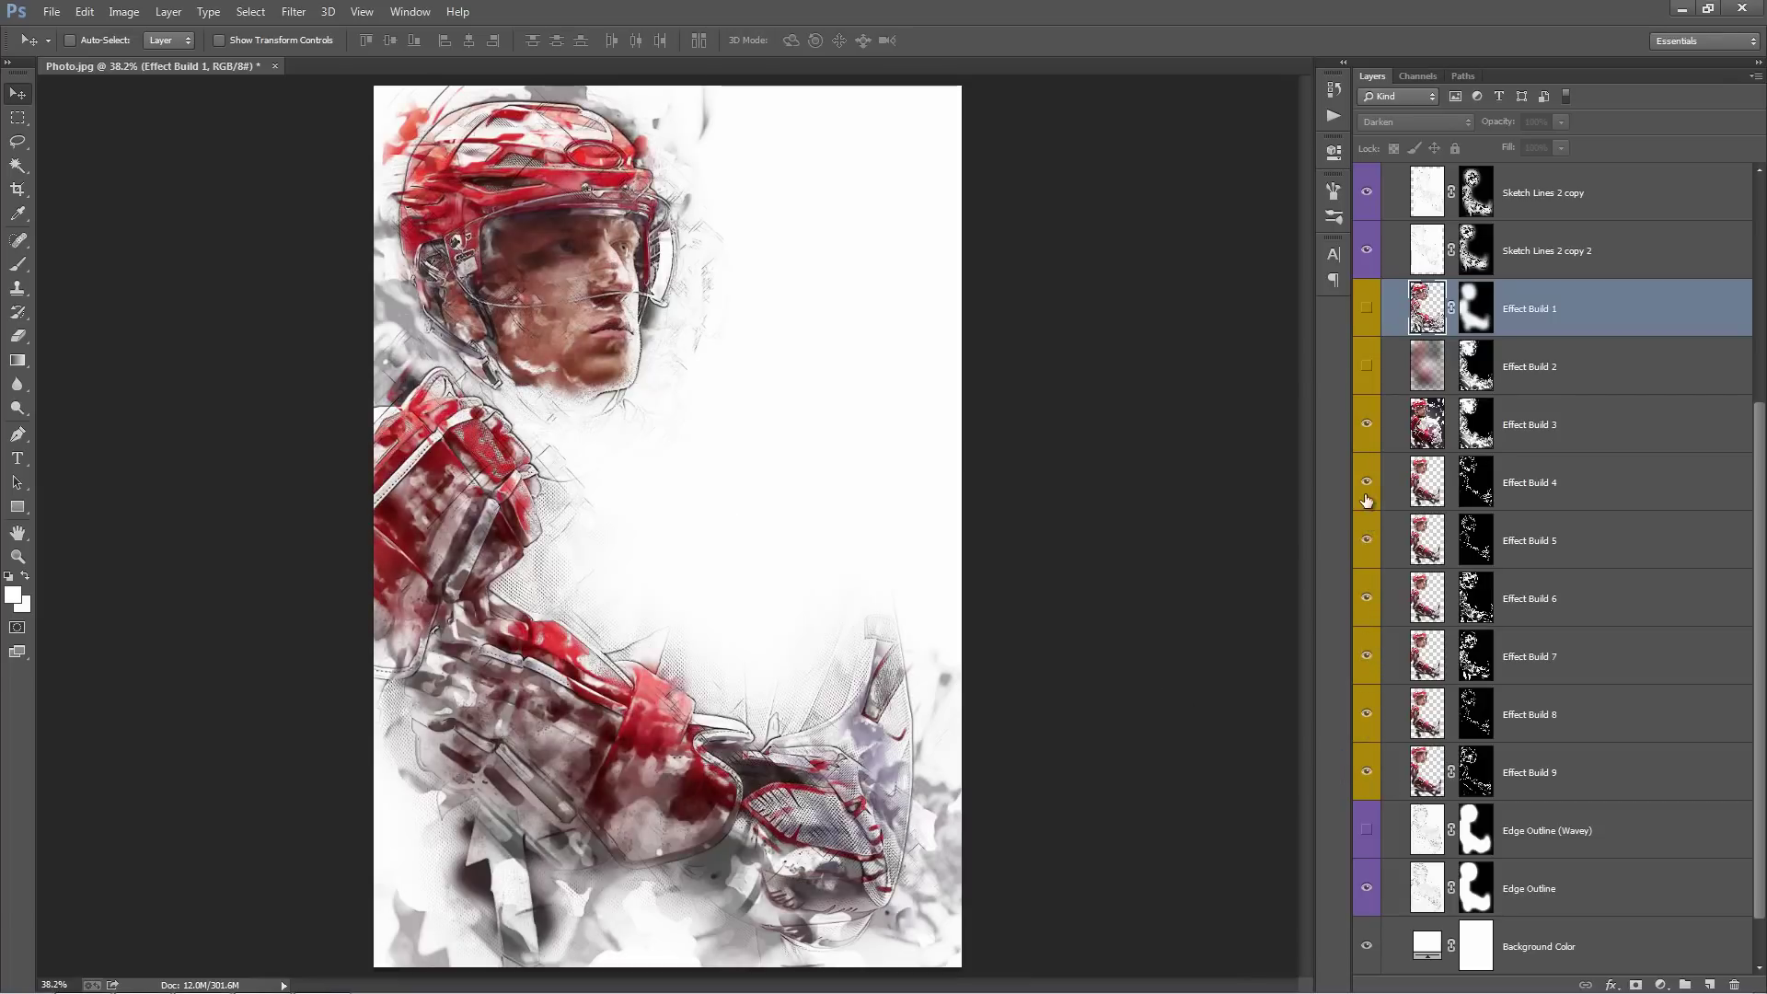
pyautogui.click(1371, 425)
pyautogui.click(1367, 368)
pyautogui.click(1366, 309)
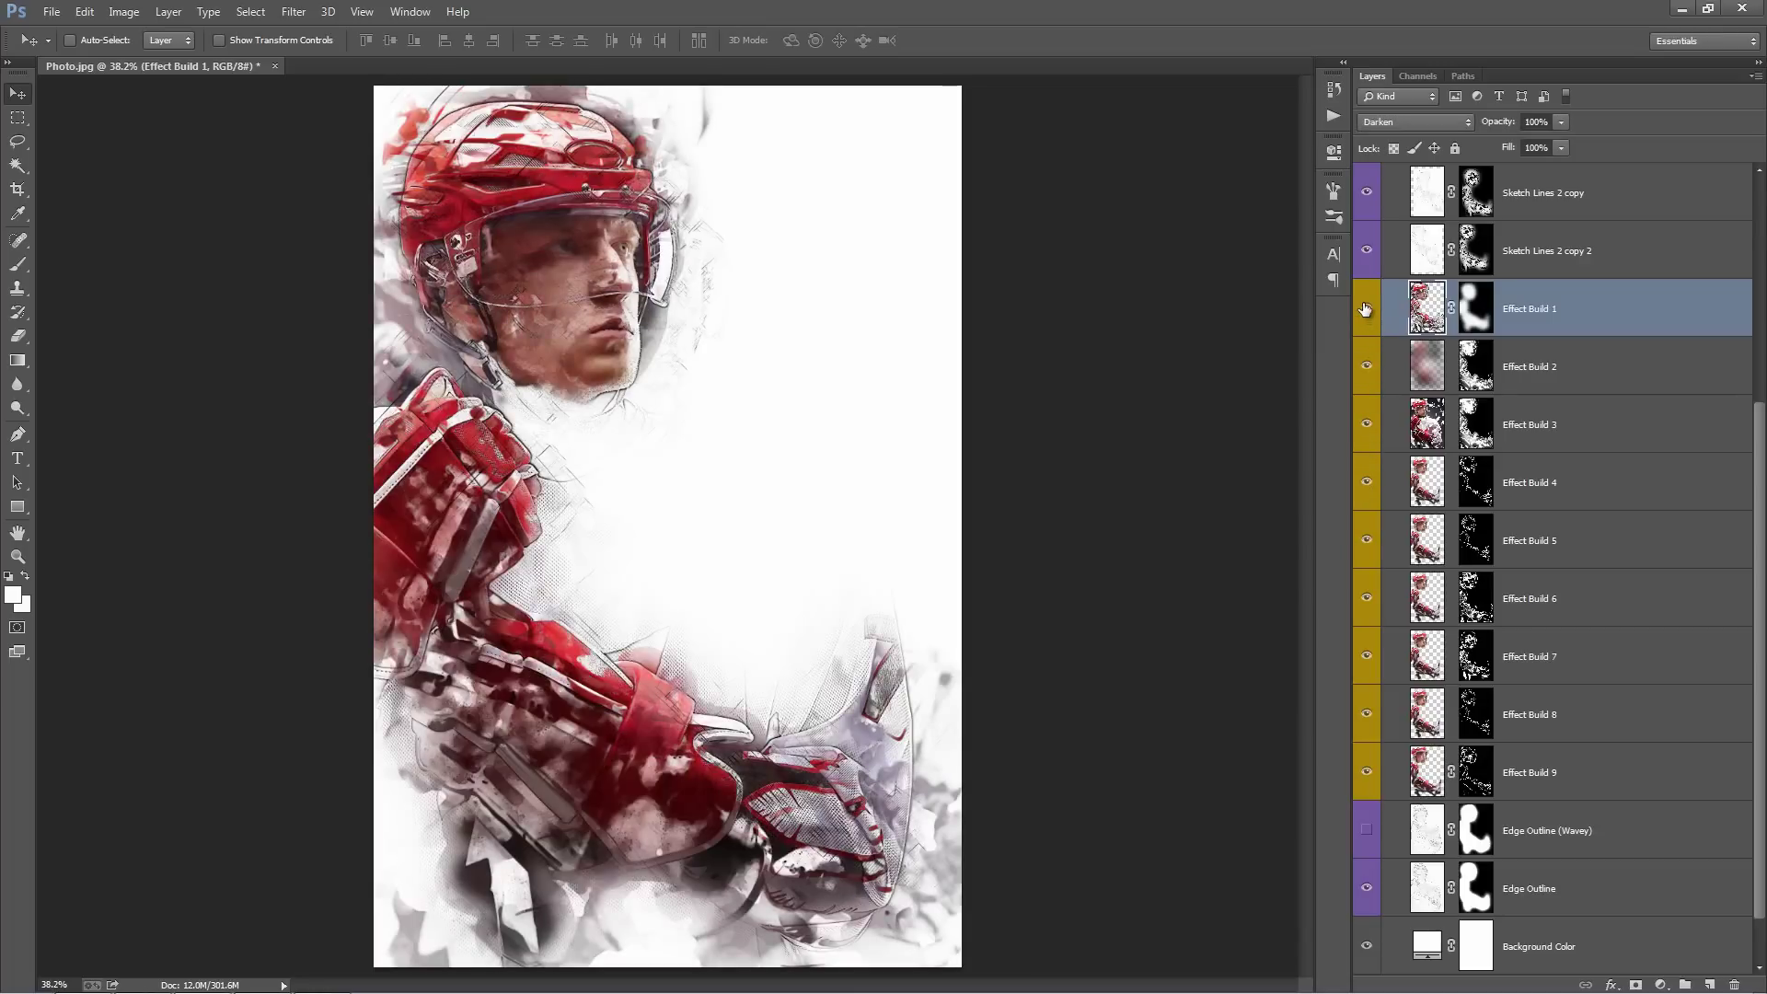
# Try sliding the Edge Outline sketch to the right, then undo the move
pyautogui.click(1573, 413)
pyautogui.scroll(-1, 1616, 651)
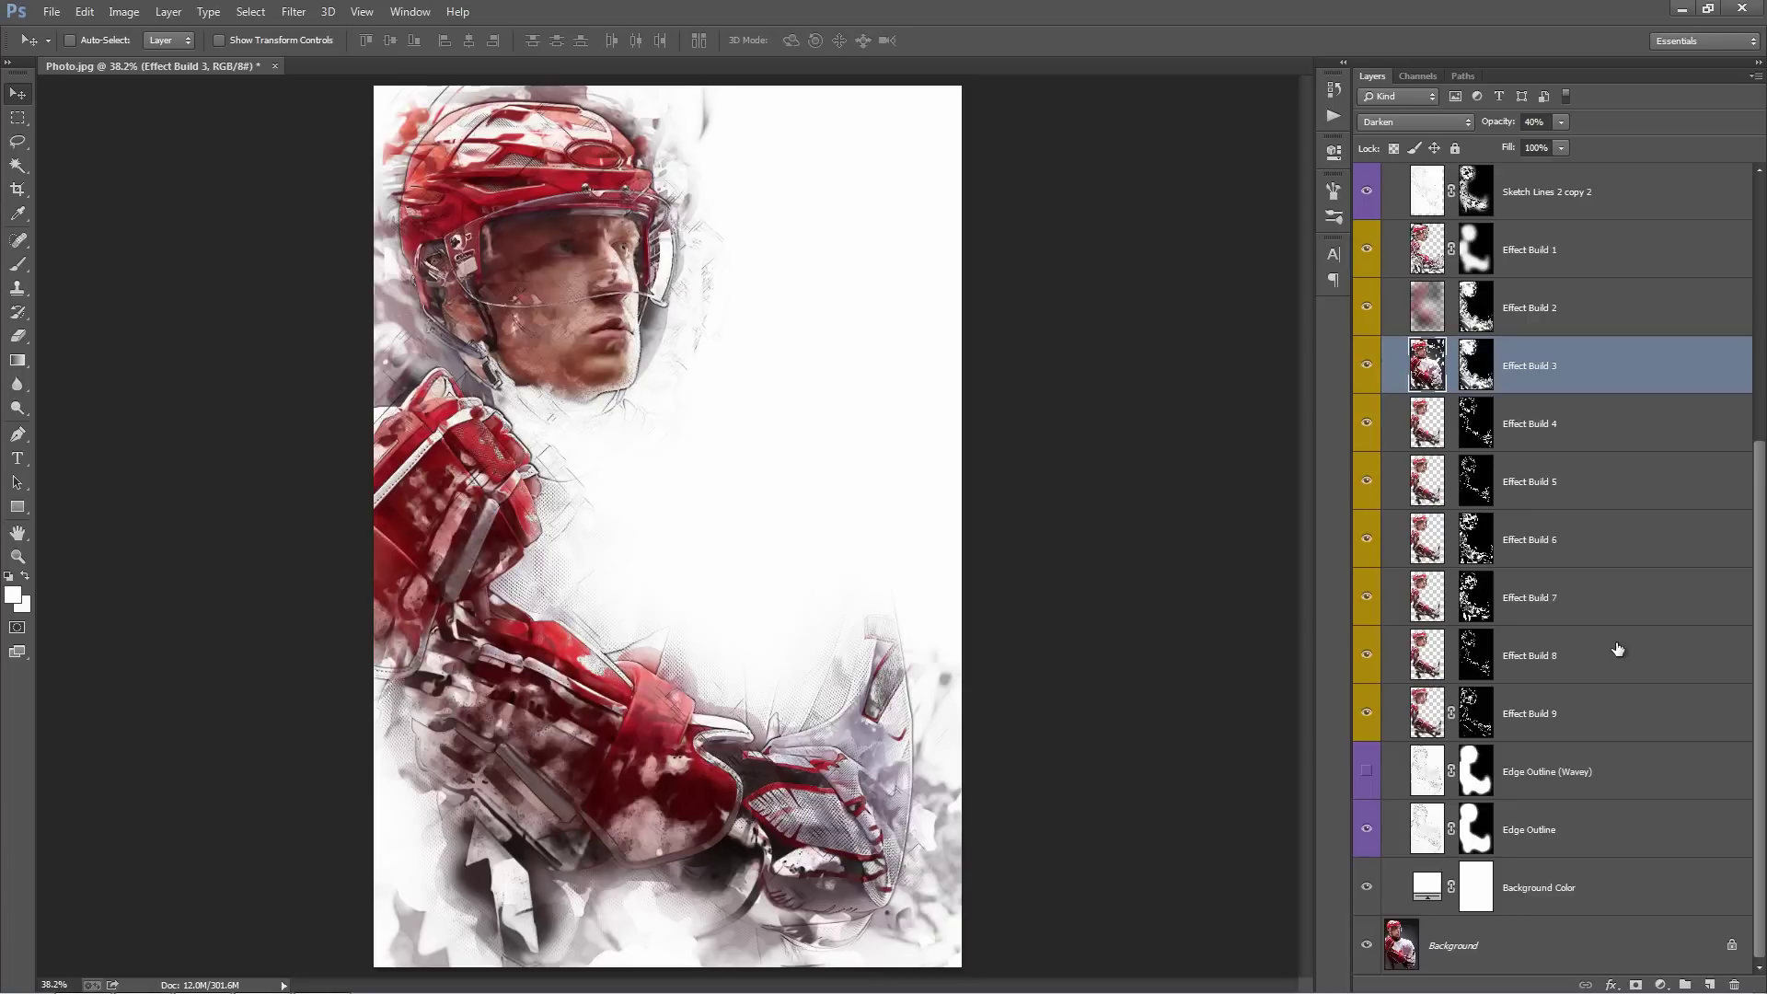
pyautogui.click(1625, 802)
pyautogui.click(1619, 825)
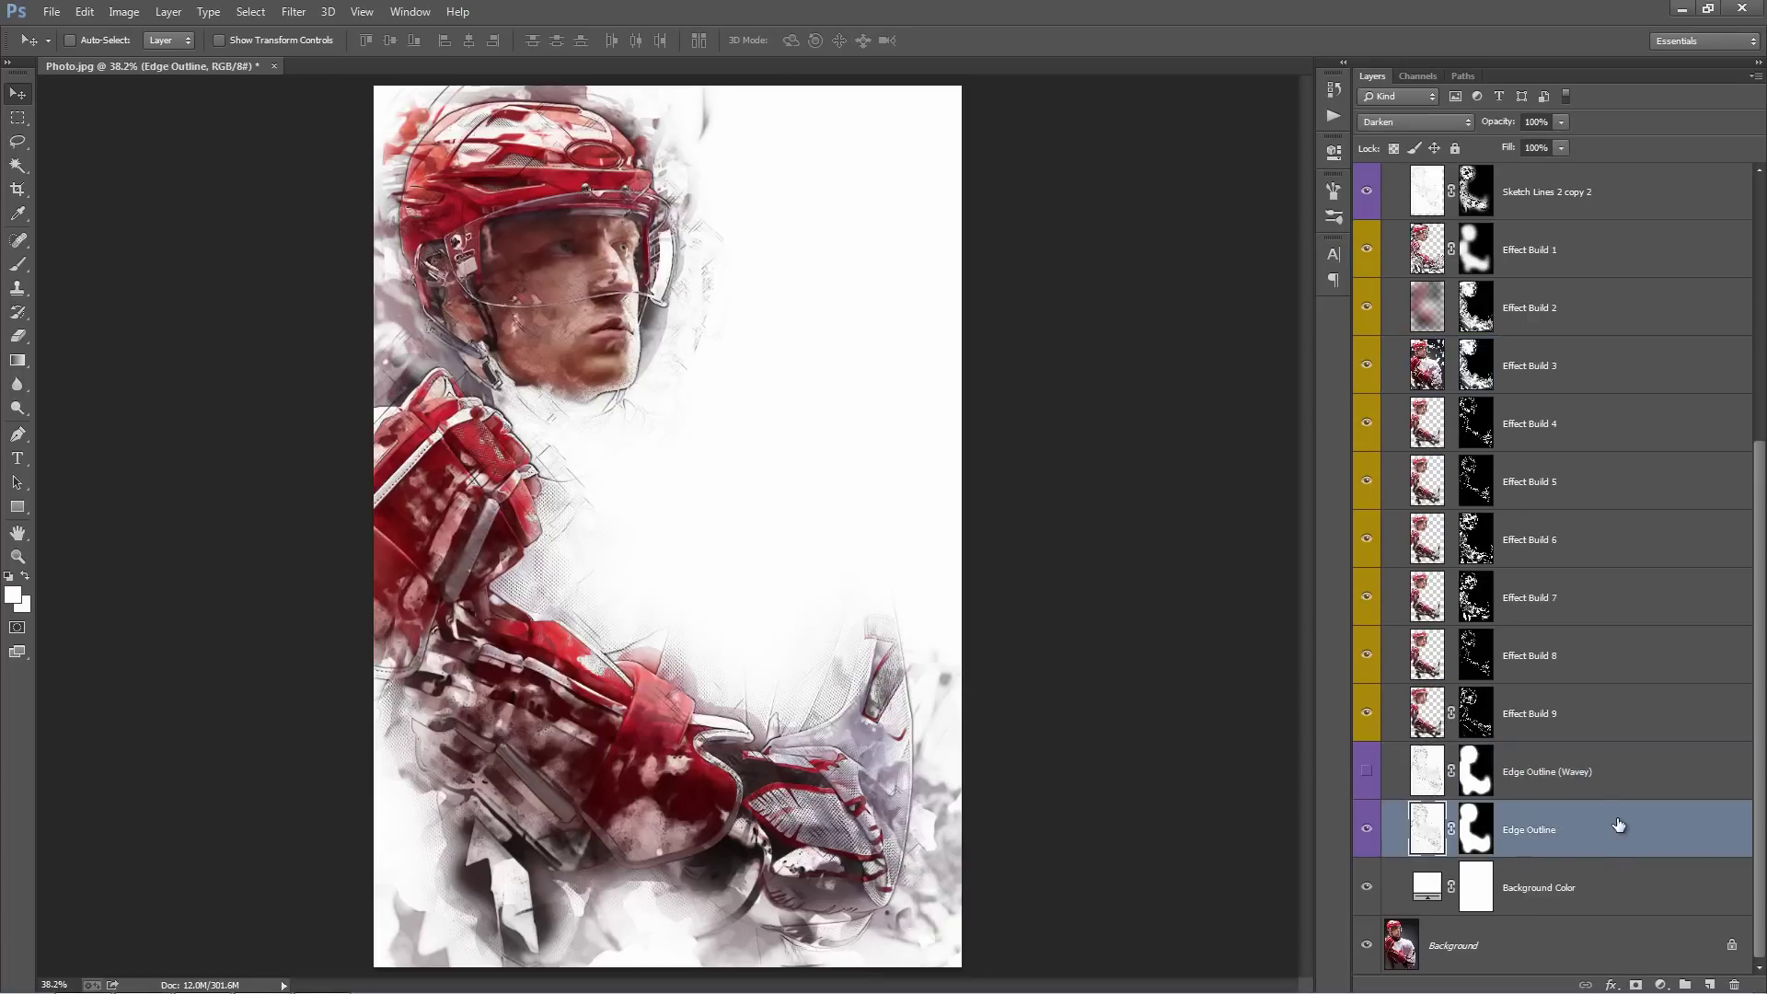
pyautogui.moveTo(643, 383); pyautogui.dragTo(811, 376)
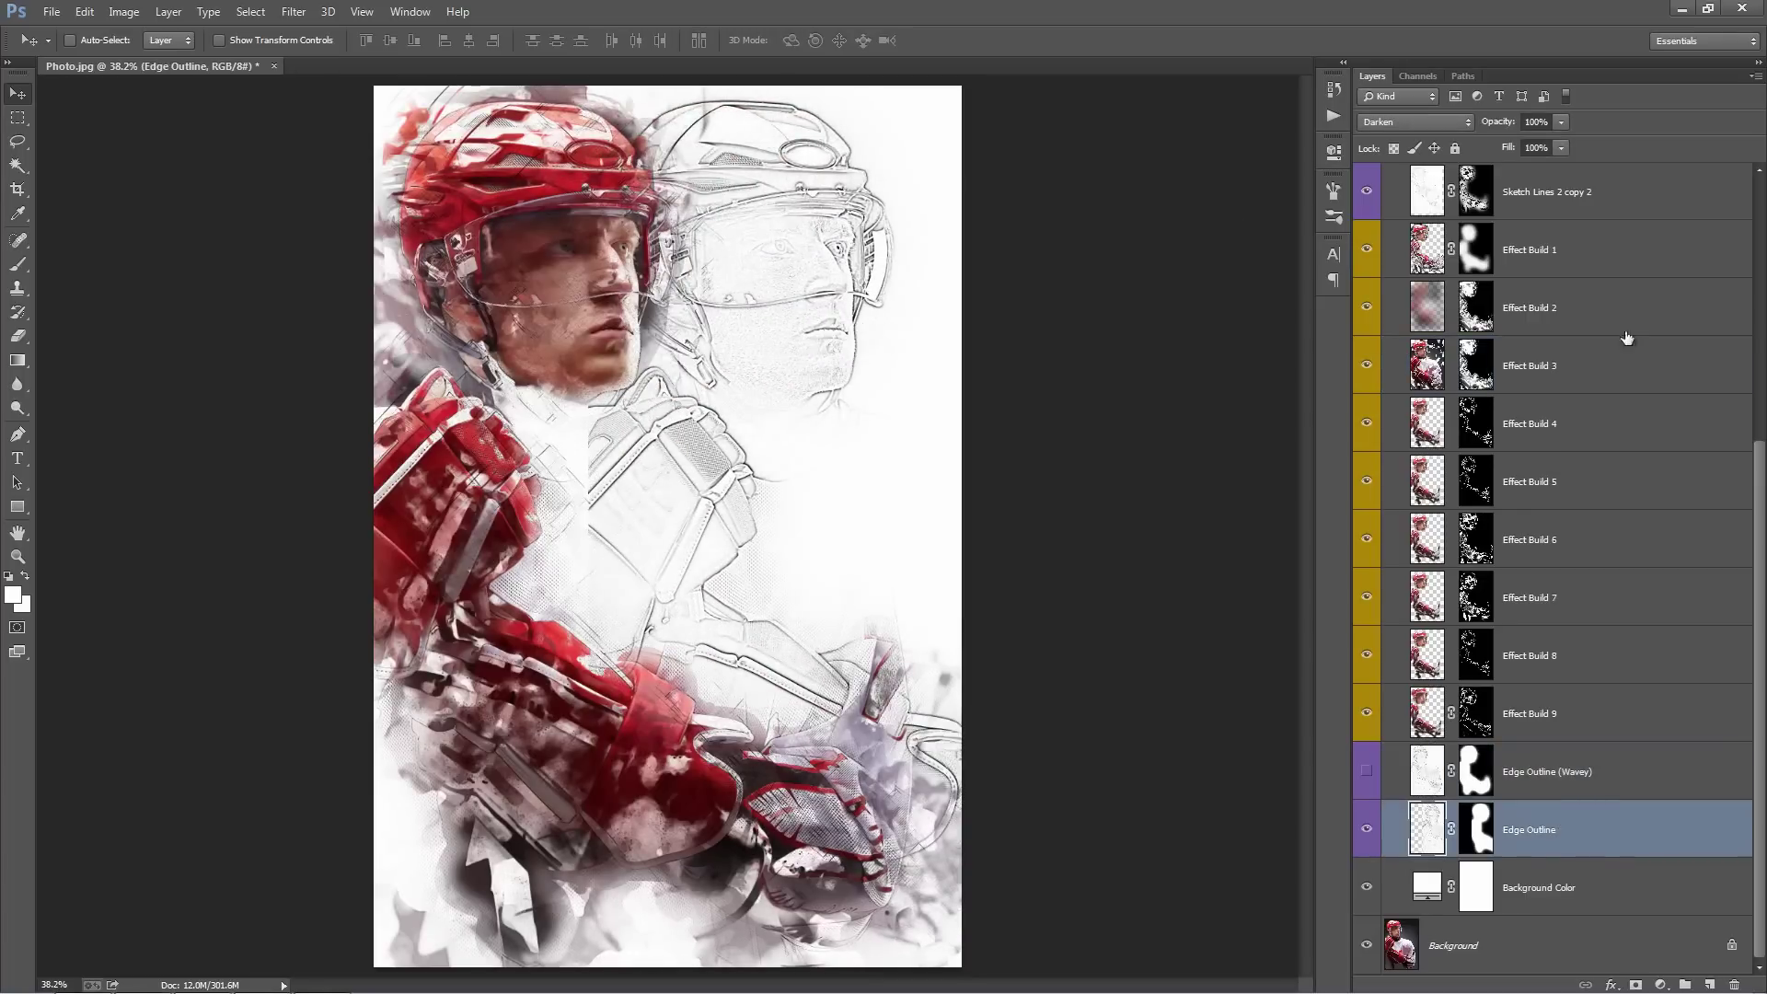
pyautogui.scroll(3, 1620, 335)
pyautogui.scroll(-3, 1564, 561)
pyautogui.hotkey('ctrl', 'z')
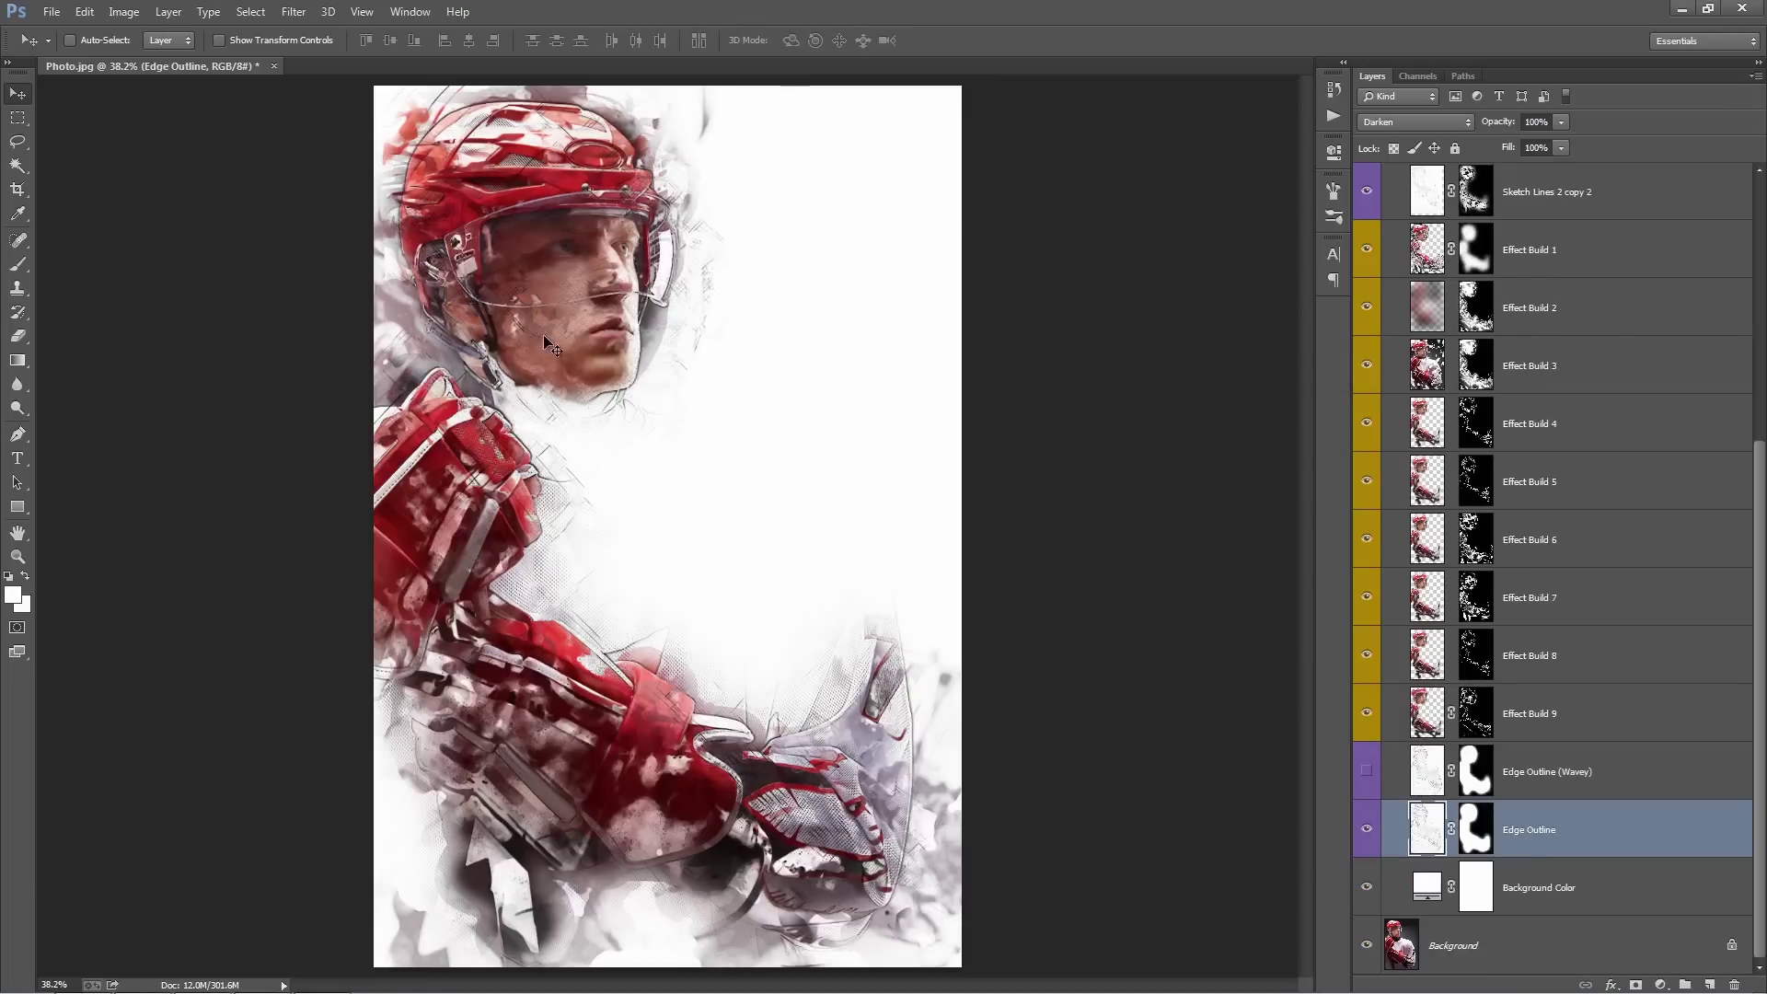
# Turn on Edge Outline (Wavey) and shift its wavy outline right and slightly down
pyautogui.click(1602, 781)
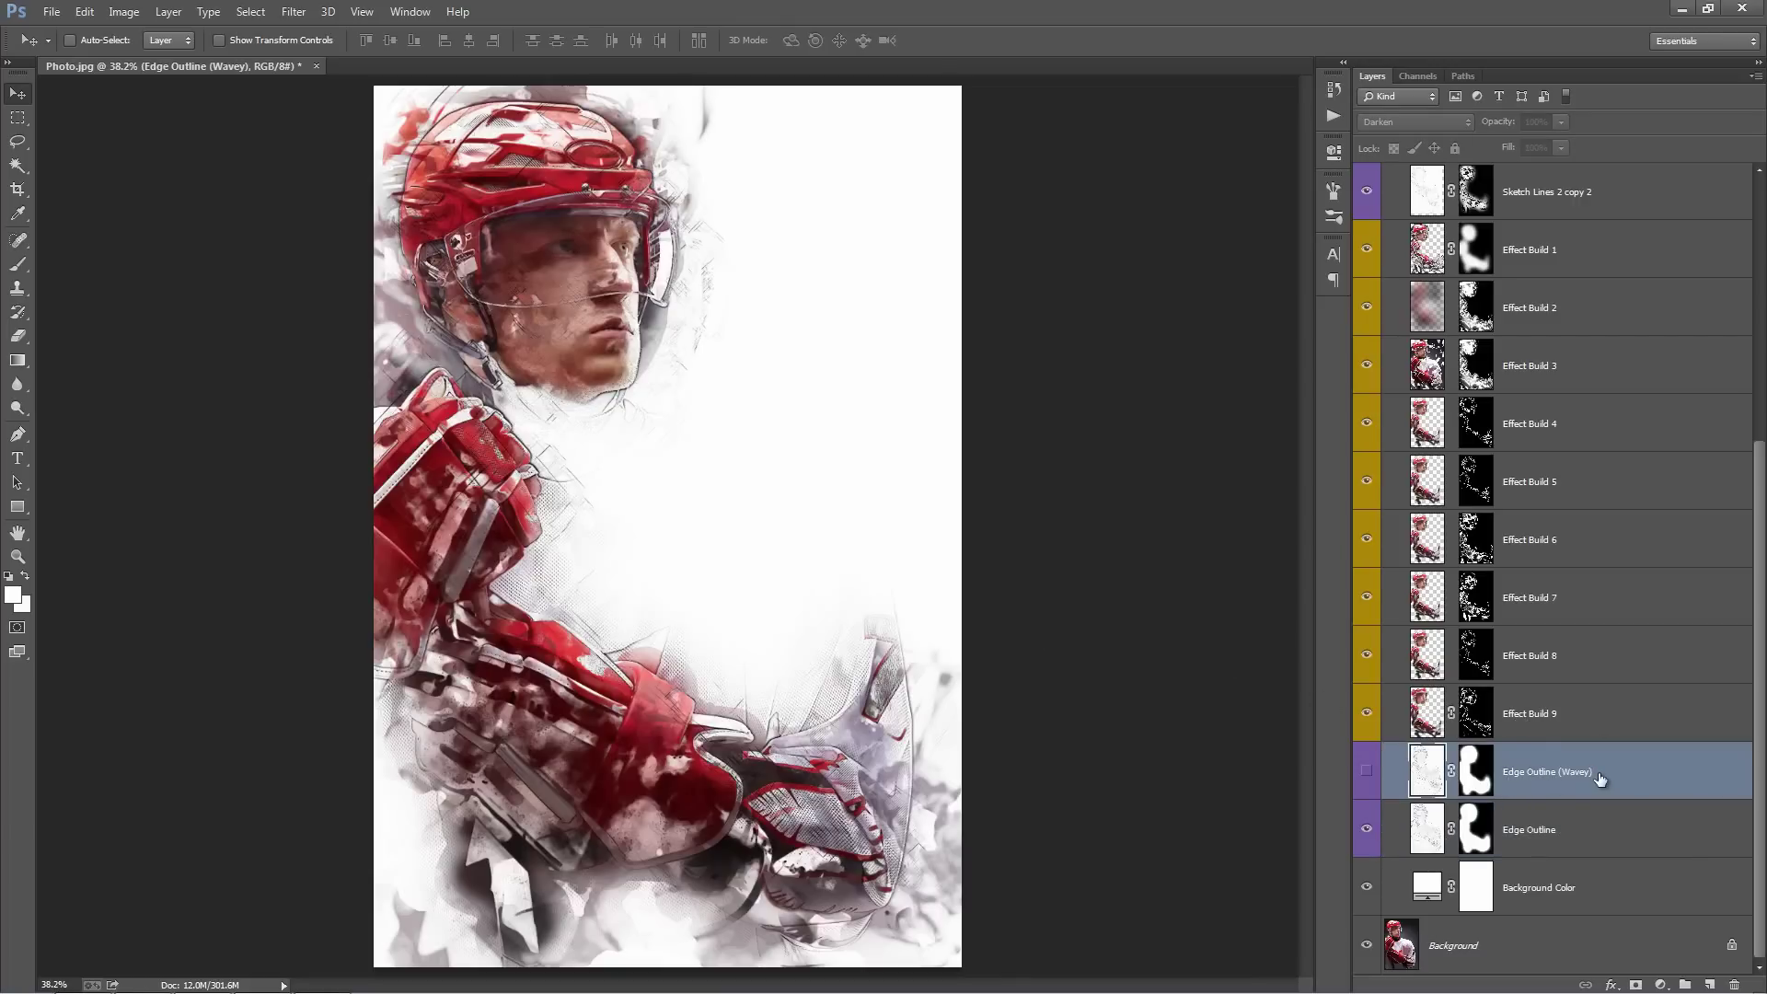
pyautogui.click(1367, 775)
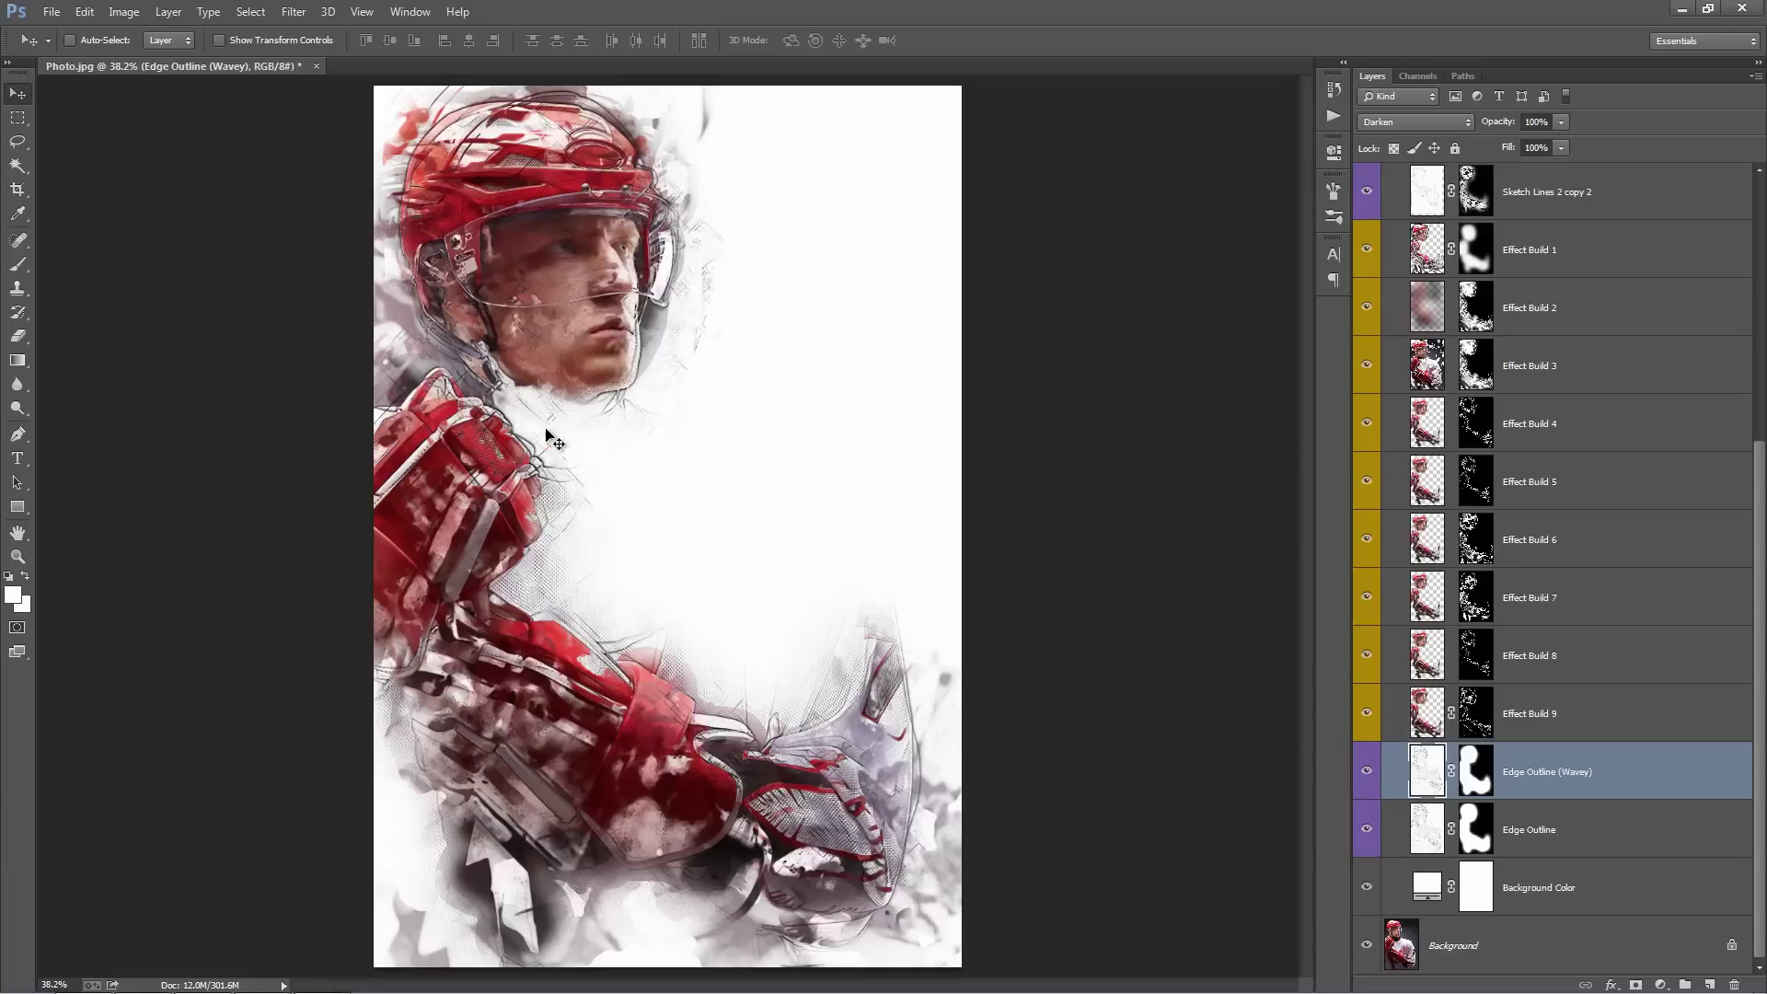
pyautogui.moveTo(614, 404); pyautogui.dragTo(827, 426)
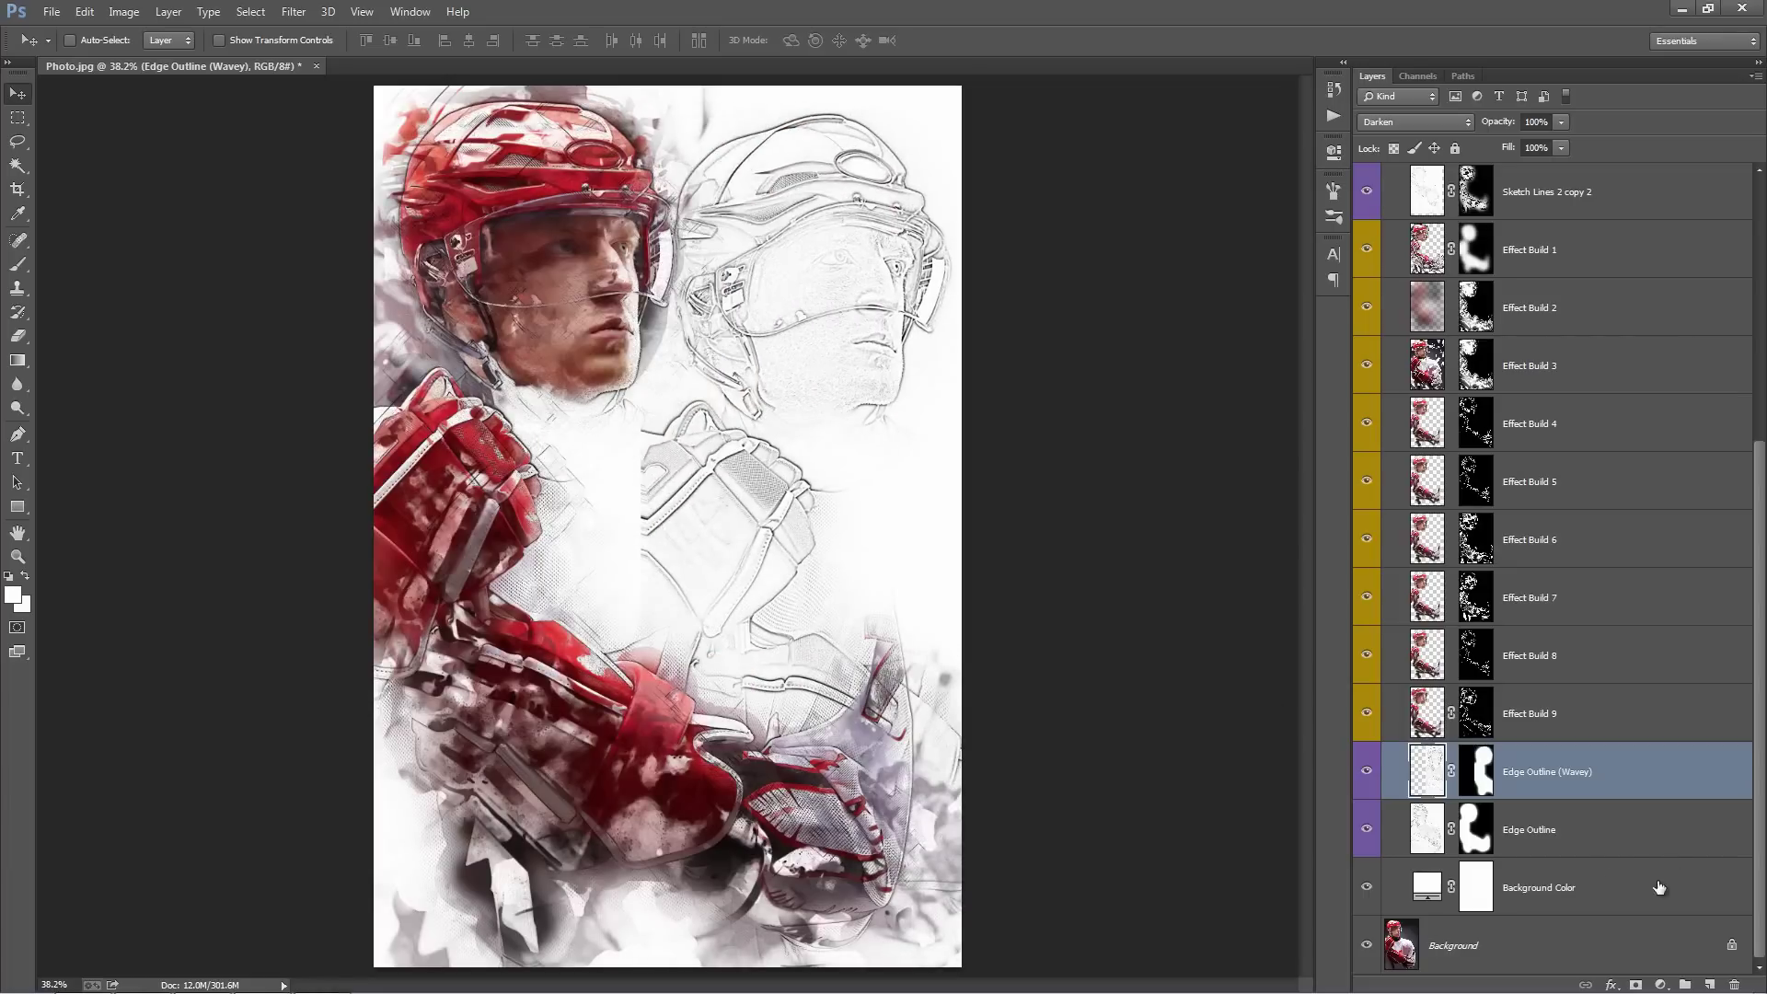
pyautogui.click(1579, 839)
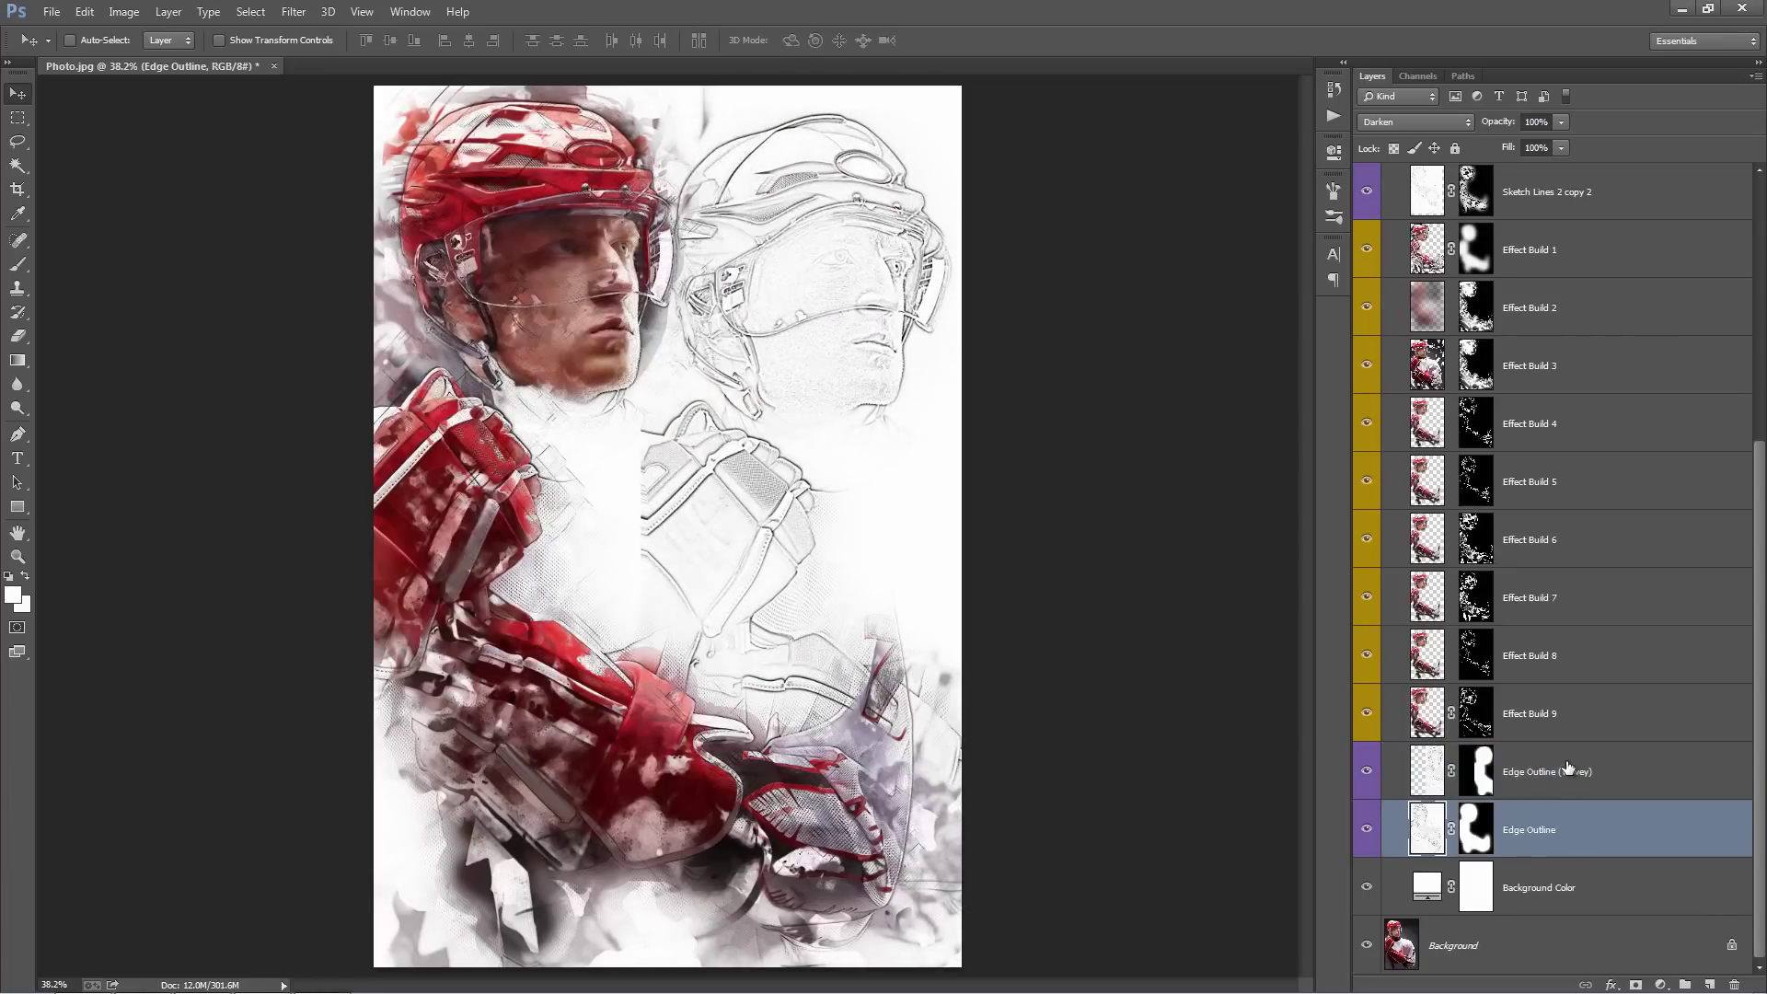
pyautogui.click(1565, 769)
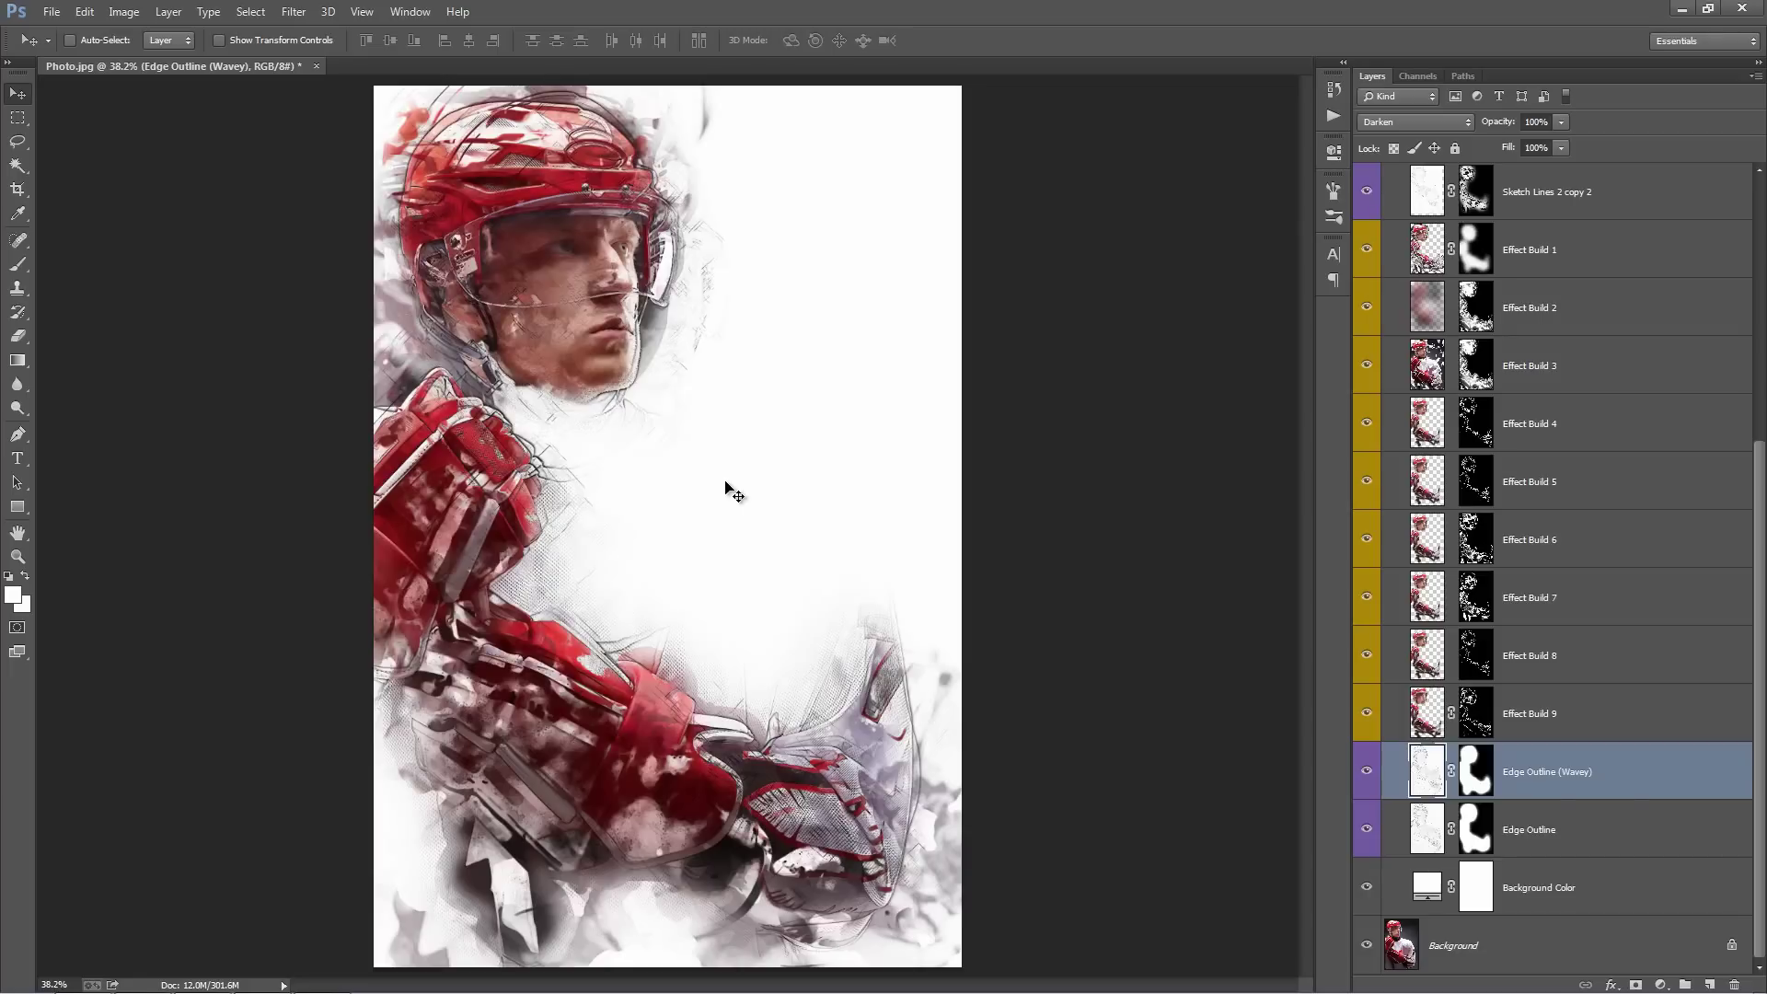
# Fill the Background Color layer with the helmet red, lightened slightly to d83841
pyautogui.click(1573, 907)
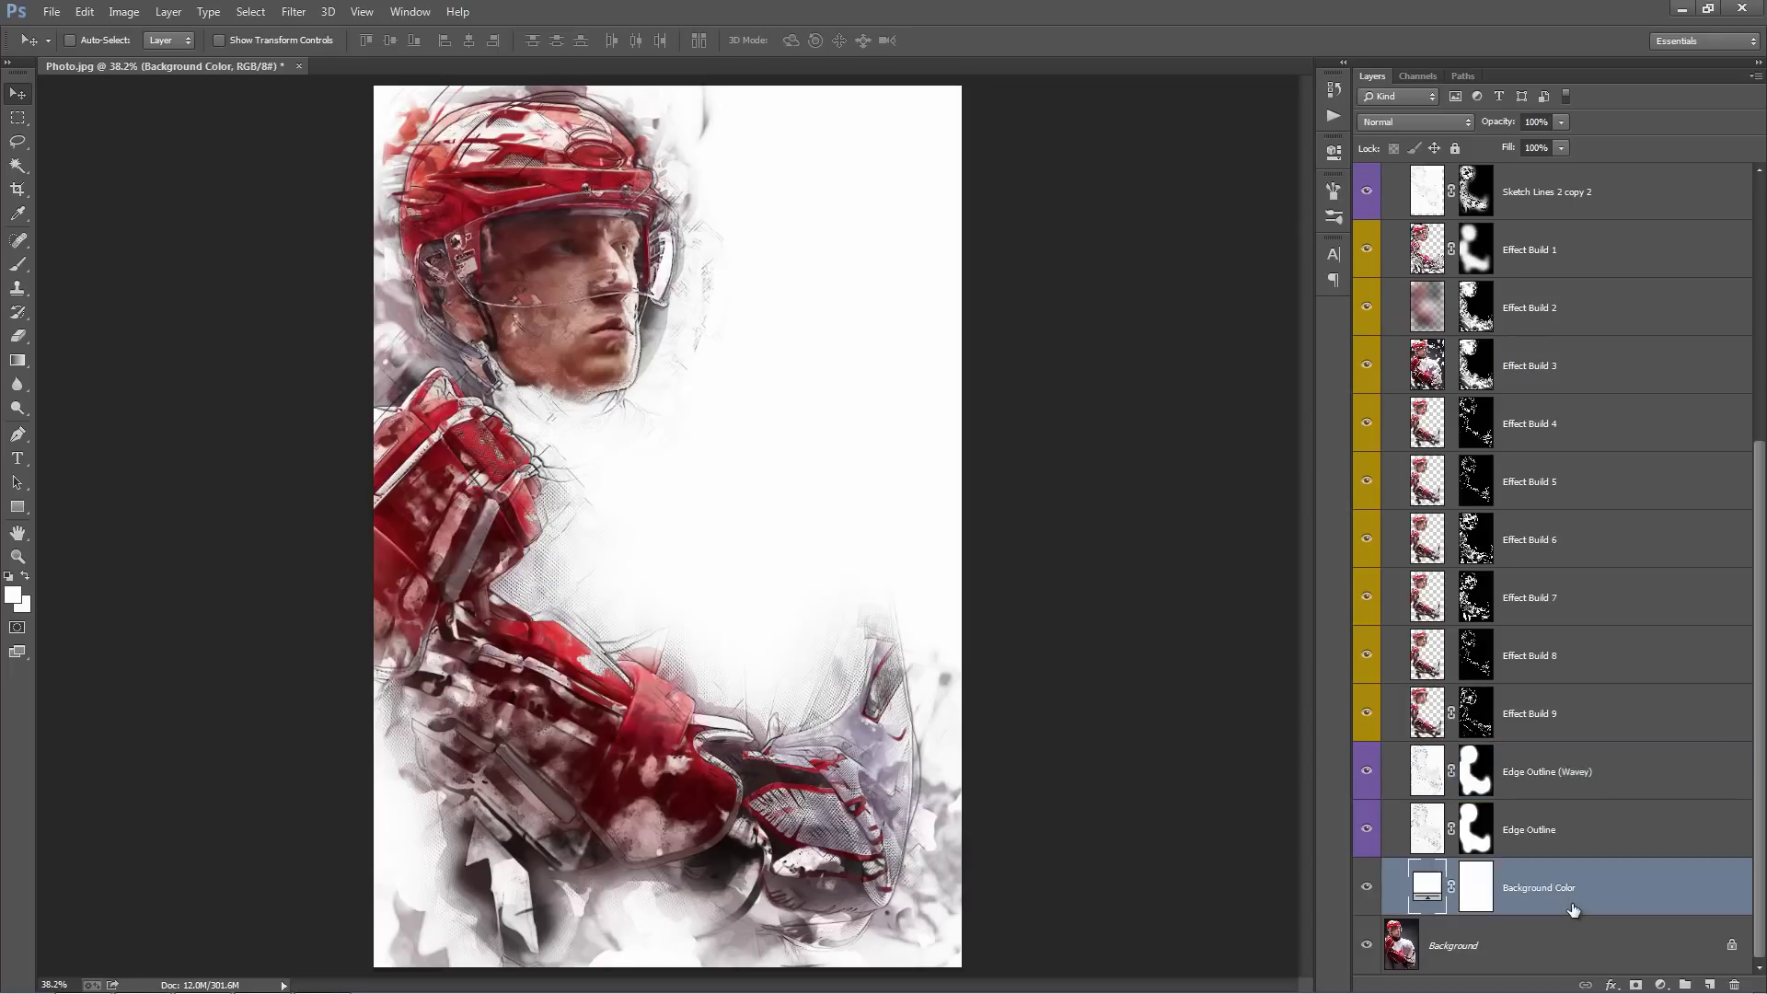
pyautogui.doubleClick(1439, 887)
pyautogui.click(564, 164)
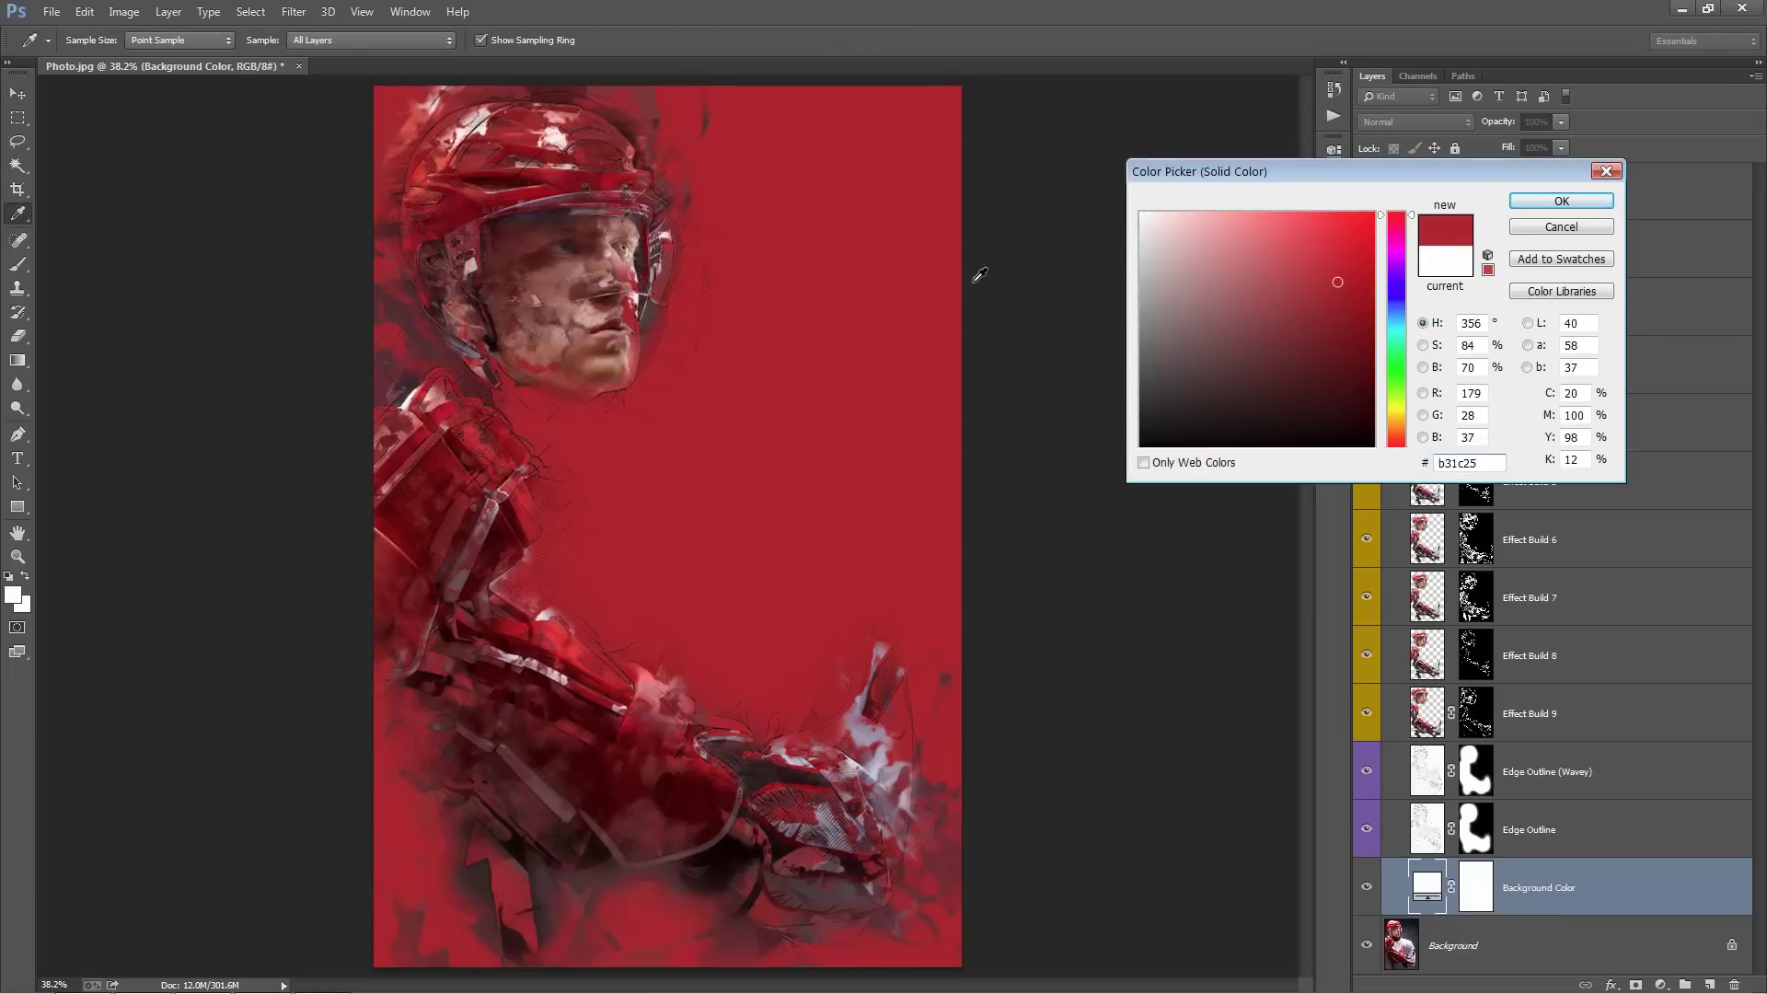
pyautogui.moveTo(1331, 279); pyautogui.dragTo(1314, 247)
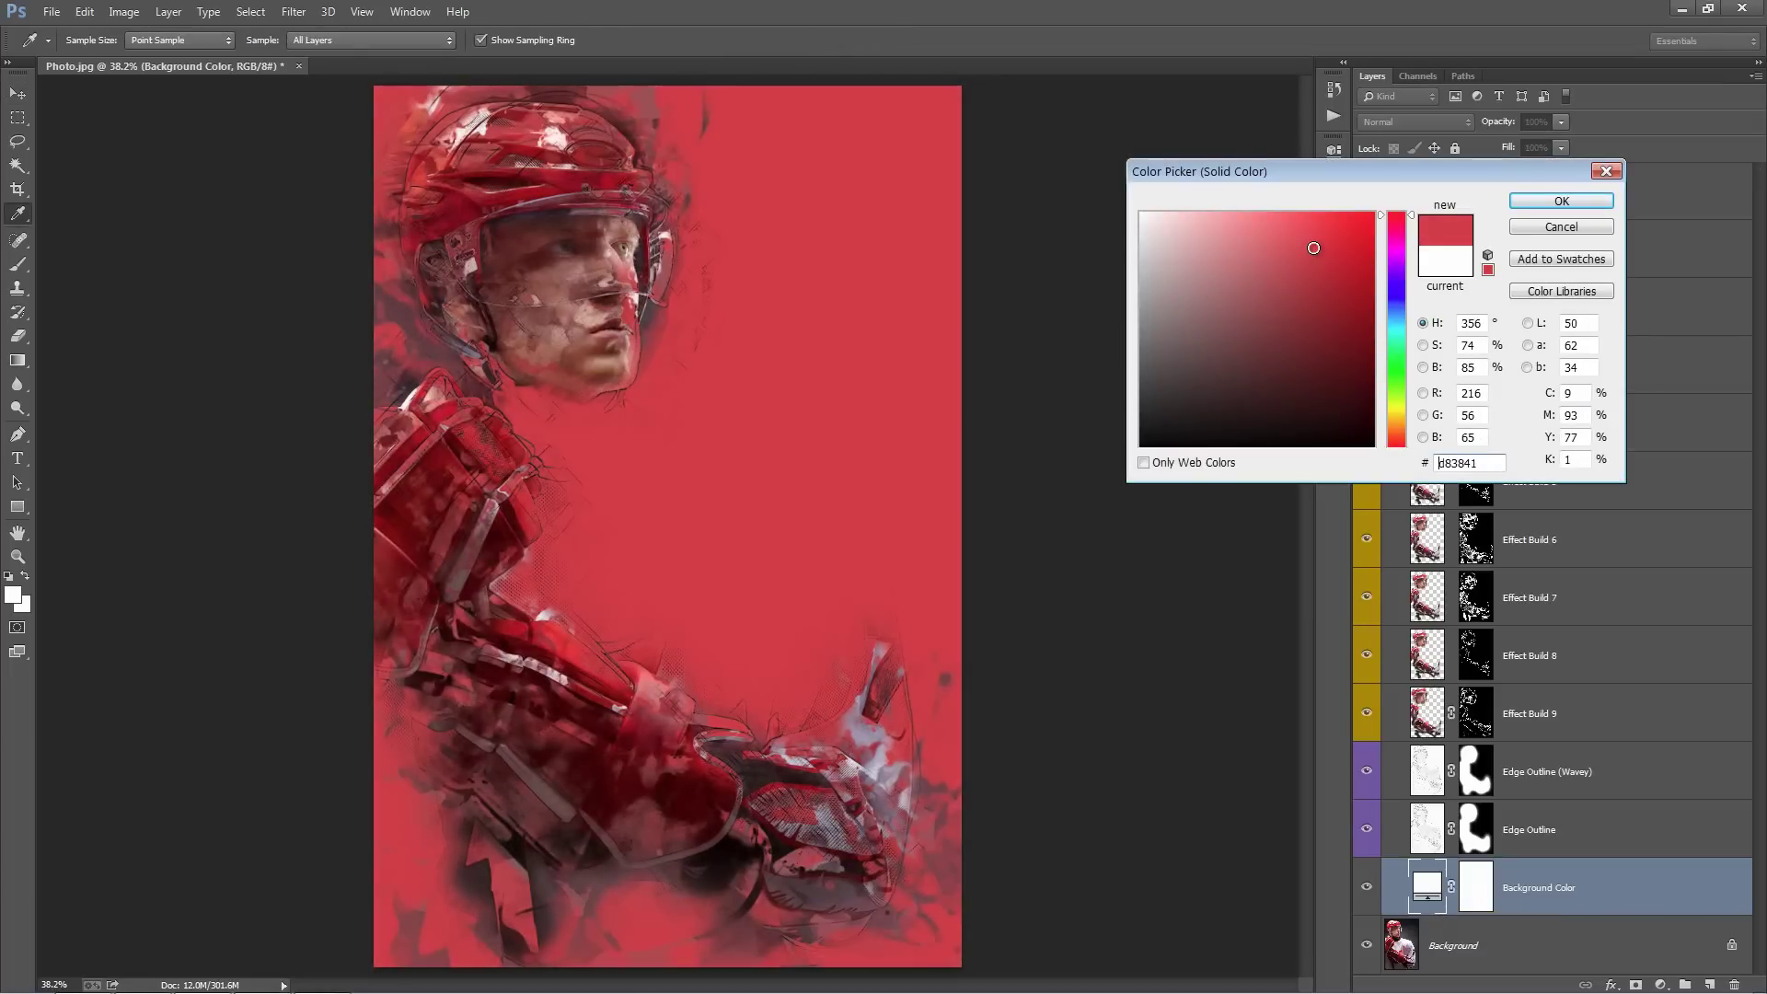
pyautogui.click(1562, 204)
# Duplicate Effect Build 6 and offset the copy's layer mask down and to the right
pyautogui.press('v')
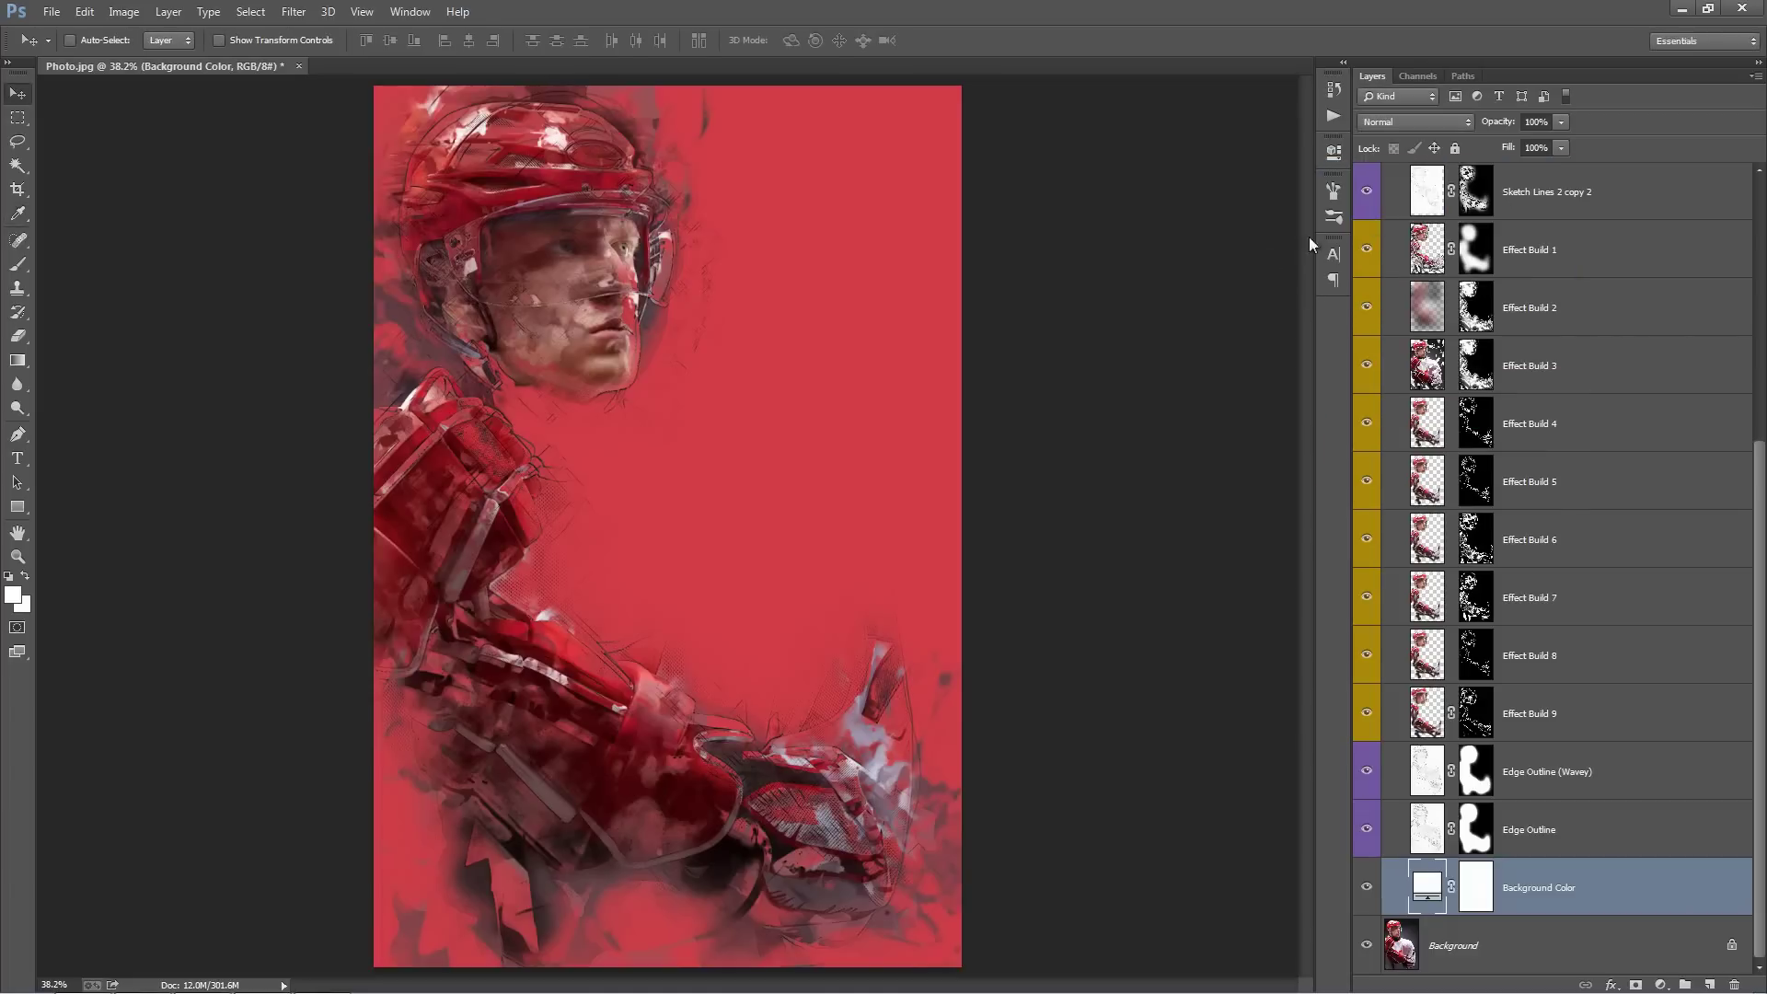
pyautogui.click(1575, 608)
pyautogui.scroll(3, 1576, 630)
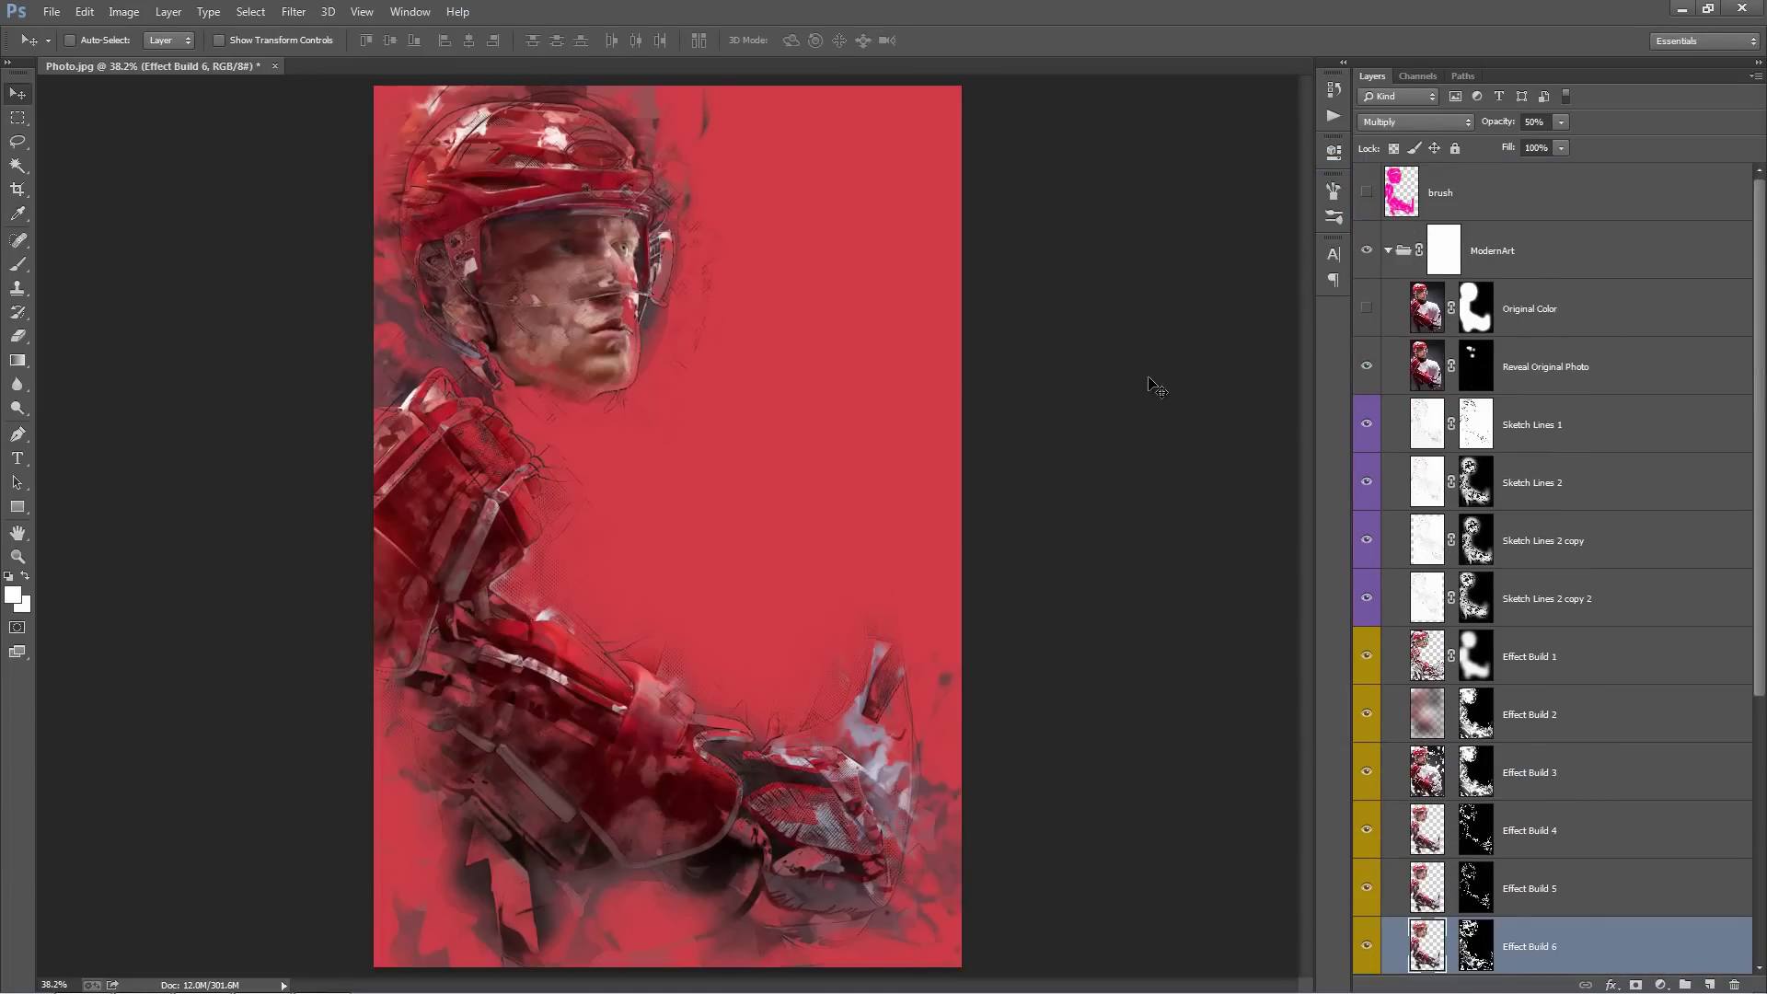
pyautogui.scroll(-4, 1513, 563)
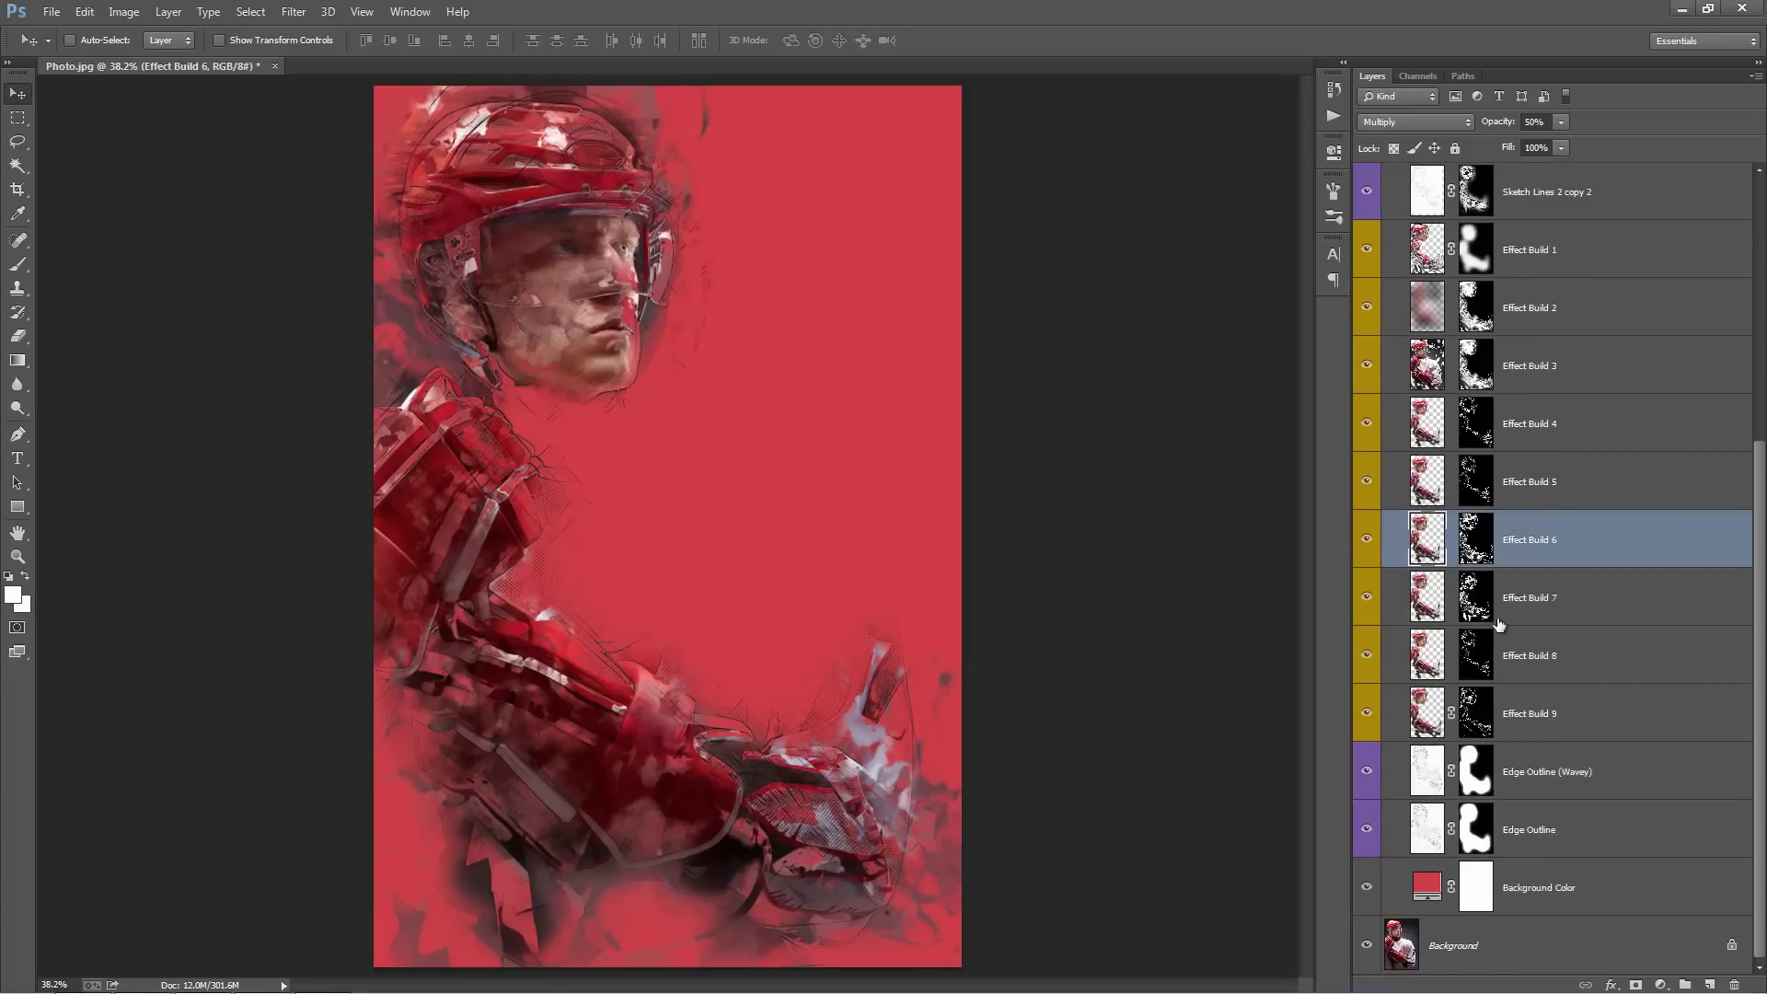
pyautogui.moveTo(1544, 550); pyautogui.dragTo(1543, 572)
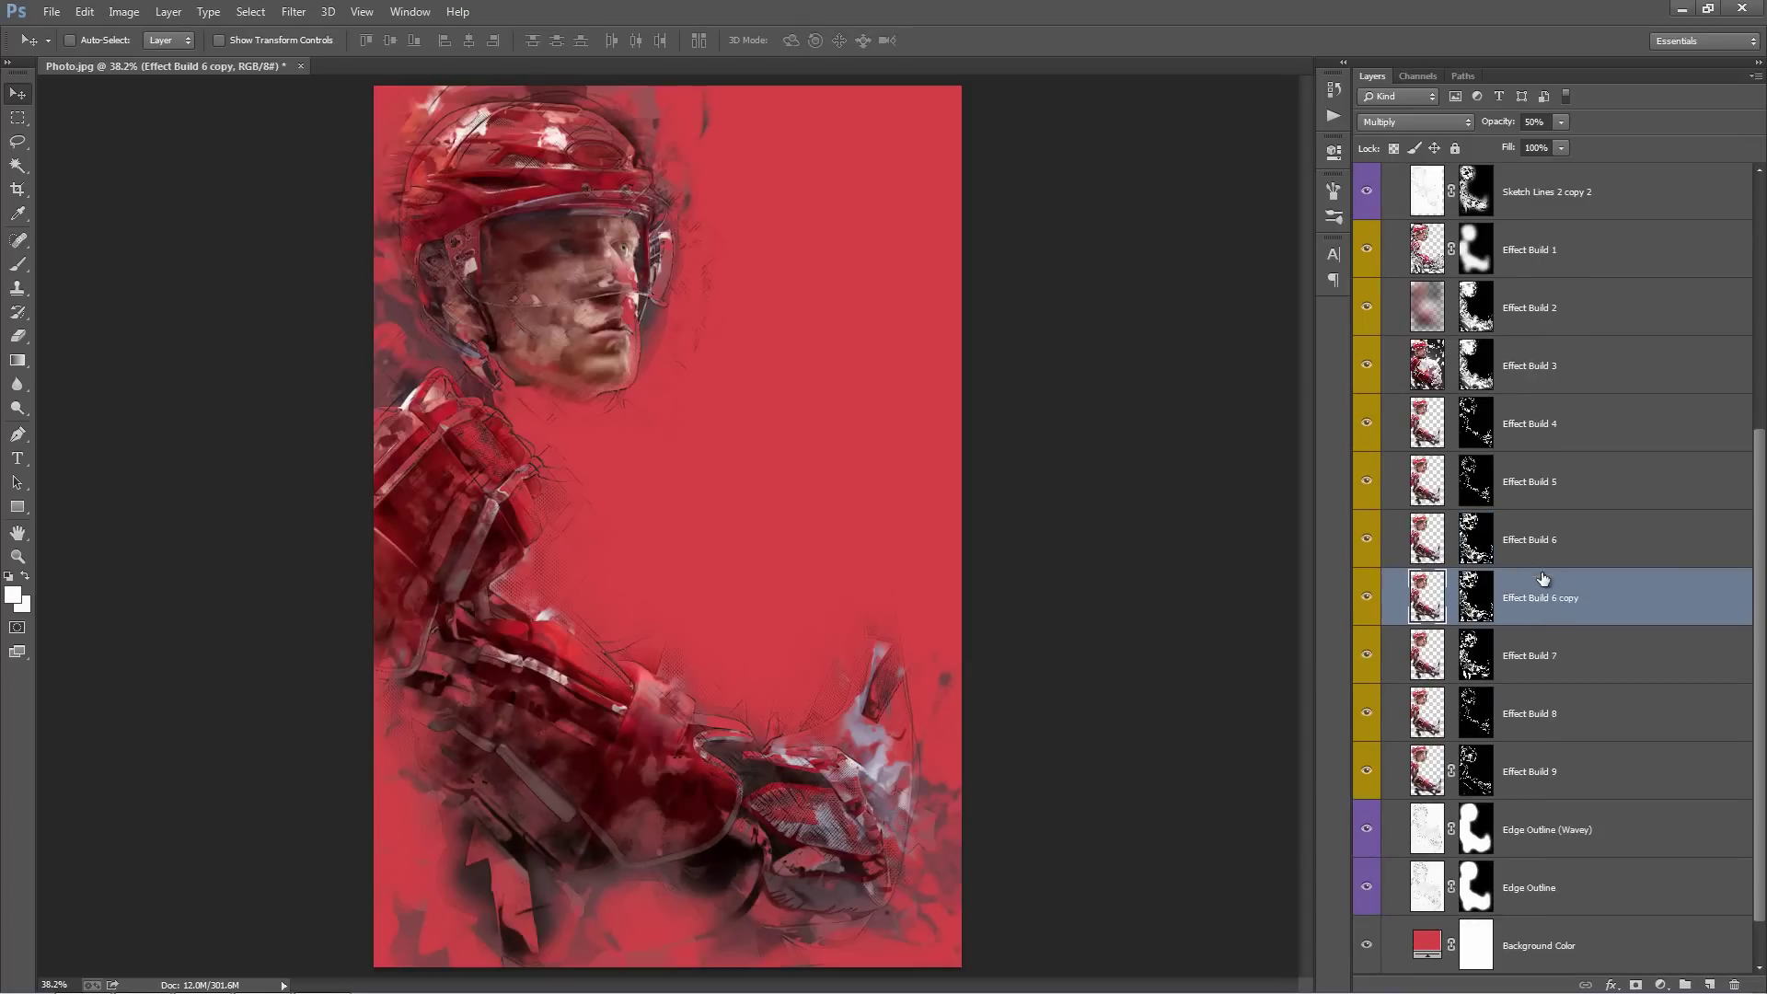
pyautogui.click(1472, 598)
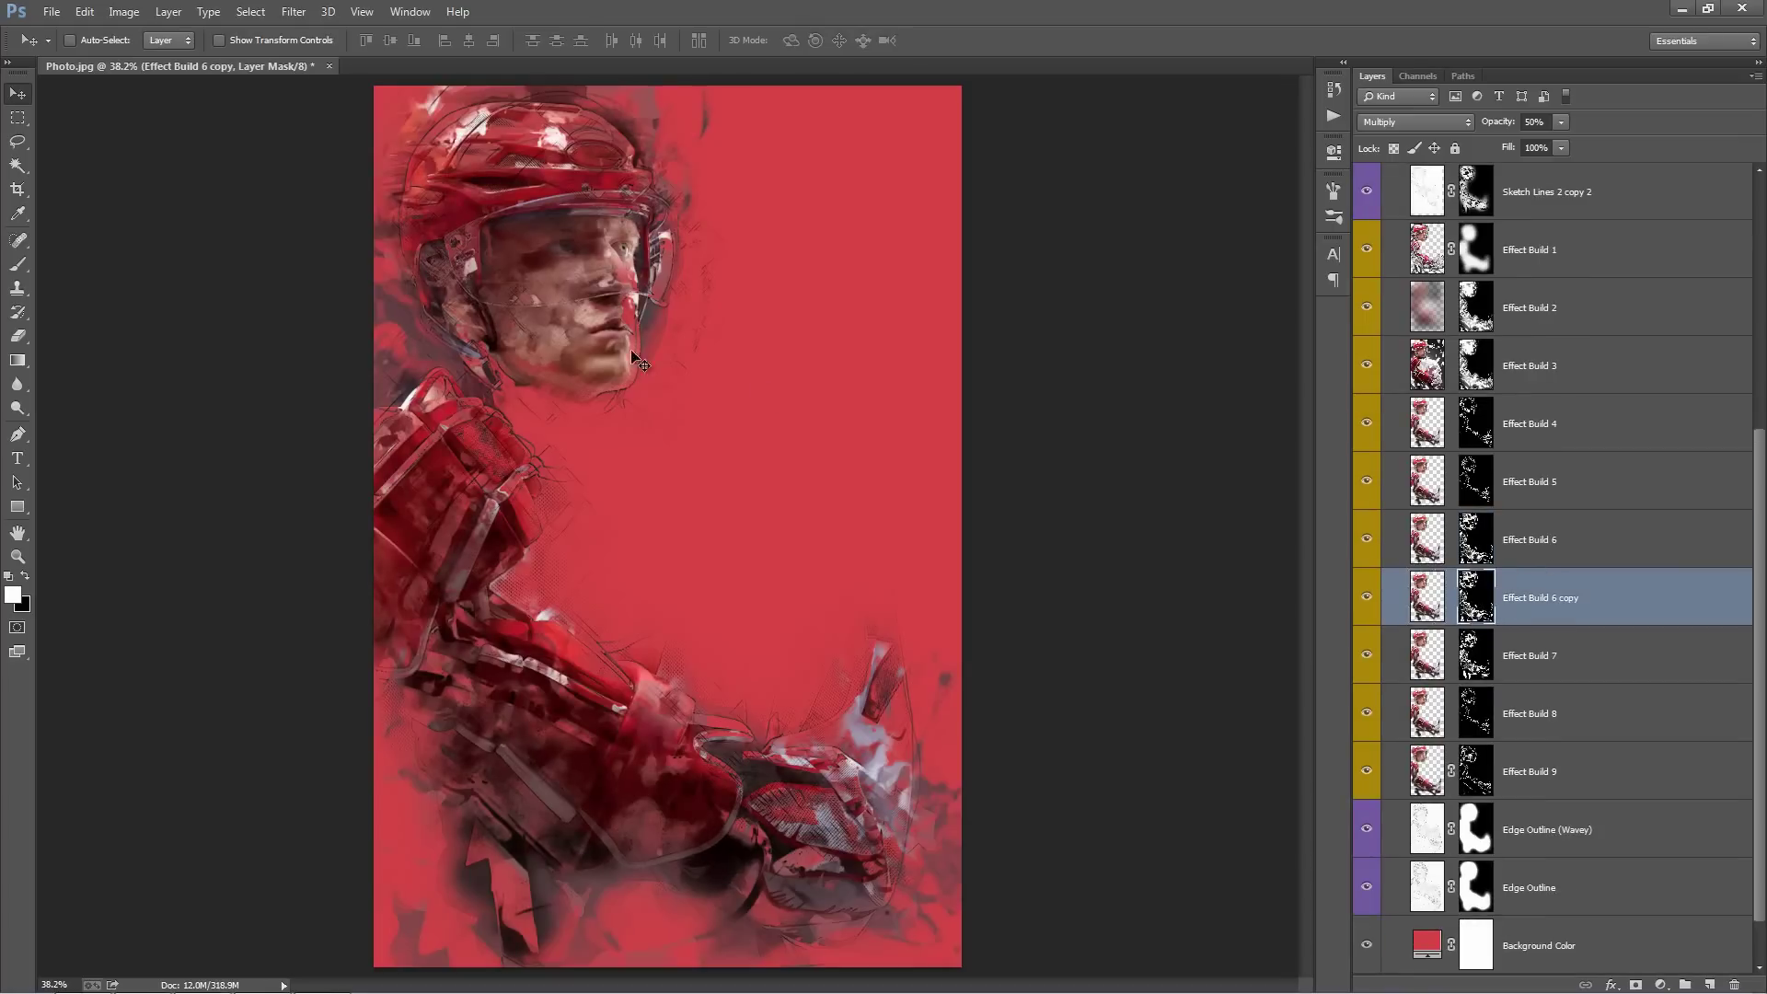
pyautogui.moveTo(631, 350); pyautogui.dragTo(684, 407)
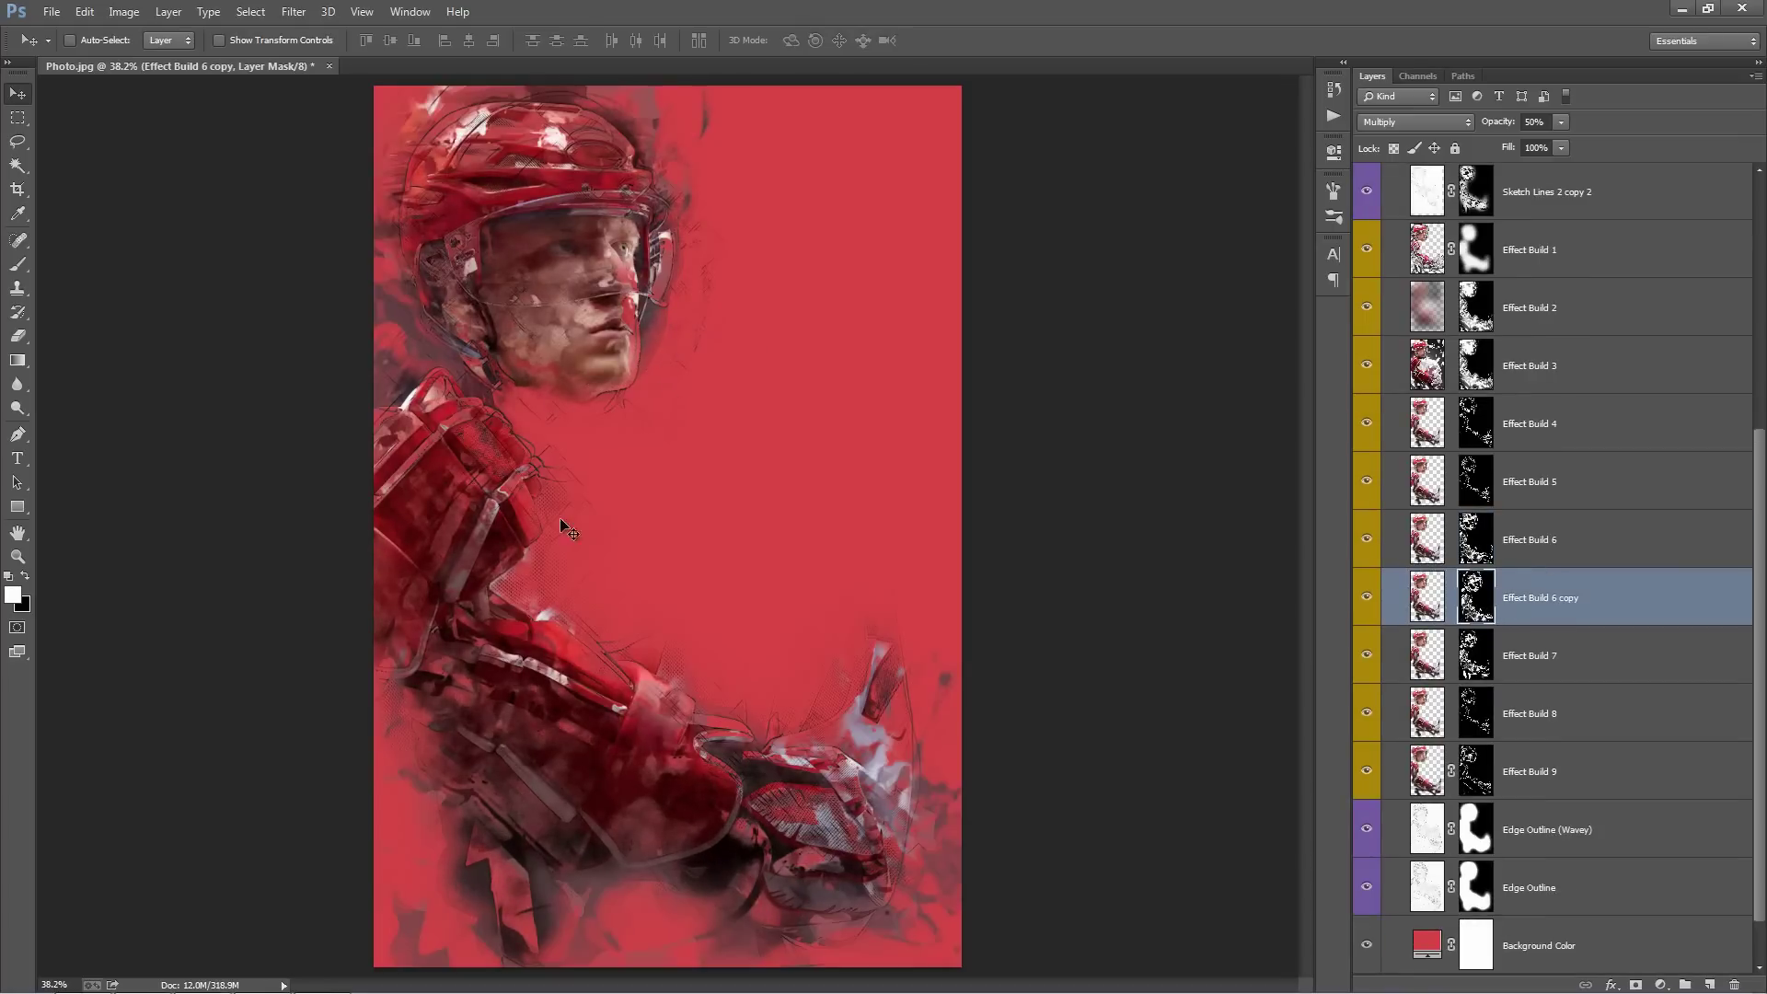
# Duplicate Effect Build 5, nudge the copy down, and set it to Linear Dodge (Add)
pyautogui.moveTo(1573, 509); pyautogui.dragTo(1577, 460)
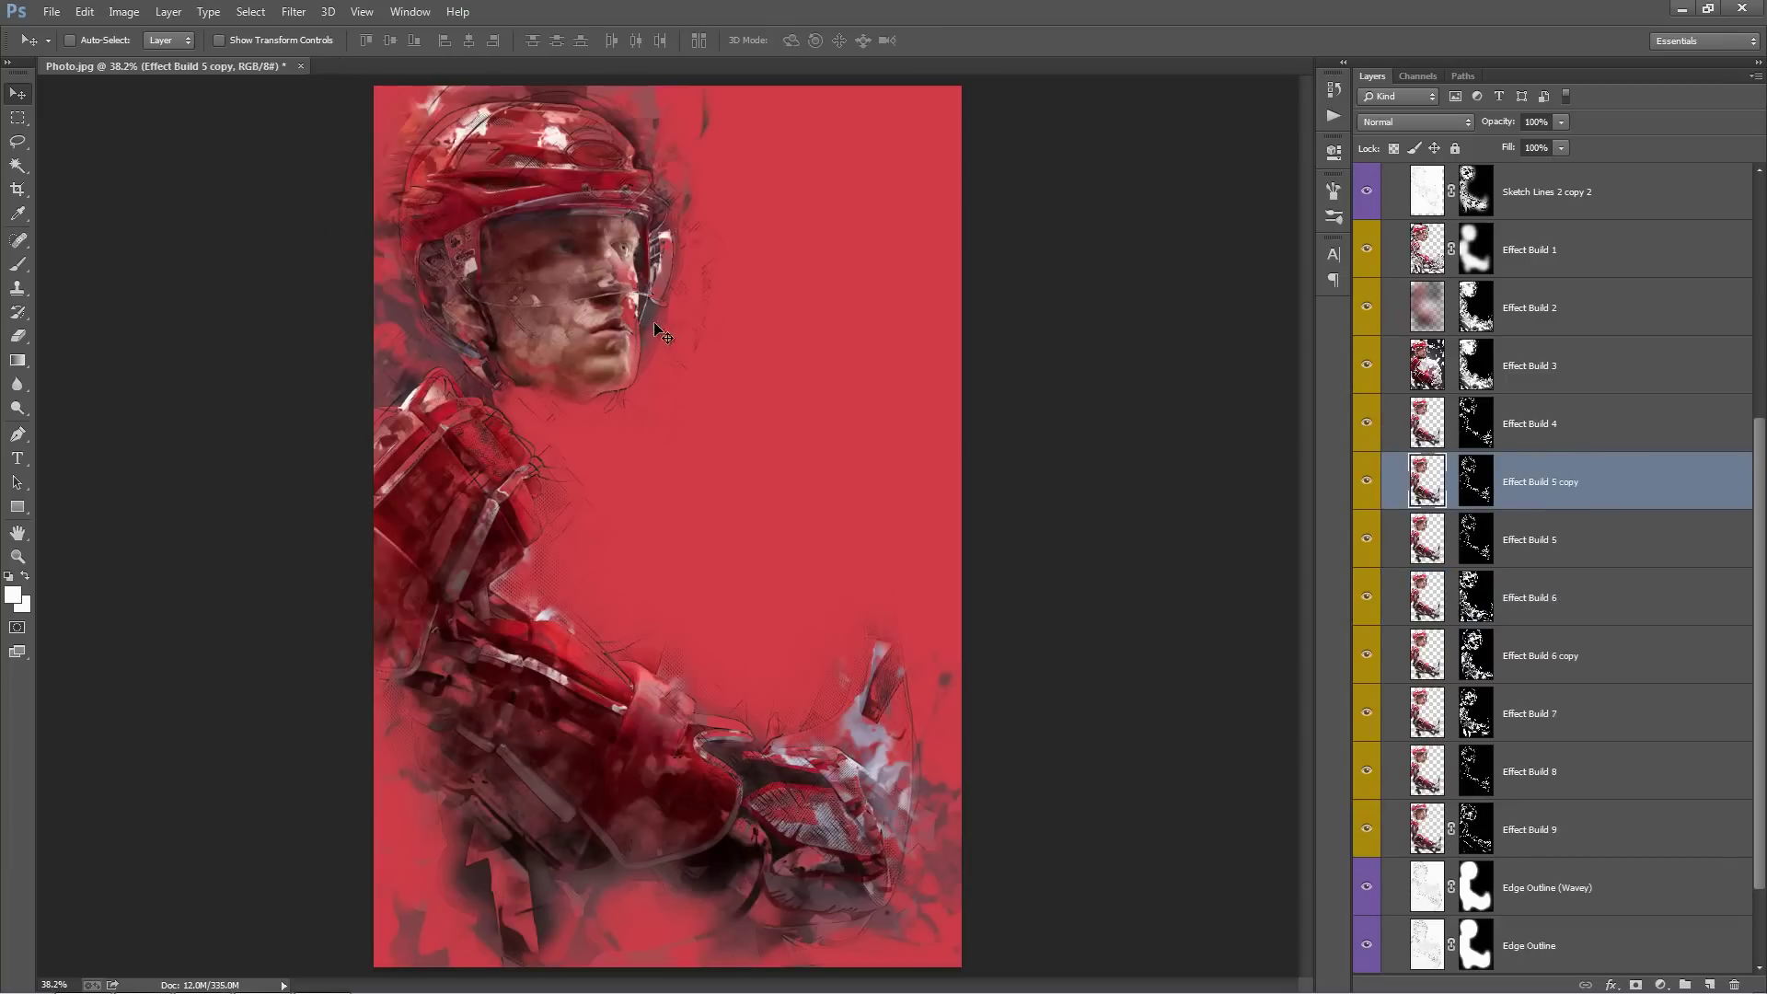
pyautogui.moveTo(622, 317); pyautogui.dragTo(622, 350)
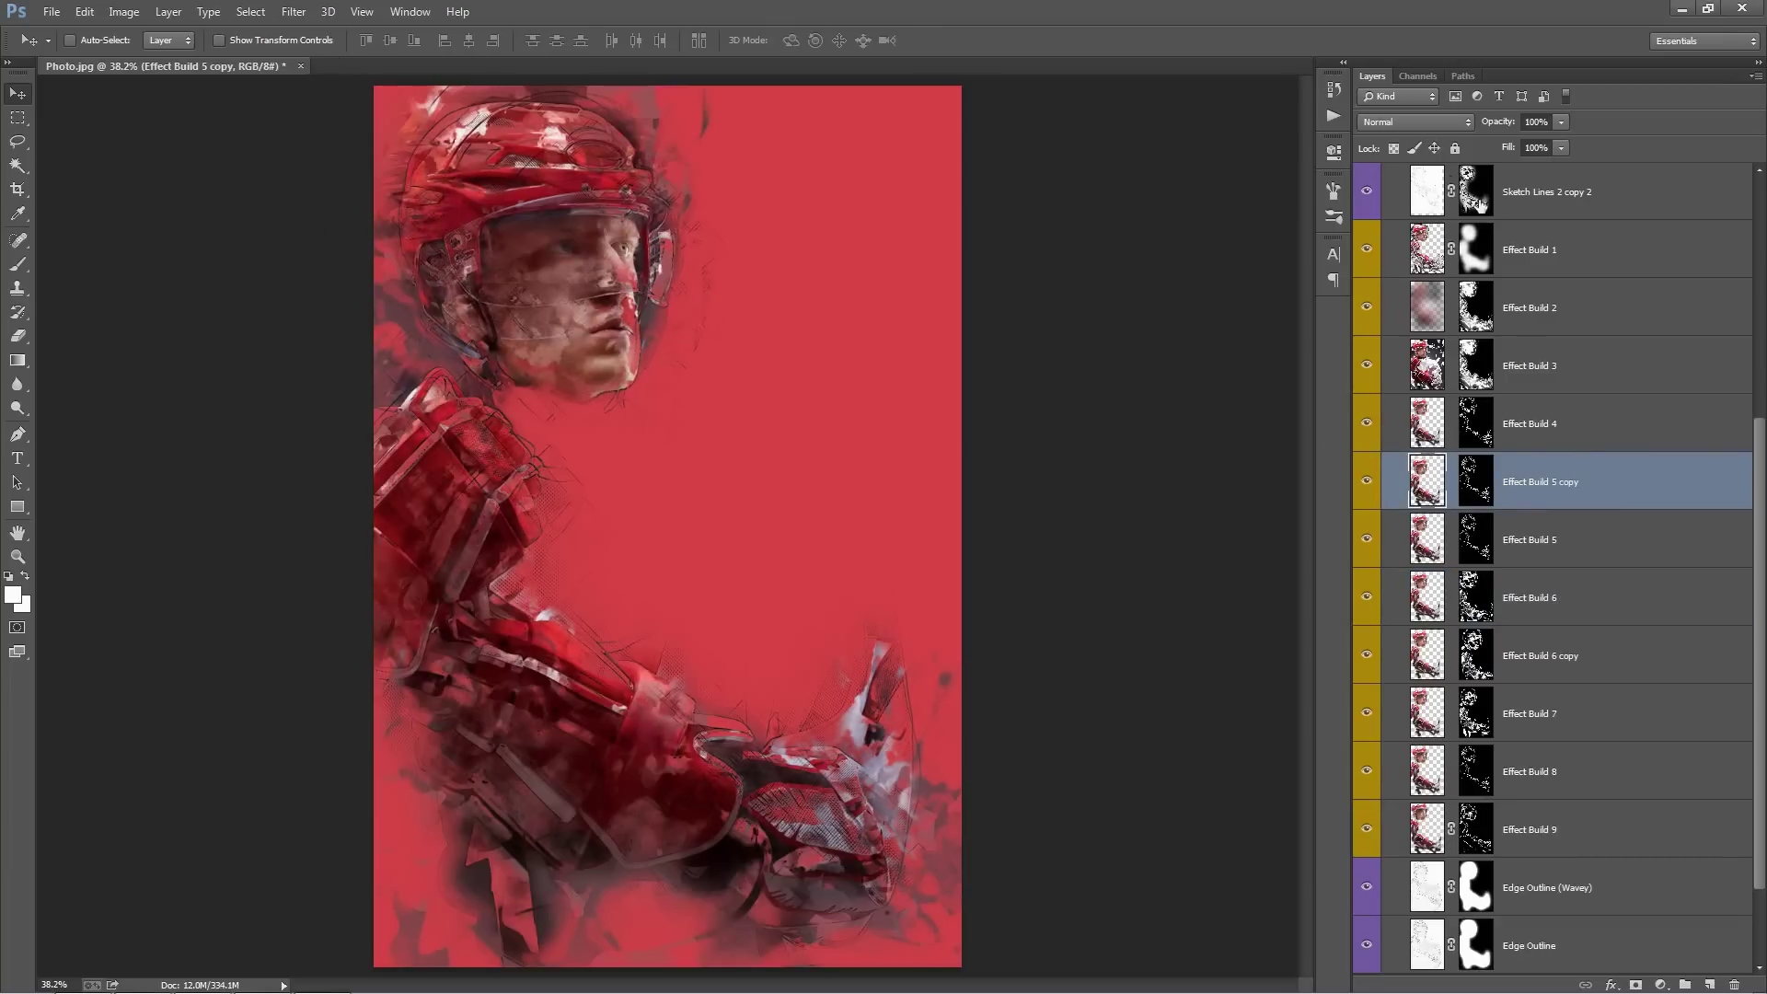
pyautogui.click(1421, 122)
pyautogui.click(1443, 317)
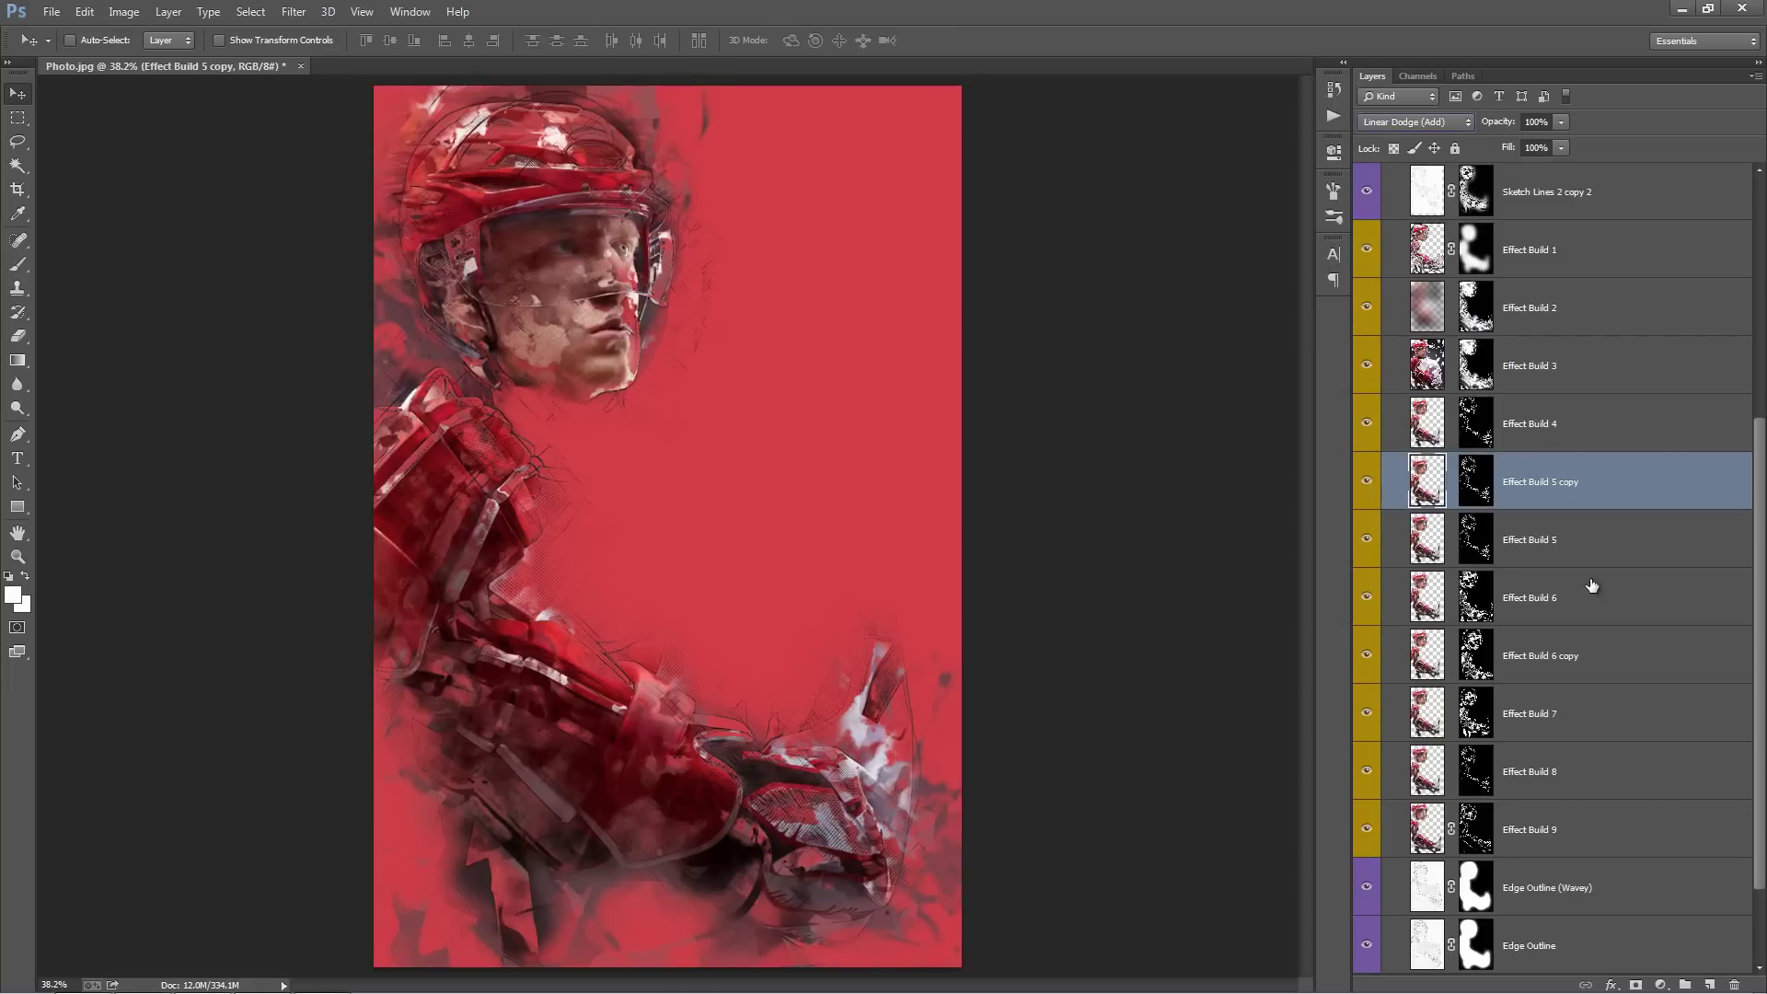
# Compare the ModernArt group on and off, collapse it, and play Grade it from the brush layer
pyautogui.scroll(7, 1606, 559)
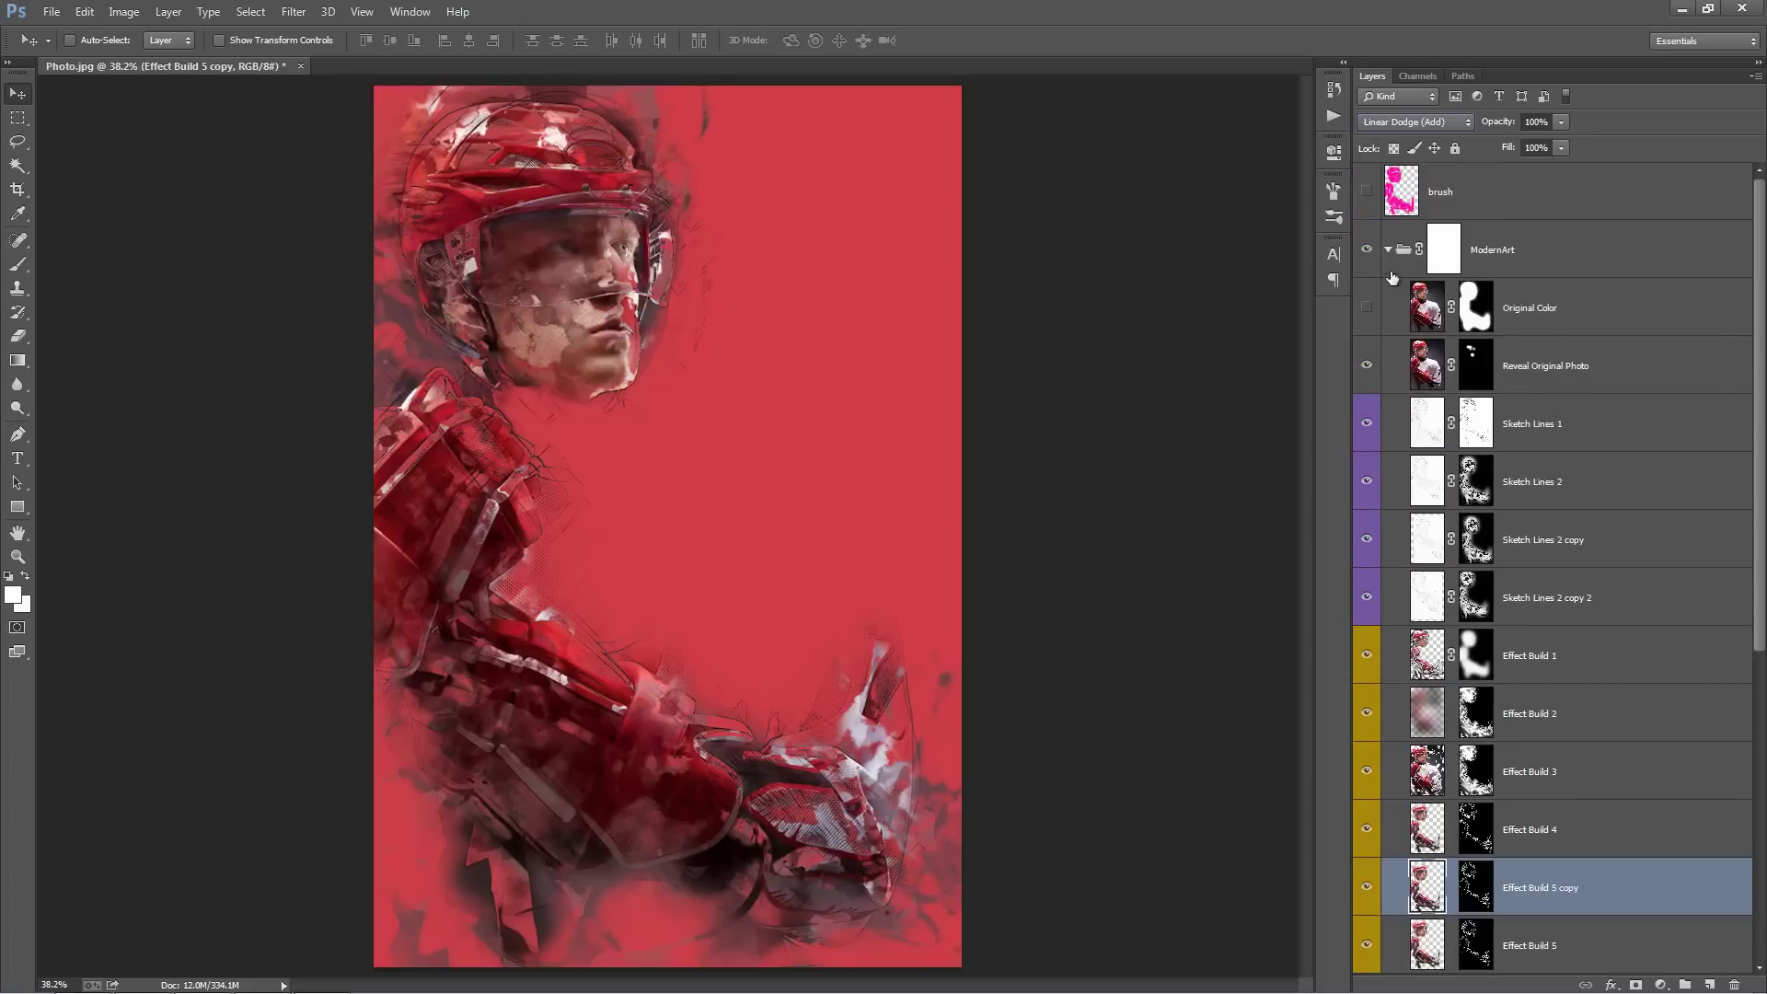
pyautogui.click(1380, 251)
pyautogui.click(1365, 249)
pyautogui.click(1389, 250)
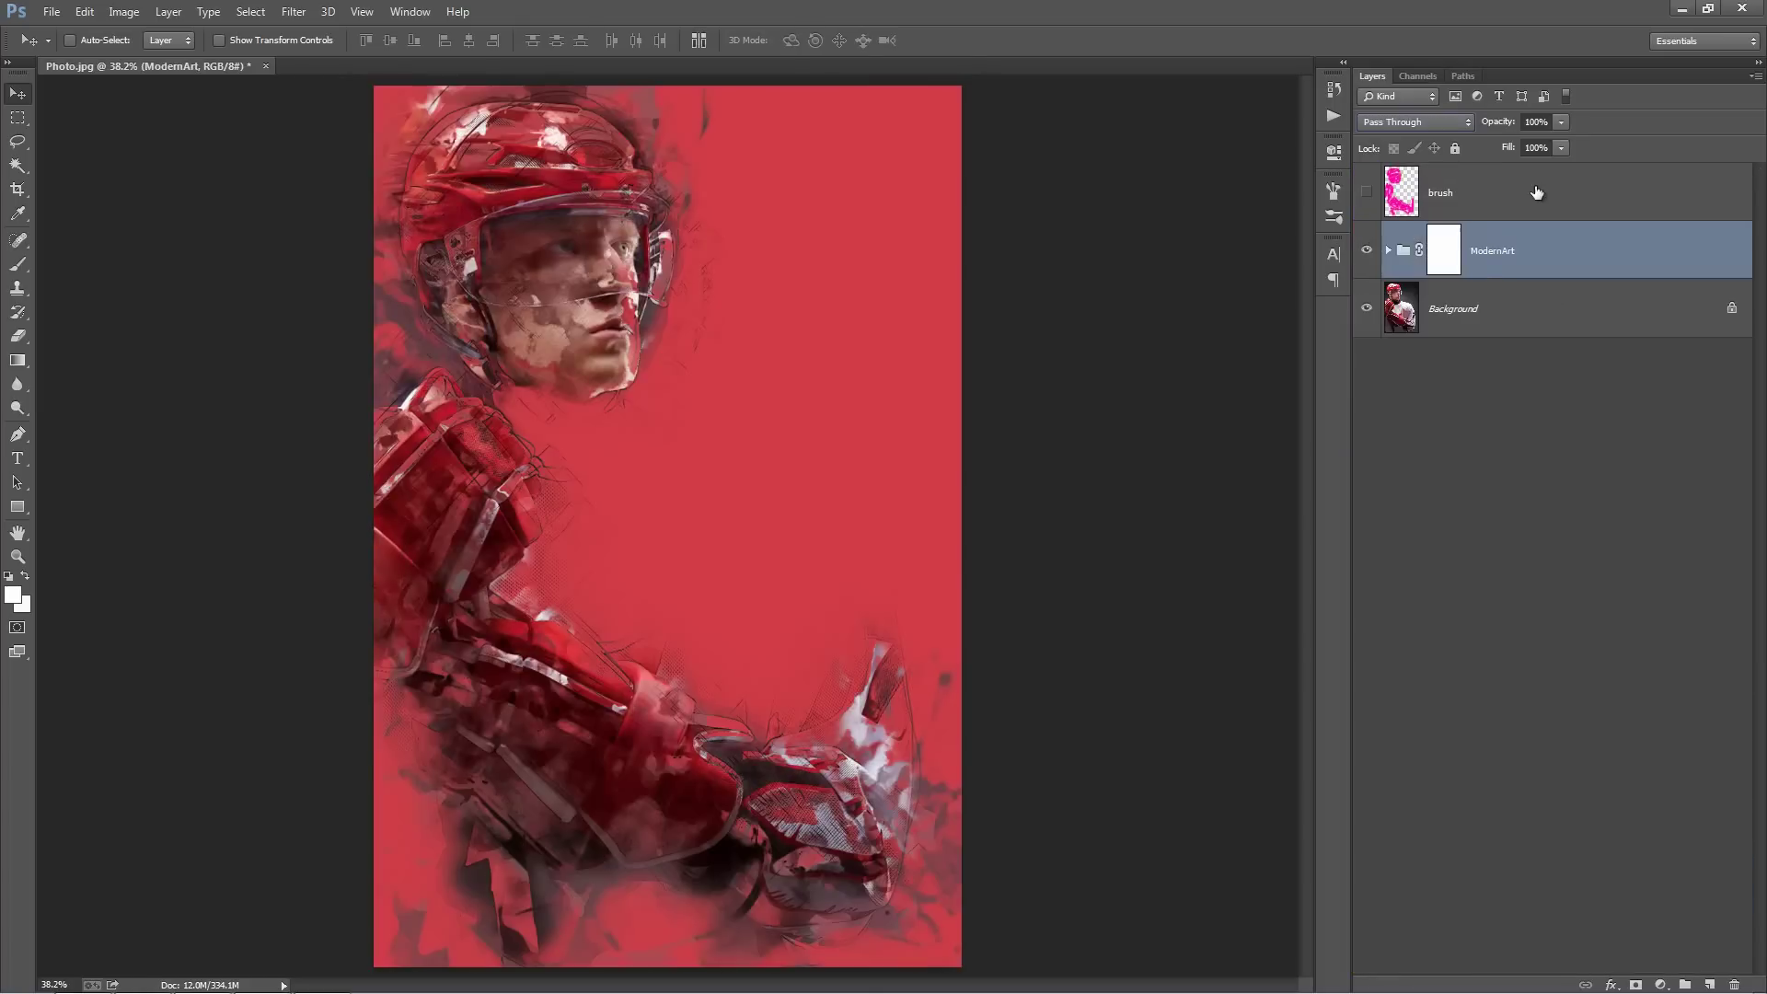
pyautogui.click(1440, 192)
pyautogui.click(1329, 113)
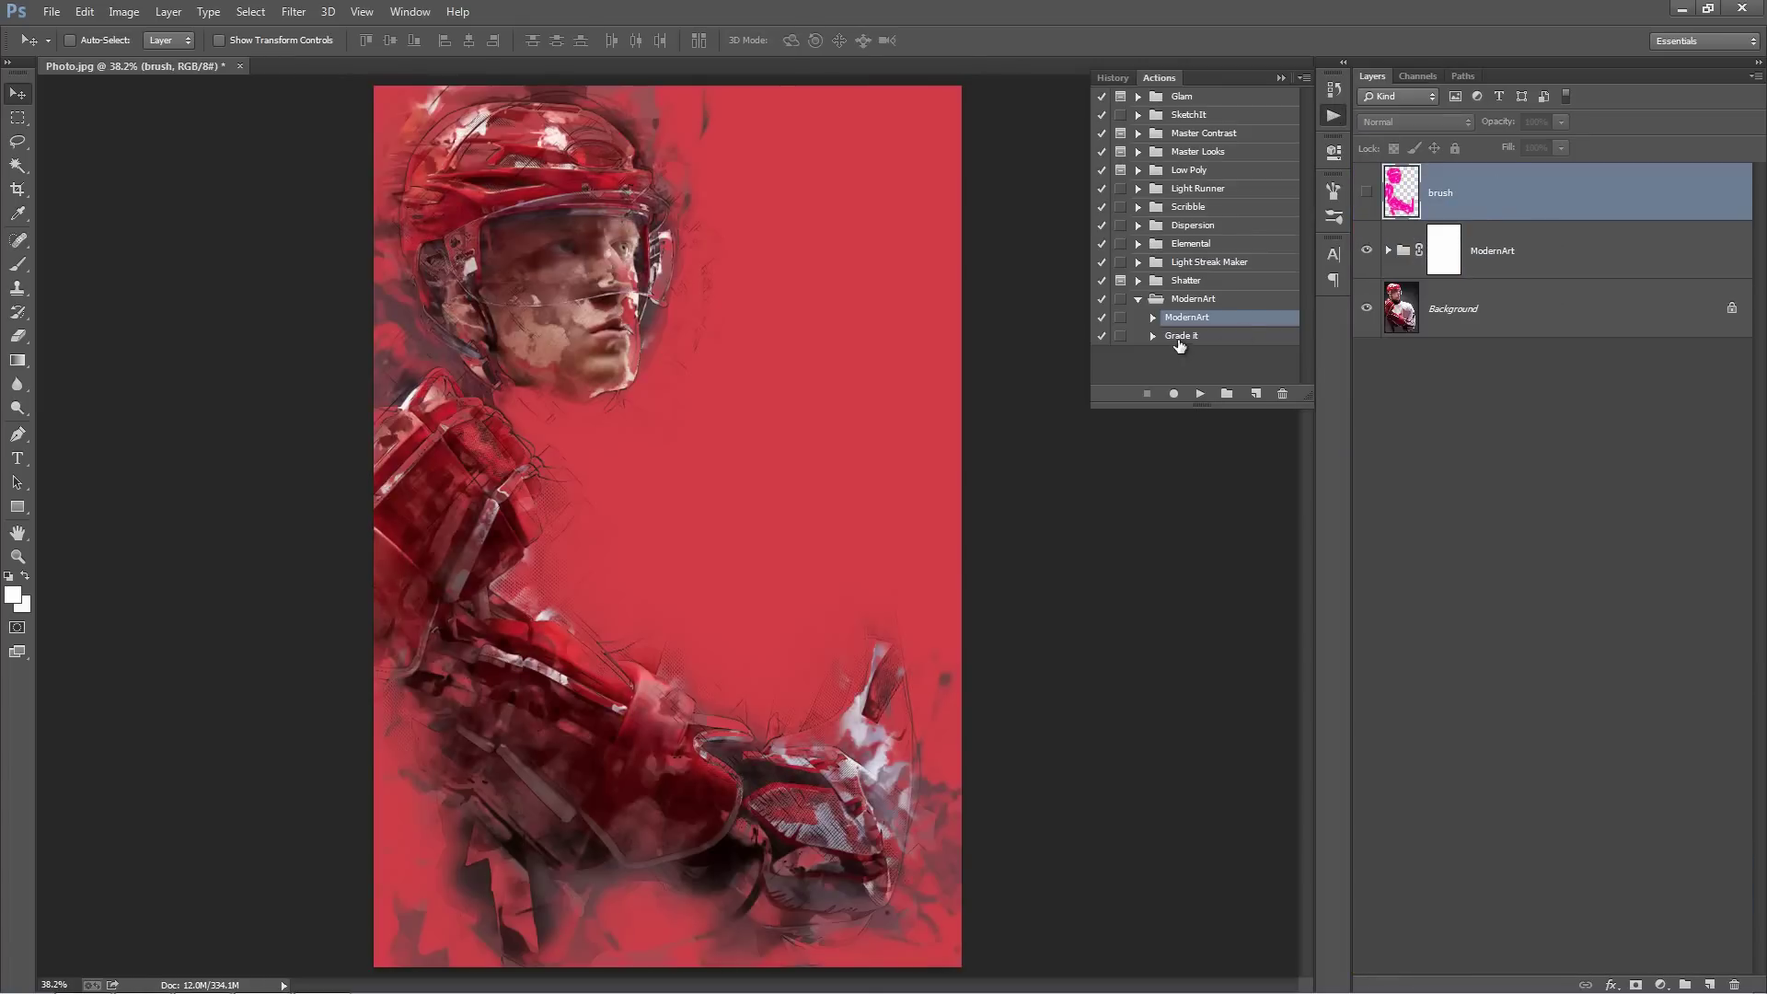
pyautogui.click(1178, 336)
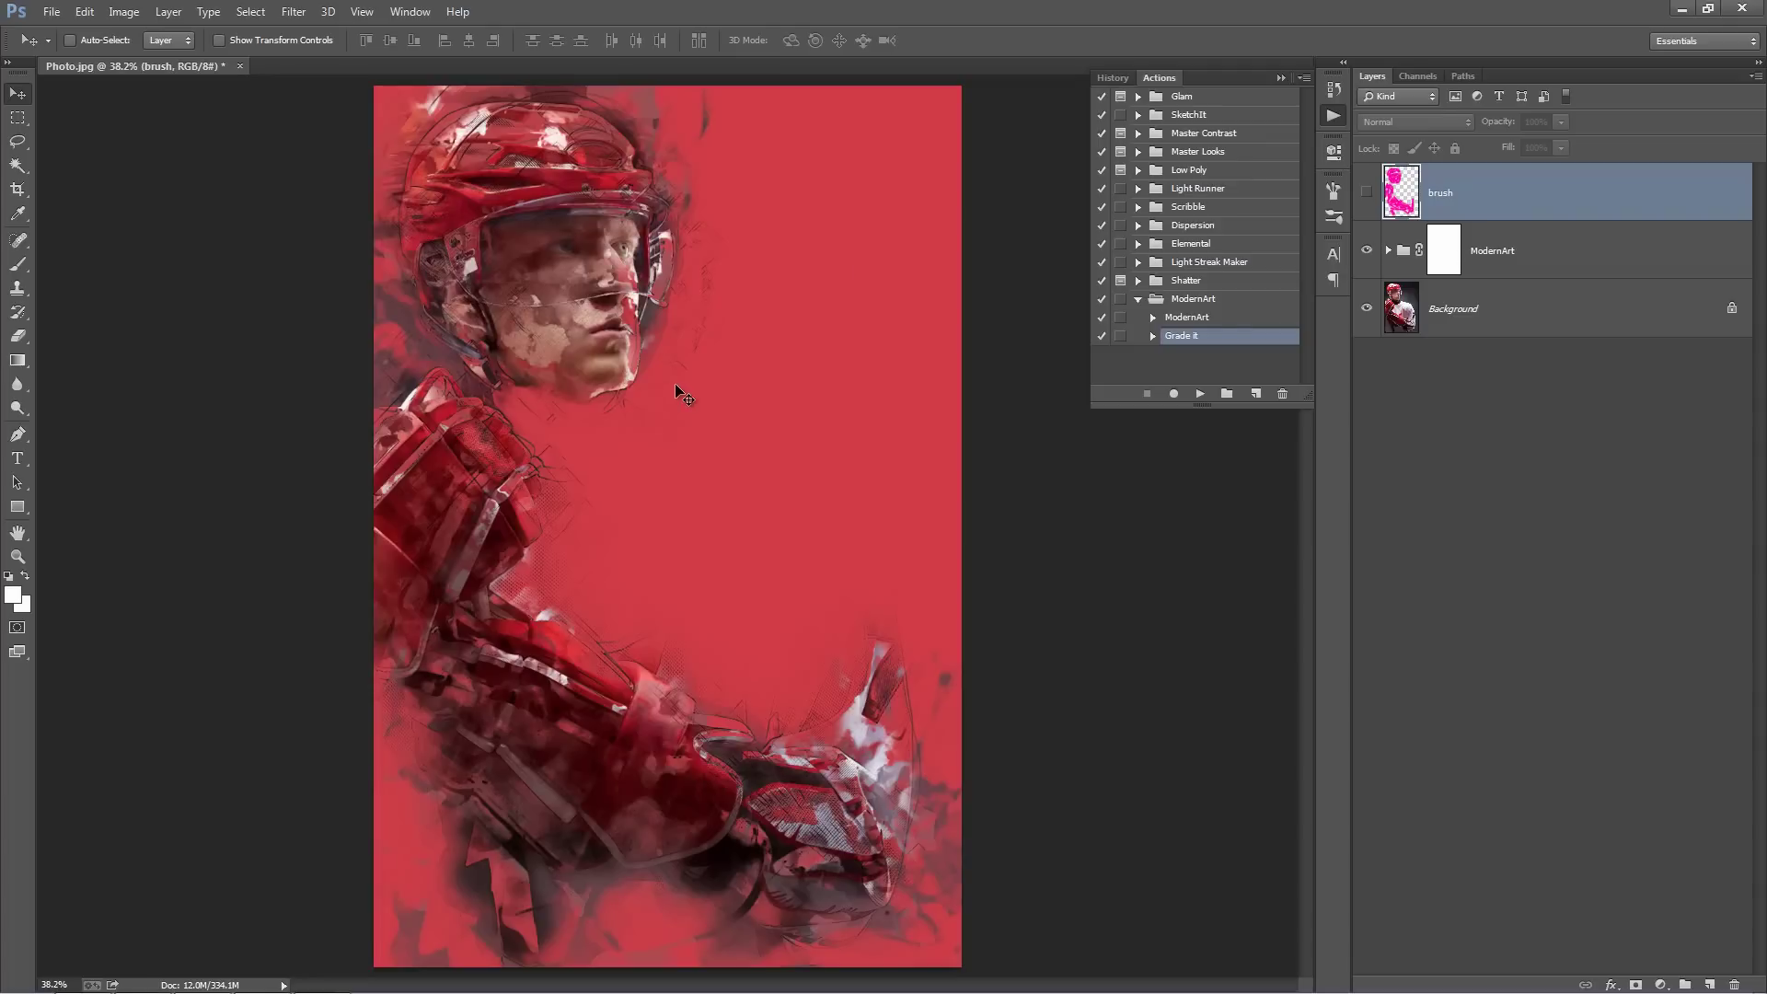
pyautogui.click(1201, 396)
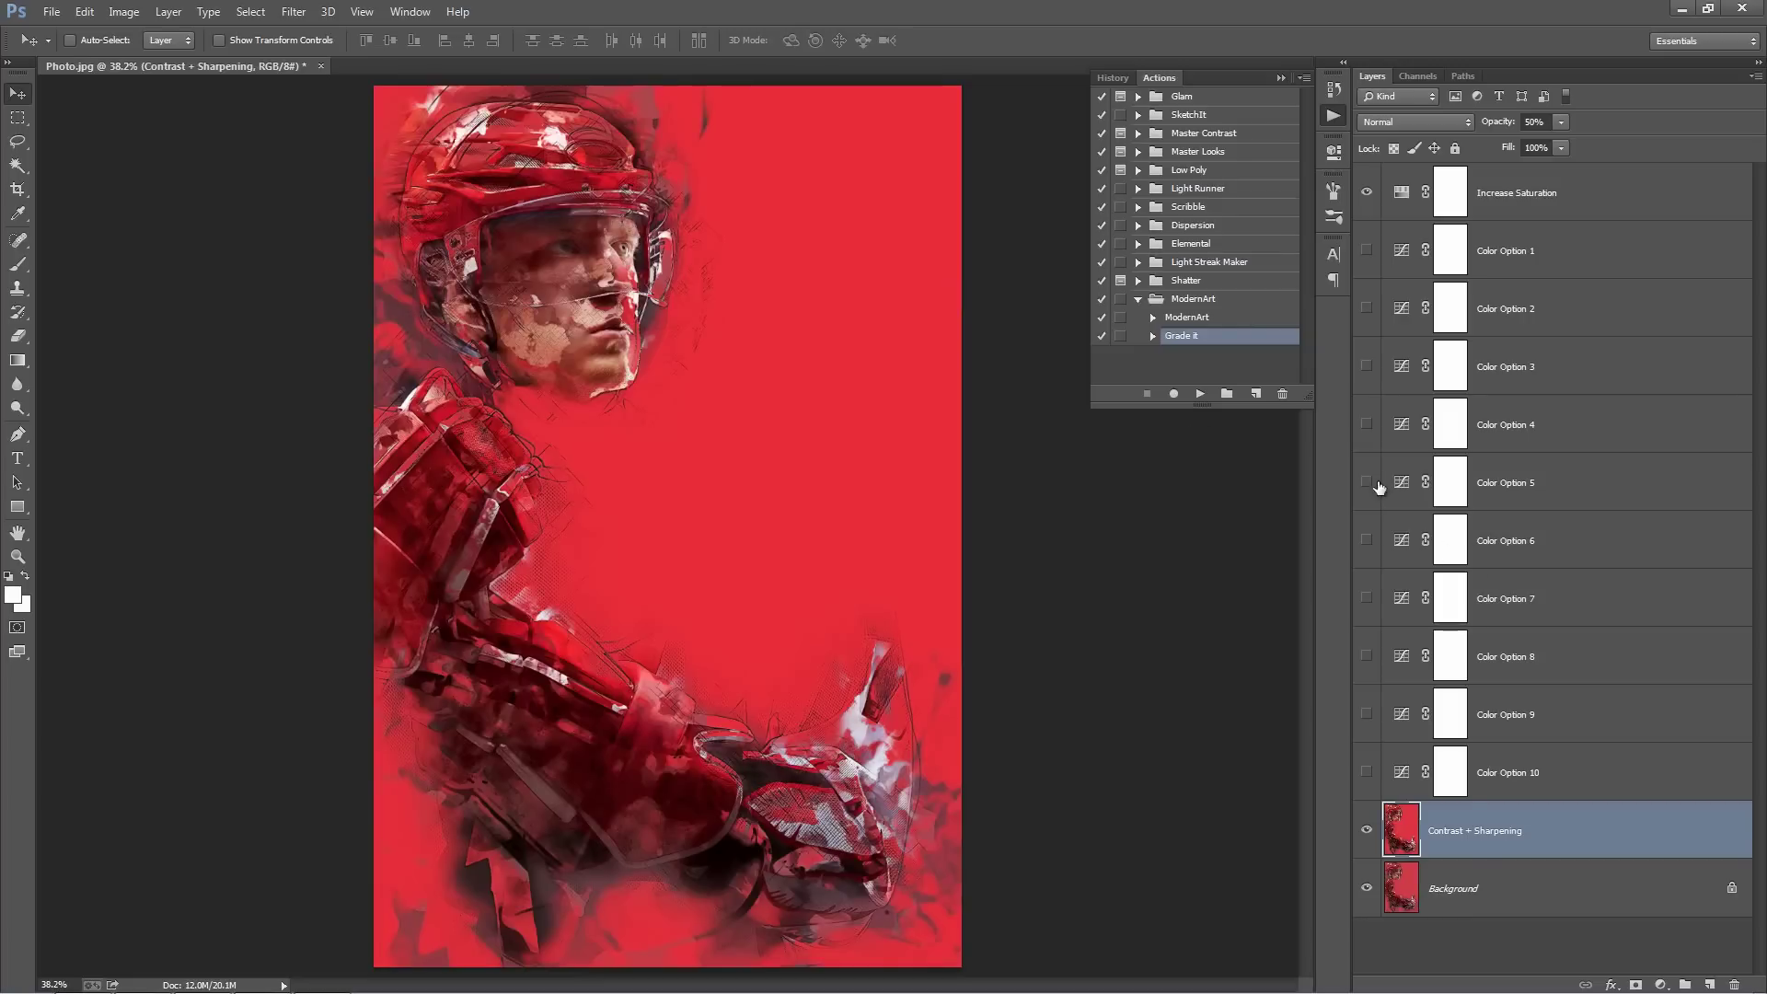
# Reduce the Contrast + Sharpening layer's opacity to about 88%
pyautogui.click(1280, 78)
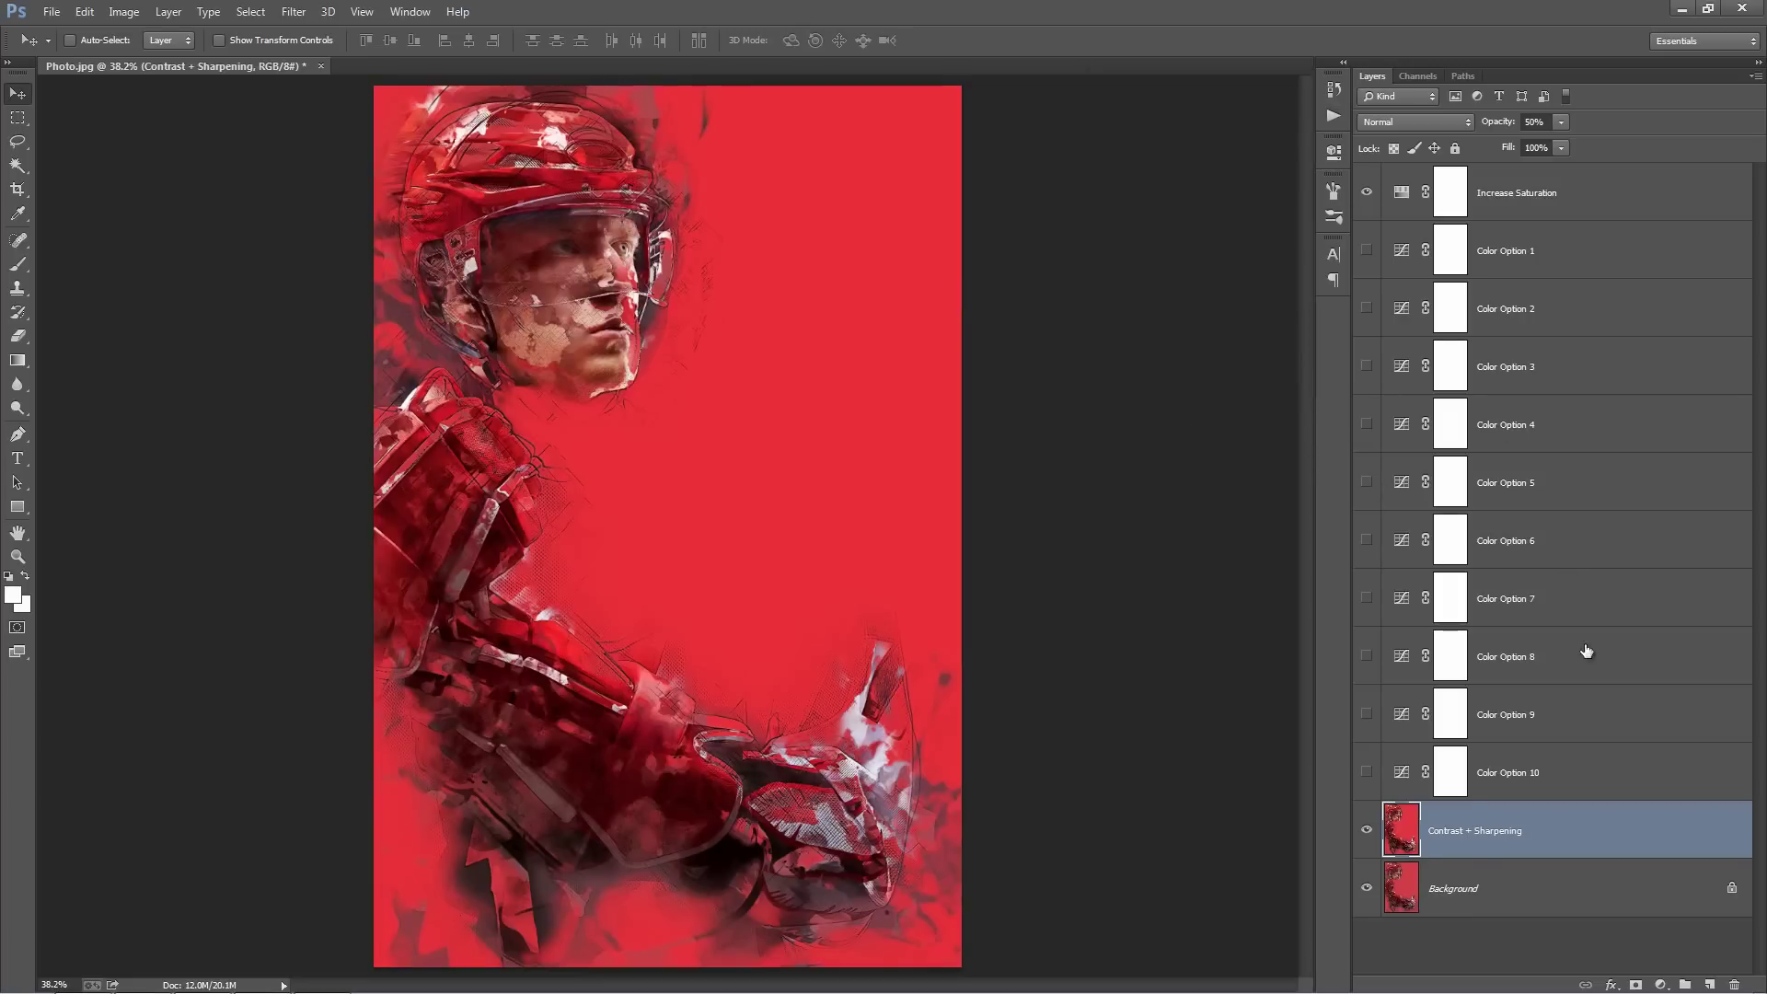
pyautogui.click(1551, 828)
pyautogui.moveTo(1499, 122); pyautogui.dragTo(995, 263)
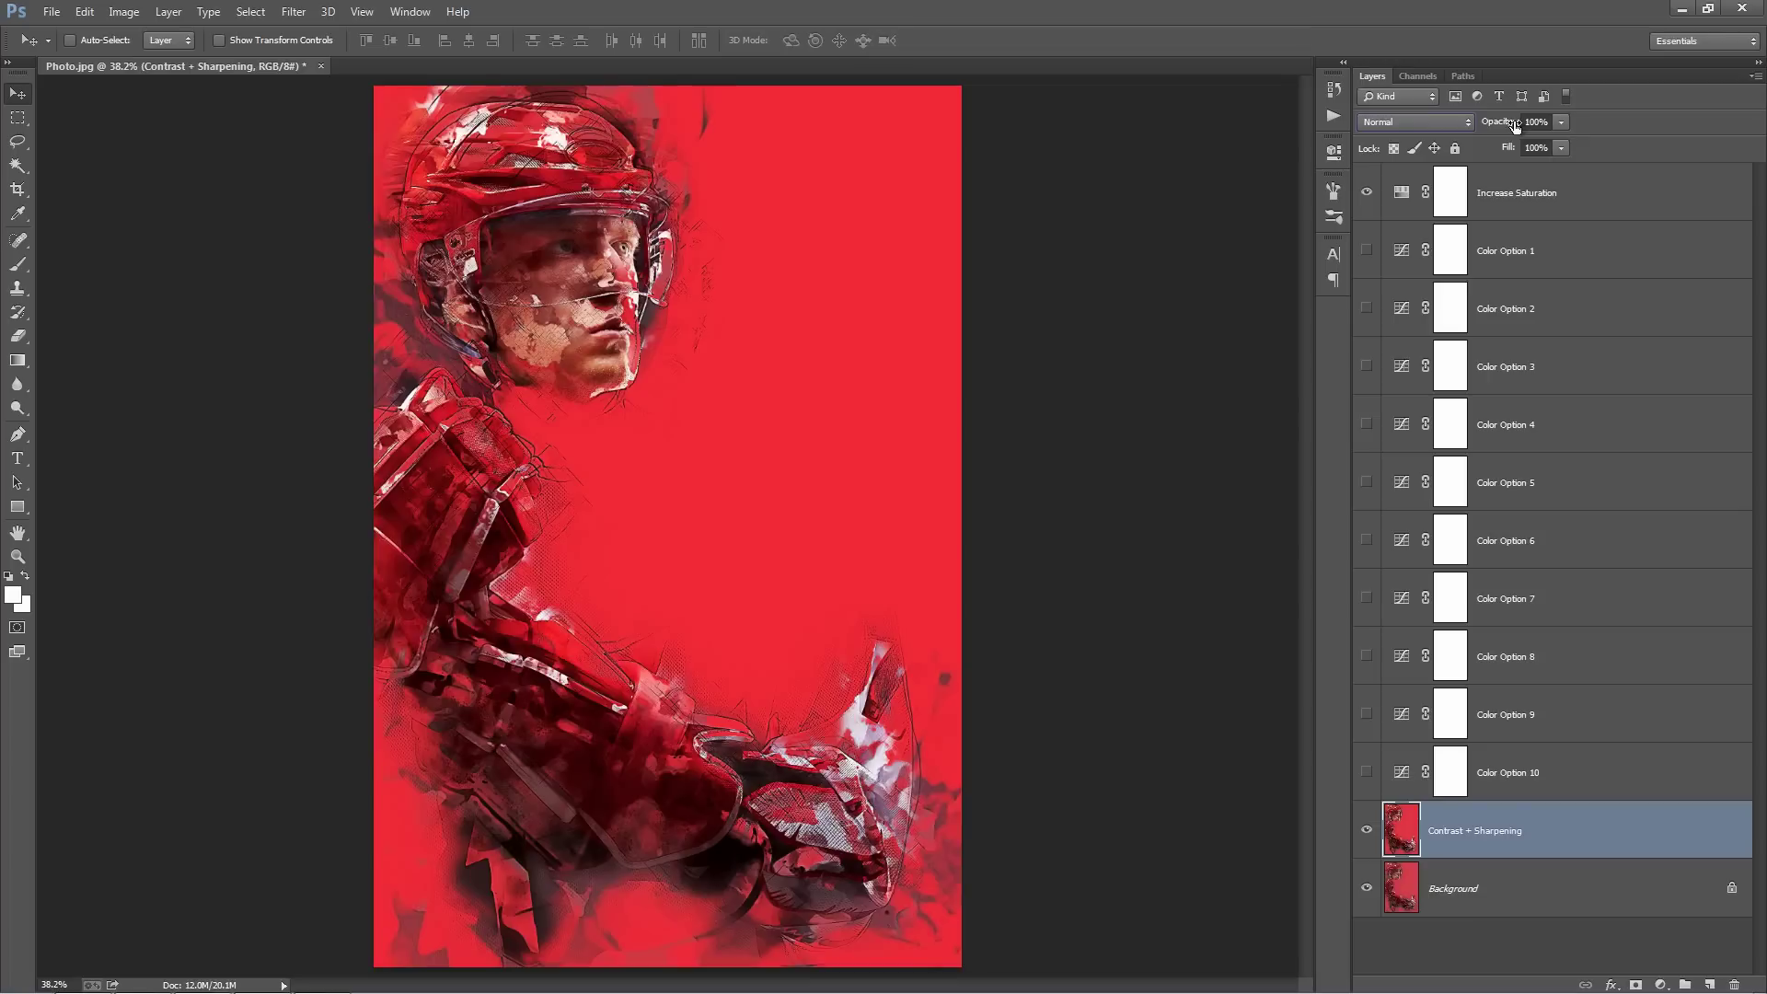
pyautogui.moveTo(1515, 126)
pyautogui.mouseDown()
pyautogui.moveTo(1476, 128)
pyautogui.moveTo(1515, 138)
pyautogui.mouseUp()
pyautogui.click(1550, 507)
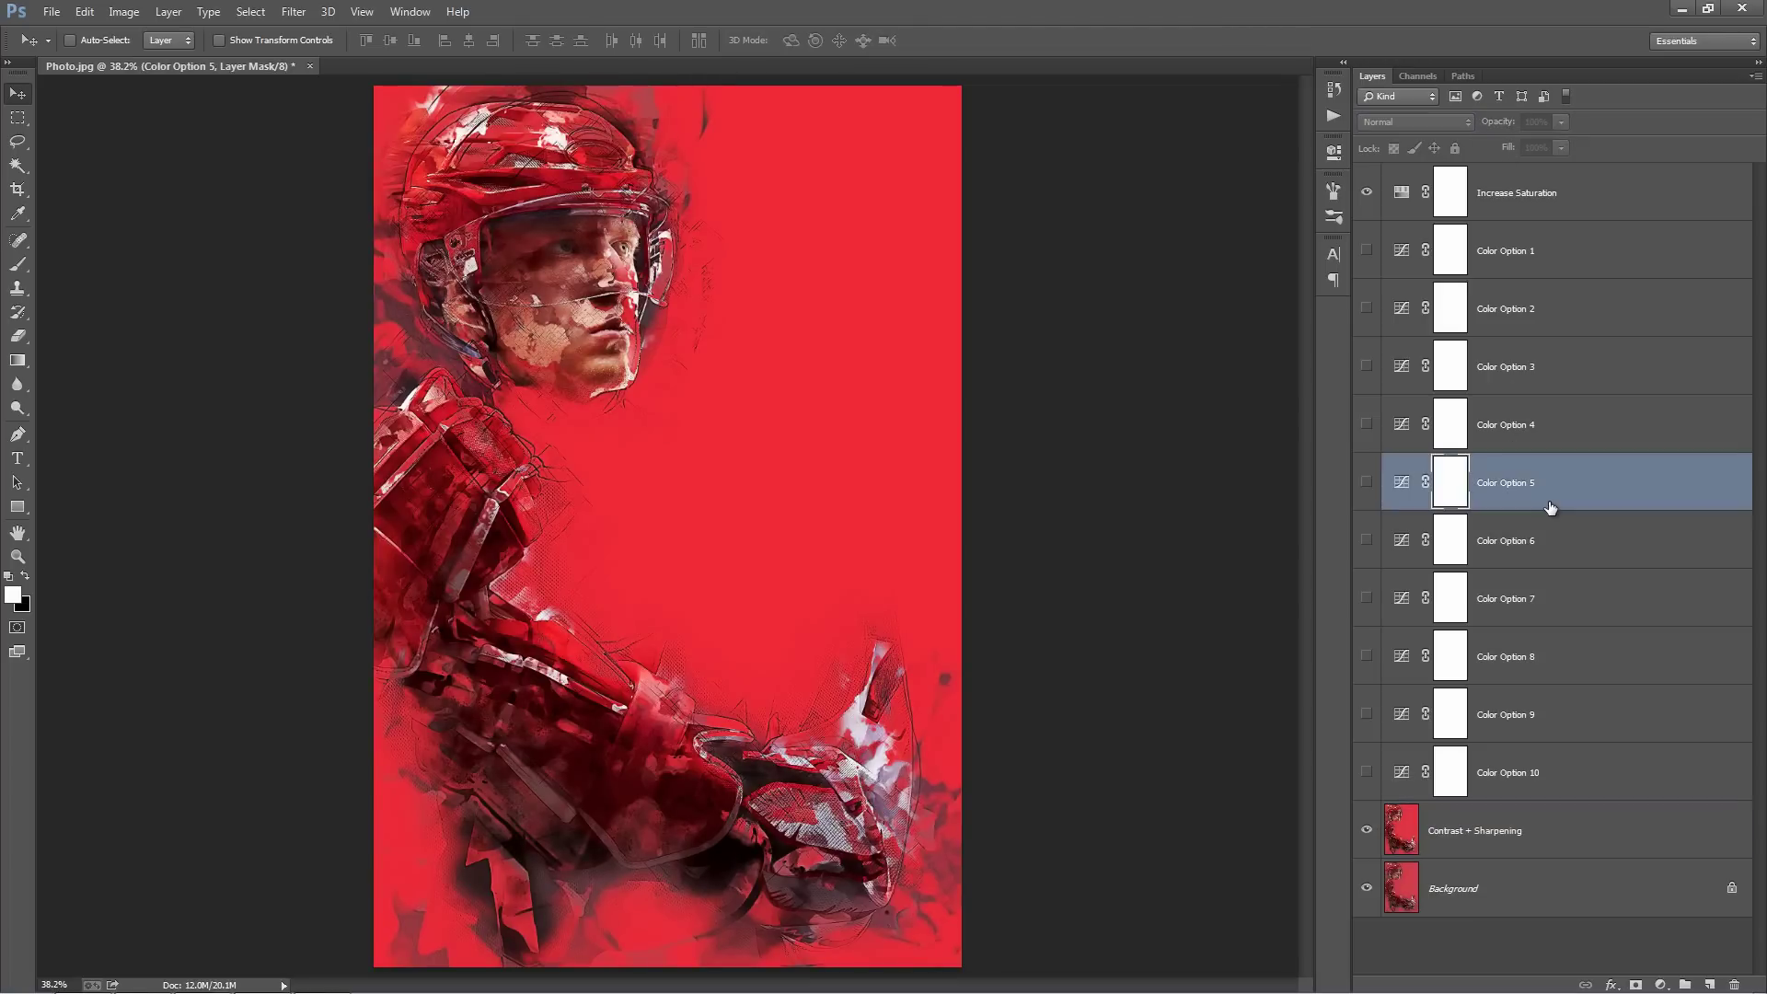
# Raise the Increase Saturation layer's Saturation to +29
pyautogui.click(1544, 219)
pyautogui.doubleClick(1403, 194)
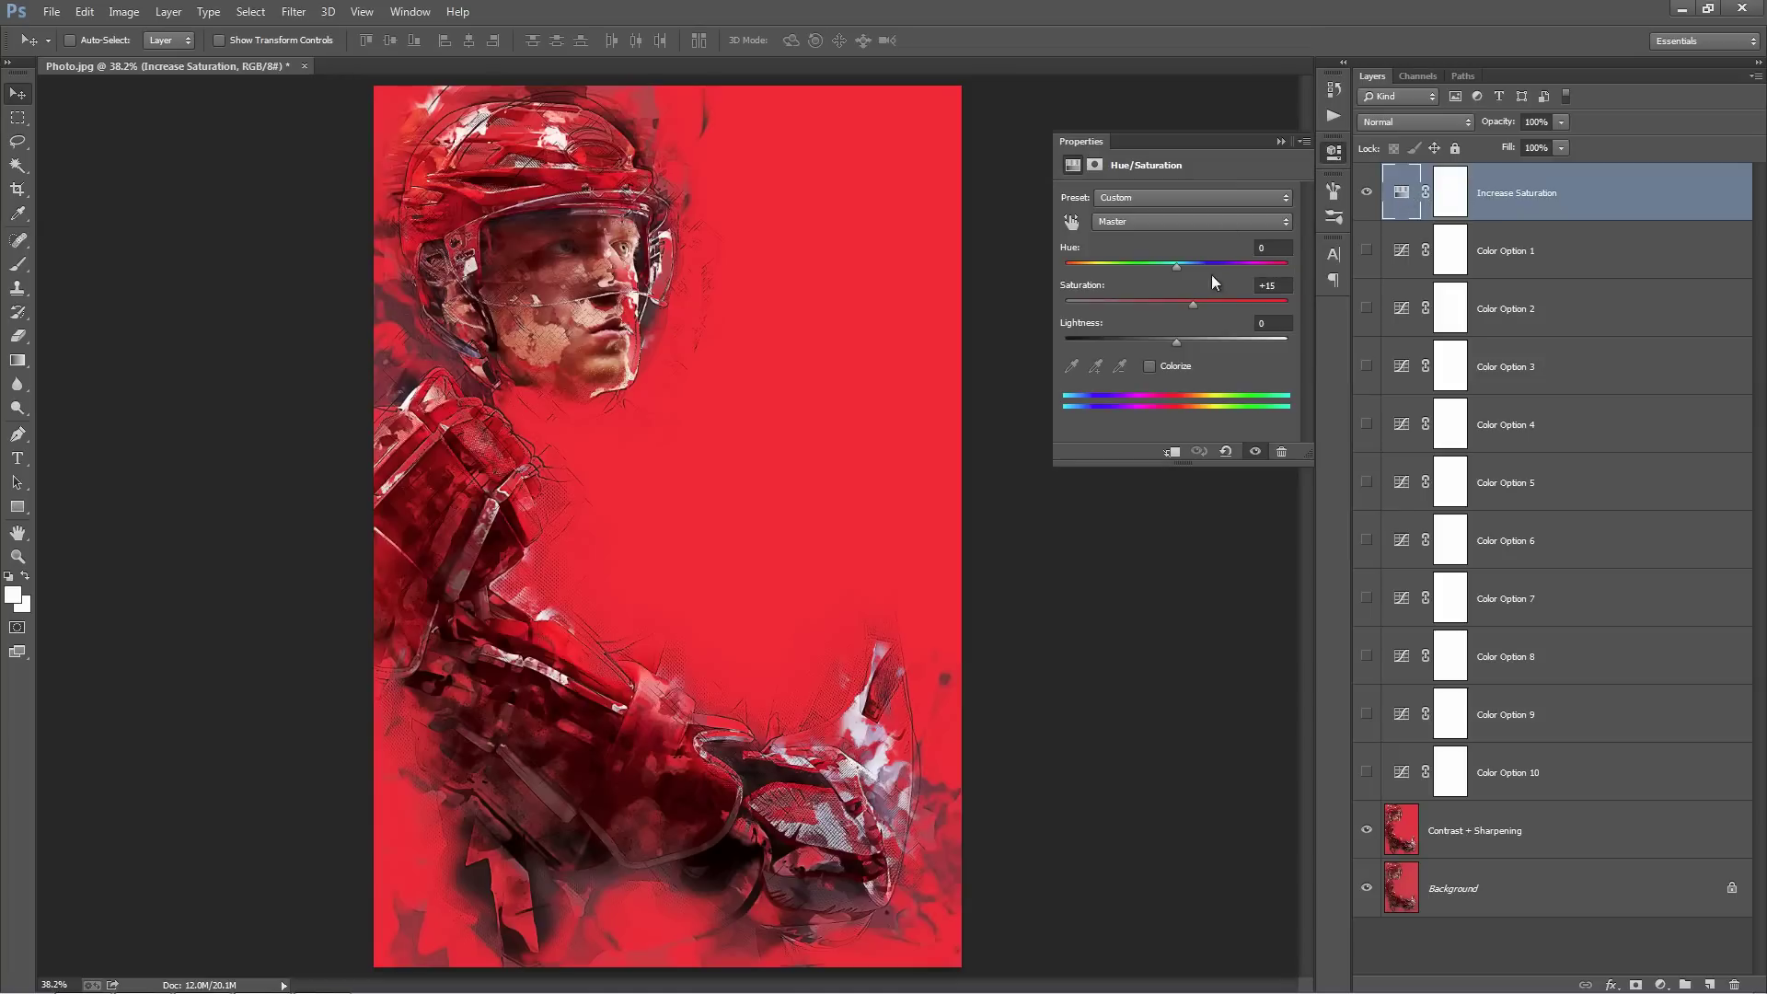
pyautogui.moveTo(1196, 305)
pyautogui.mouseDown()
pyautogui.moveTo(1150, 302)
pyautogui.moveTo(1190, 299)
pyautogui.mouseUp()
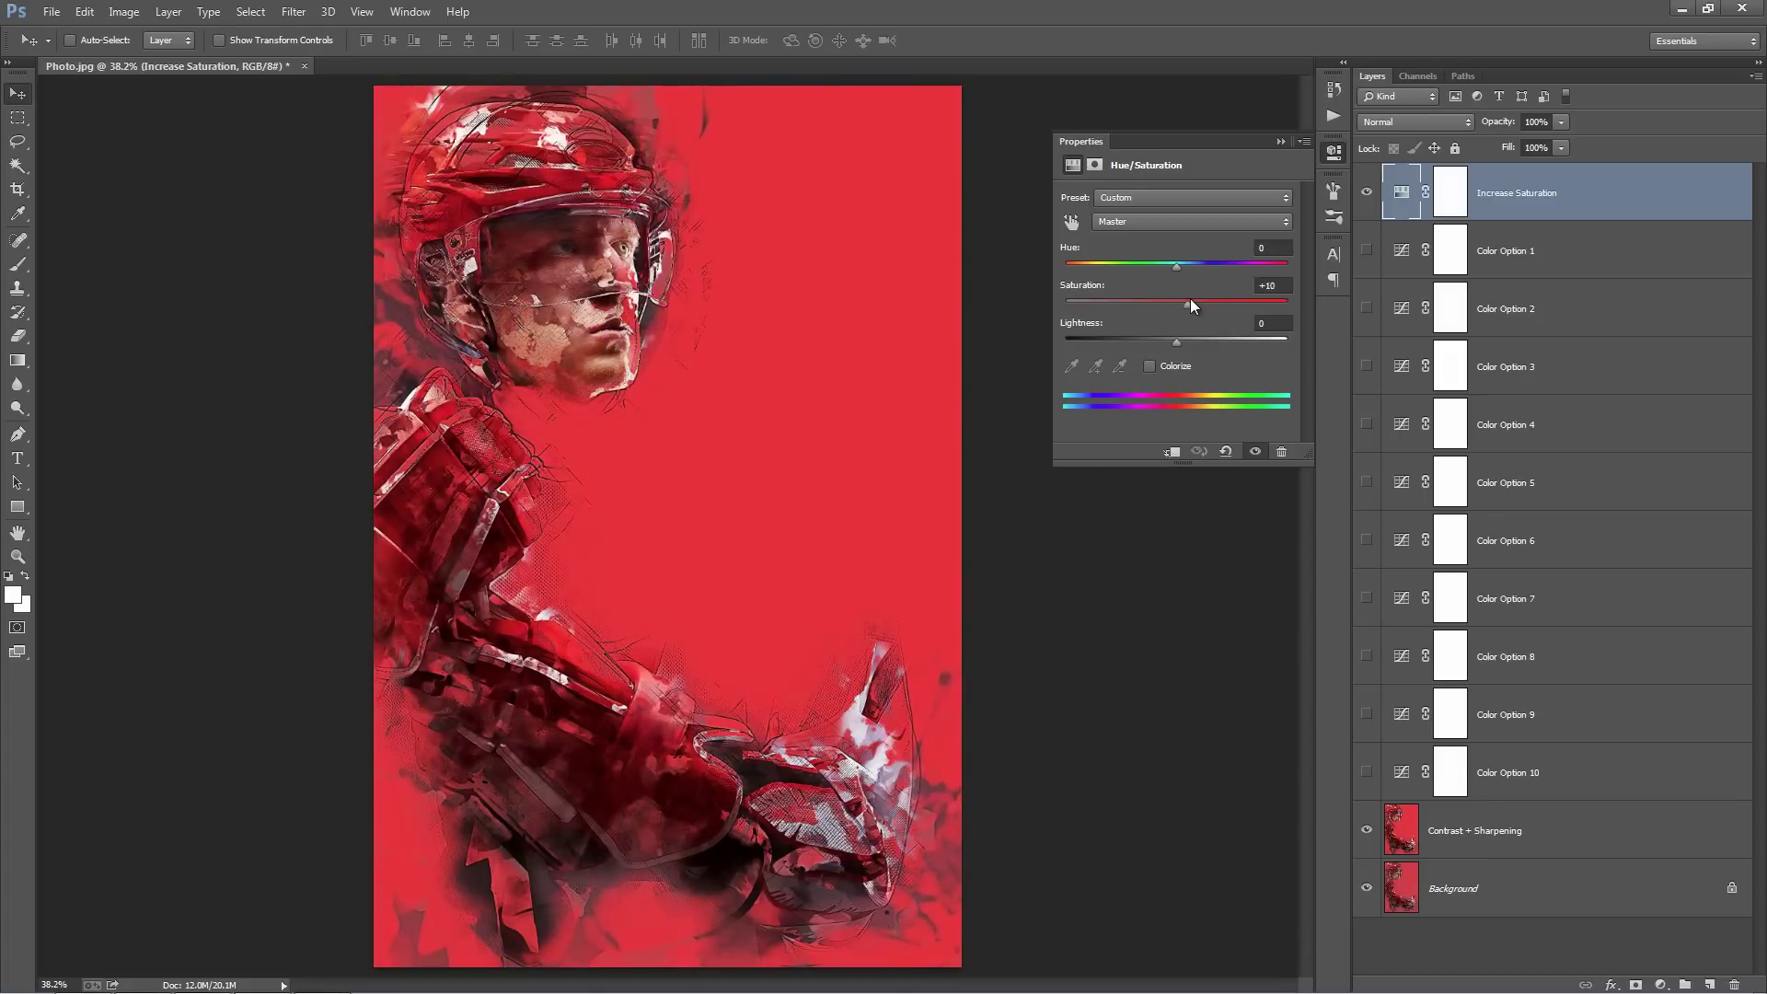
pyautogui.click(1281, 142)
# Preview Color Options 1 through 10 one at a time, leaving all ten hidden
pyautogui.click(1550, 256)
pyautogui.click(1366, 251)
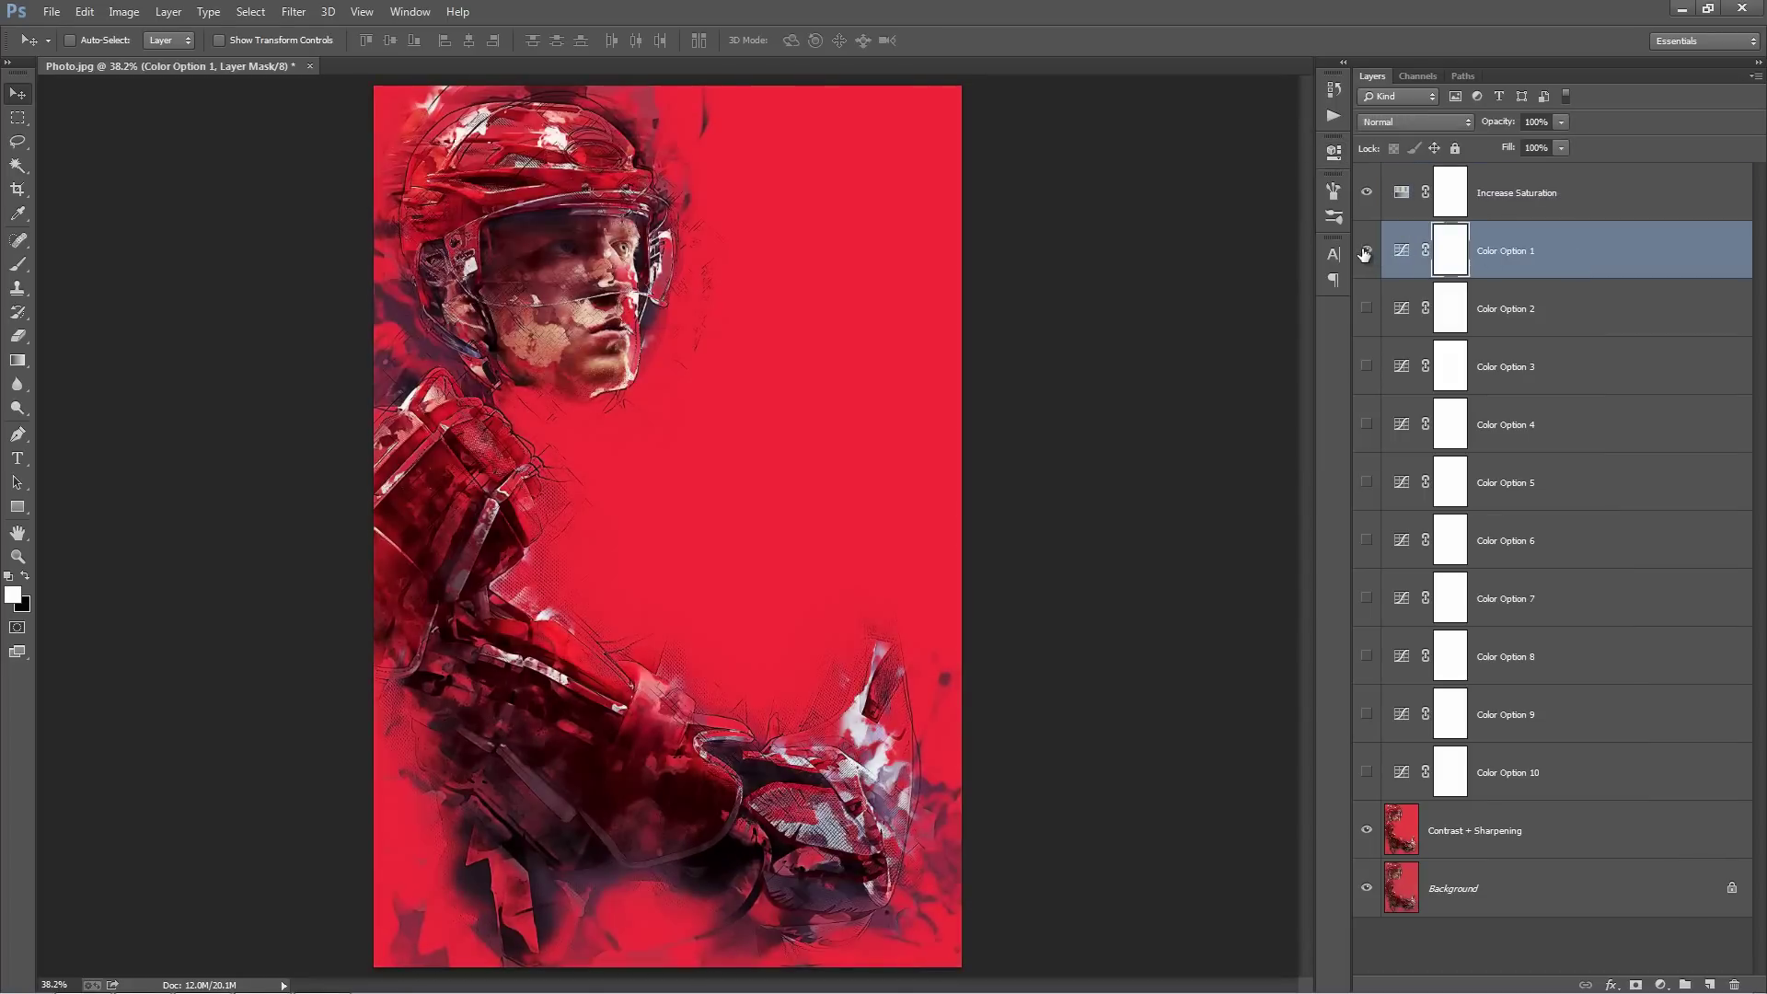
pyautogui.click(1366, 251)
pyautogui.click(1365, 309)
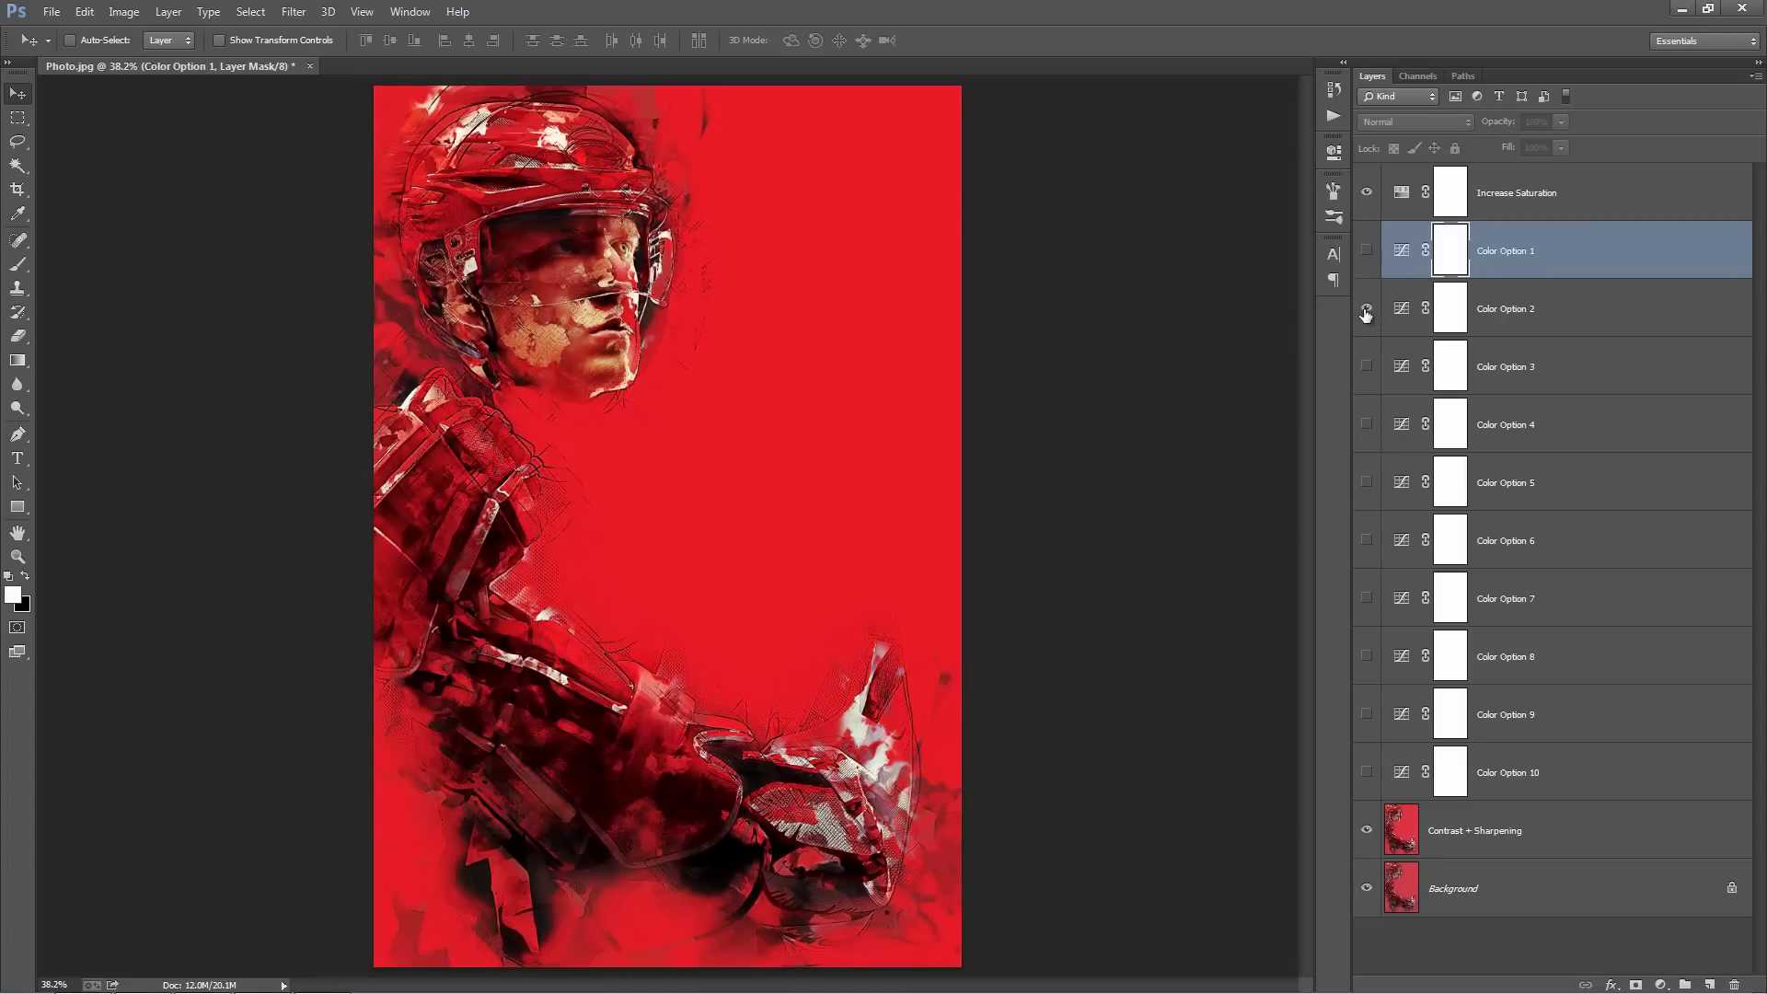
pyautogui.click(1366, 311)
pyautogui.click(1366, 367)
pyautogui.click(1367, 368)
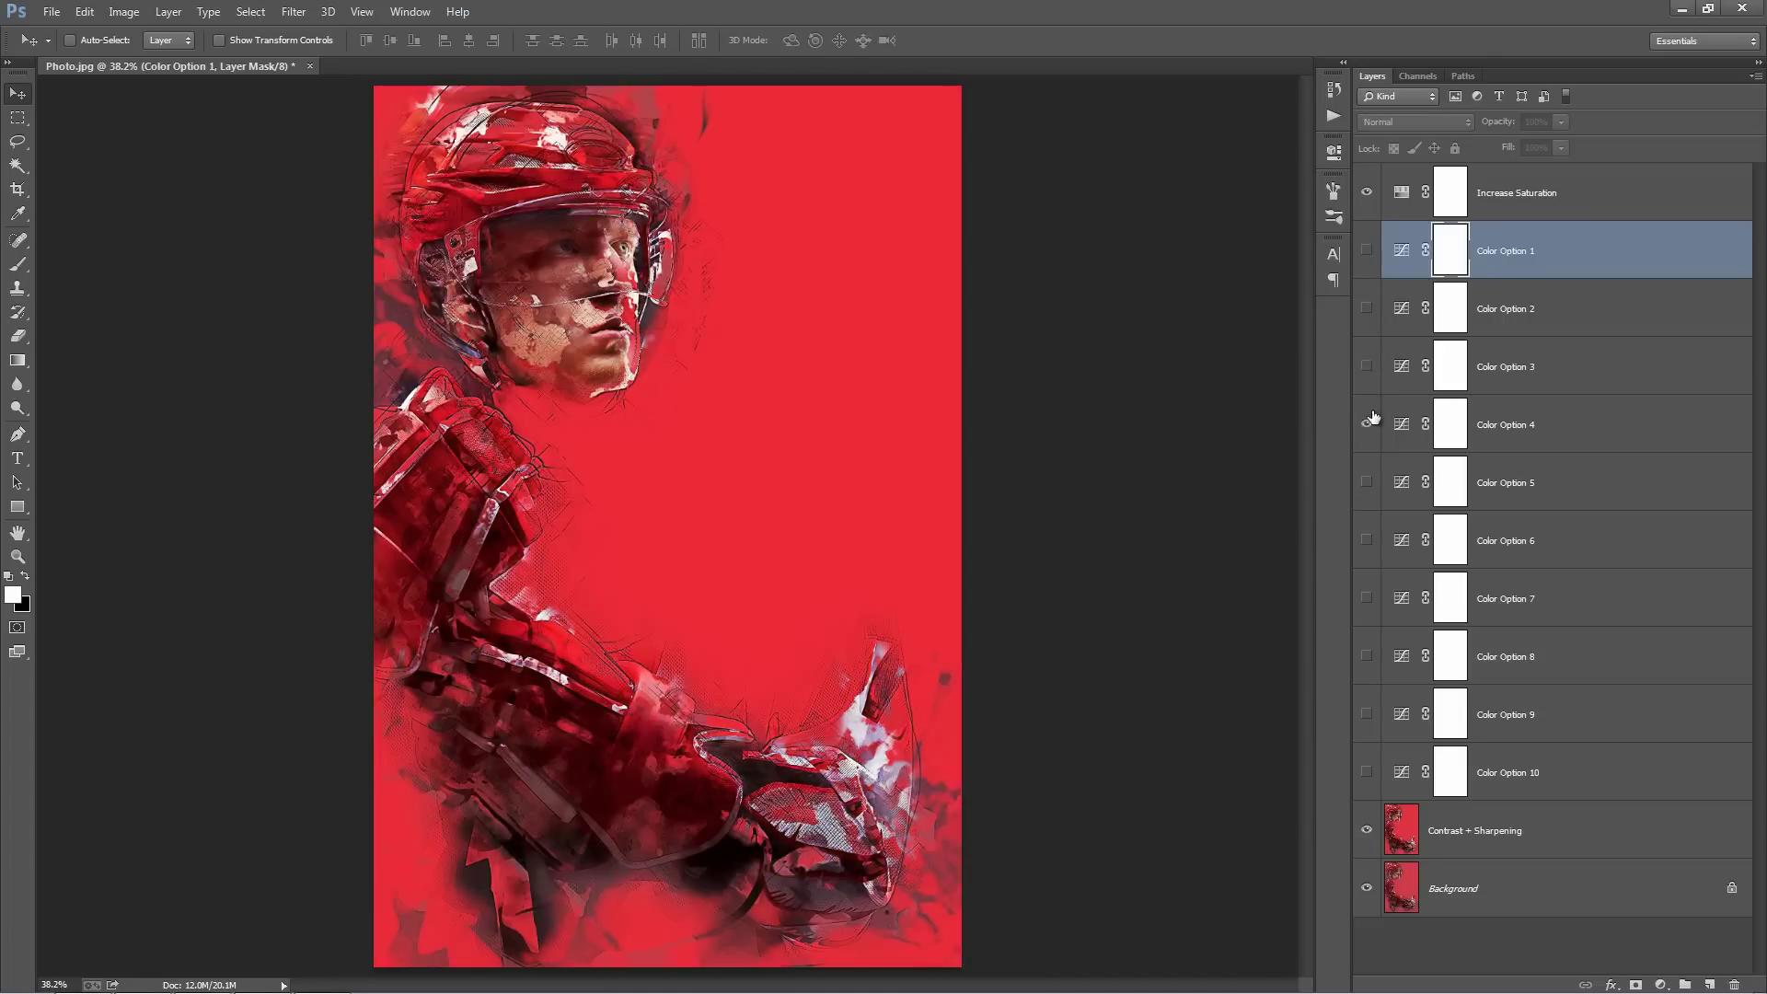
pyautogui.click(1366, 423)
pyautogui.click(1367, 482)
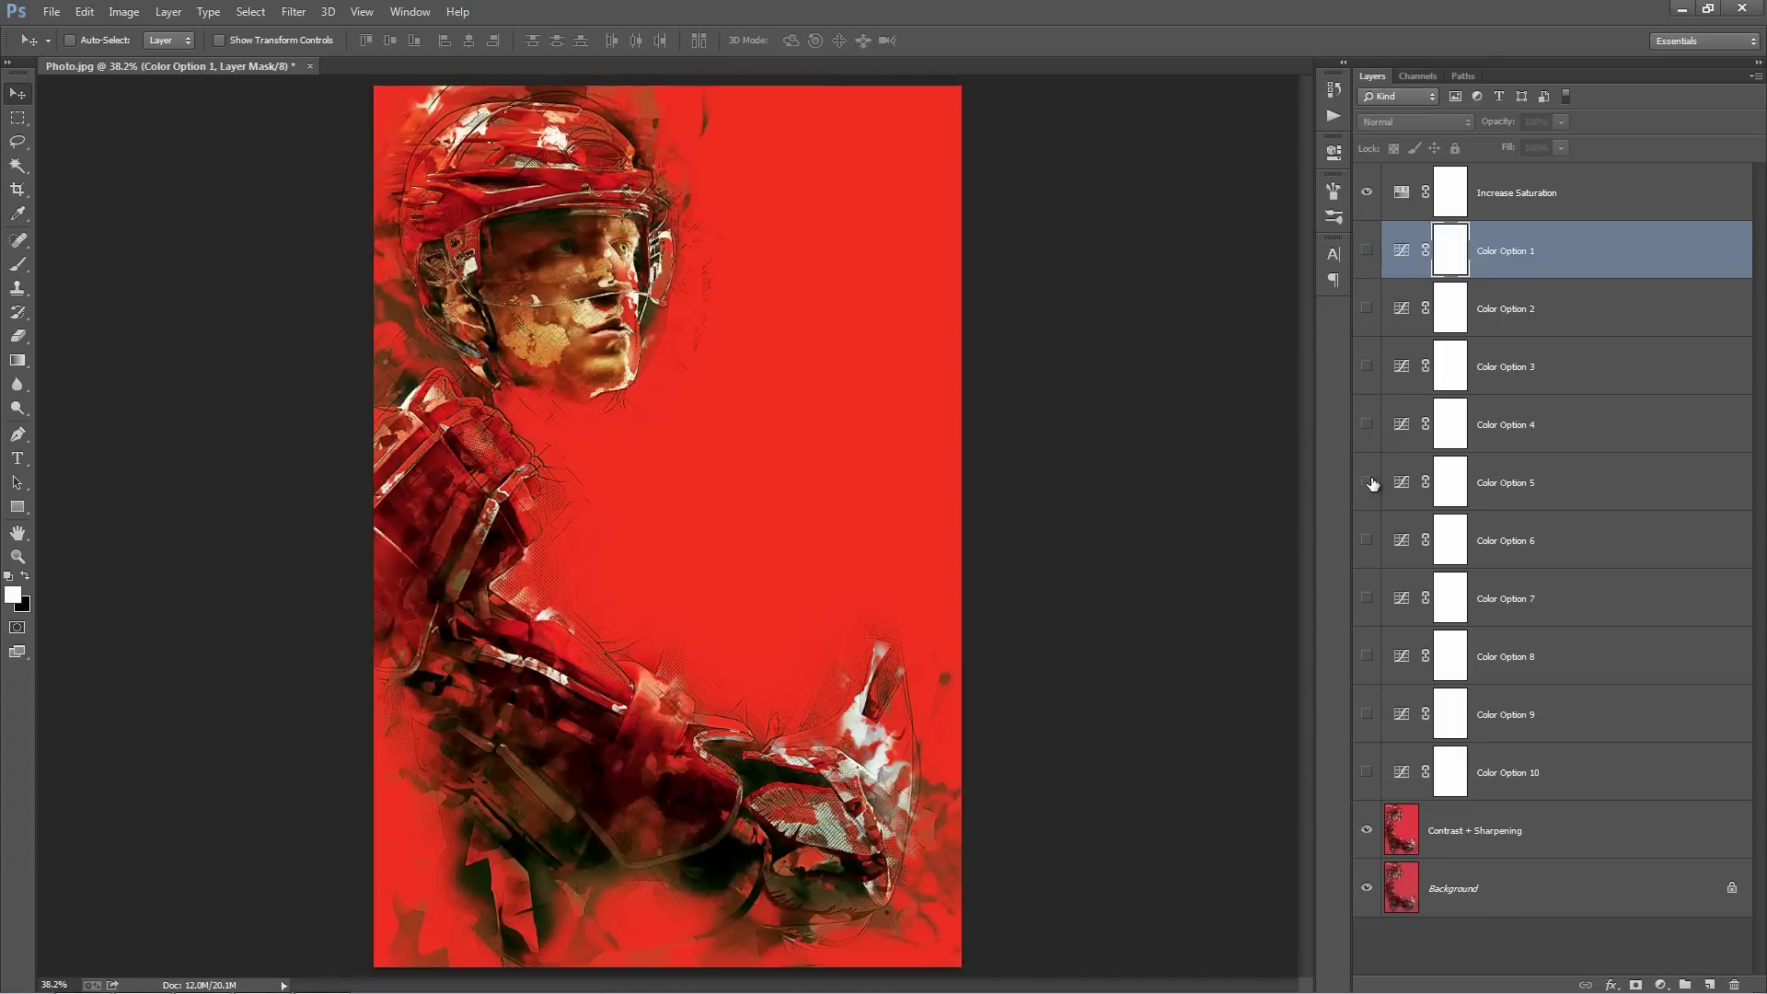
pyautogui.click(1367, 482)
pyautogui.click(1365, 541)
pyautogui.click(1365, 541)
pyautogui.click(1366, 598)
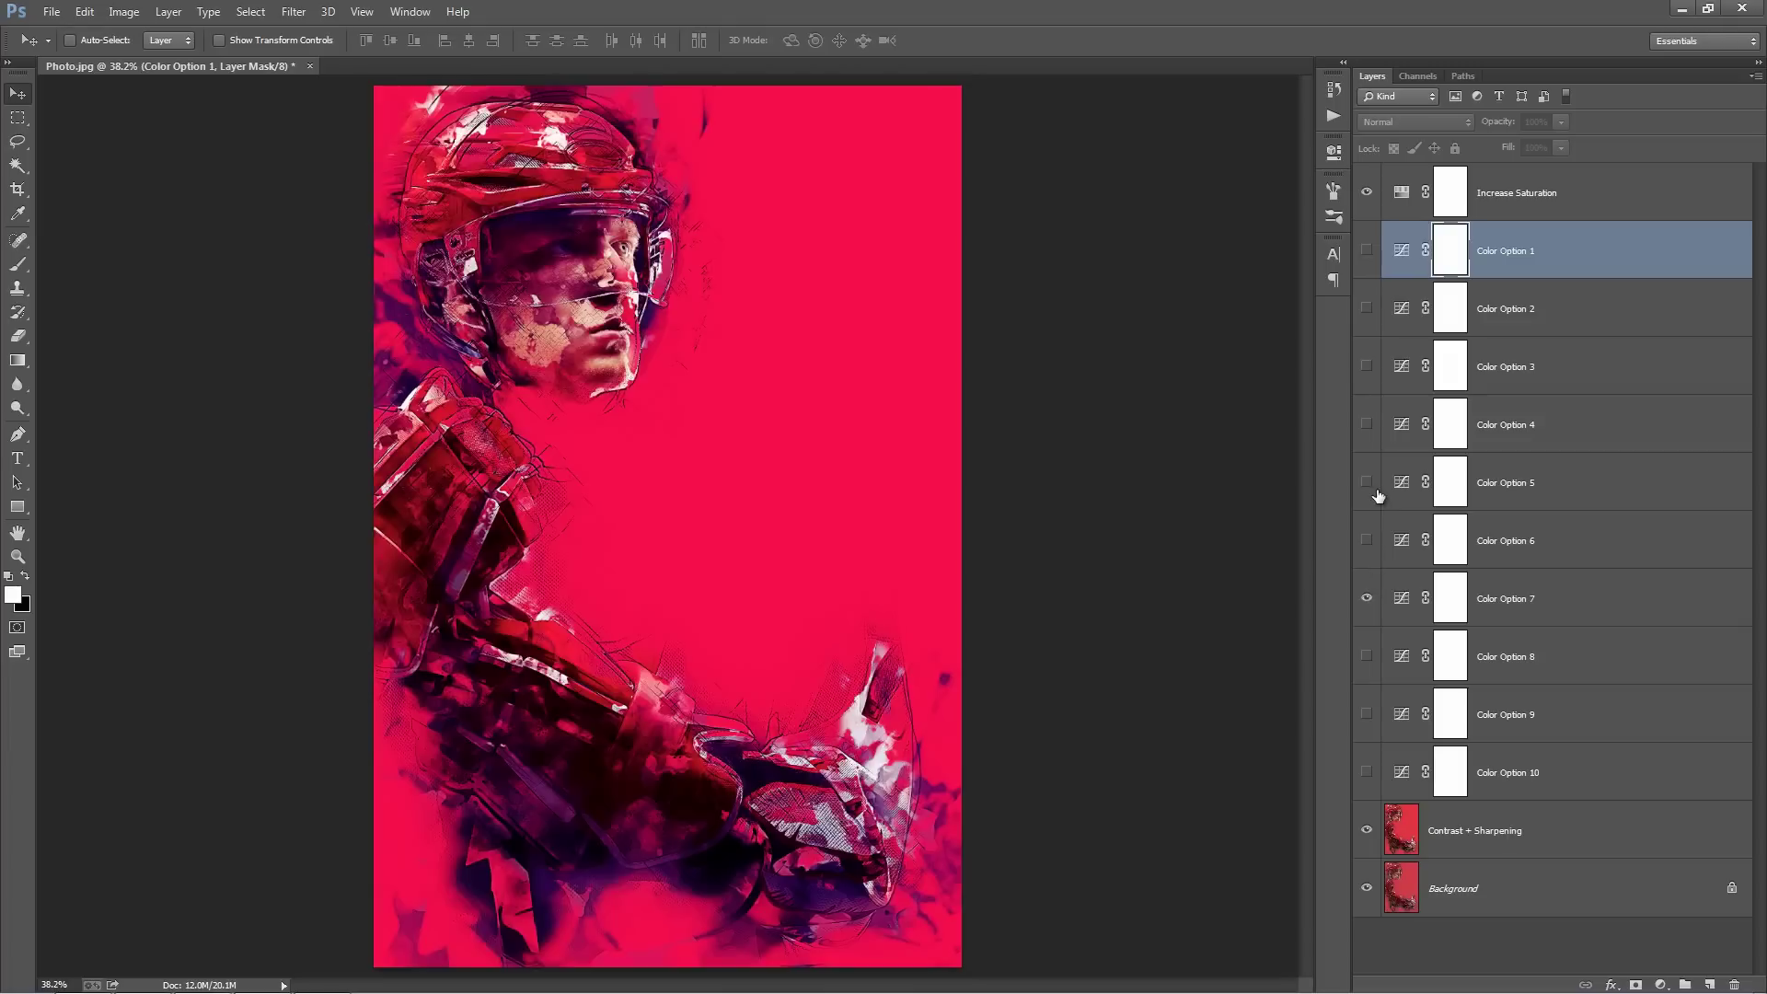
pyautogui.click(1366, 424)
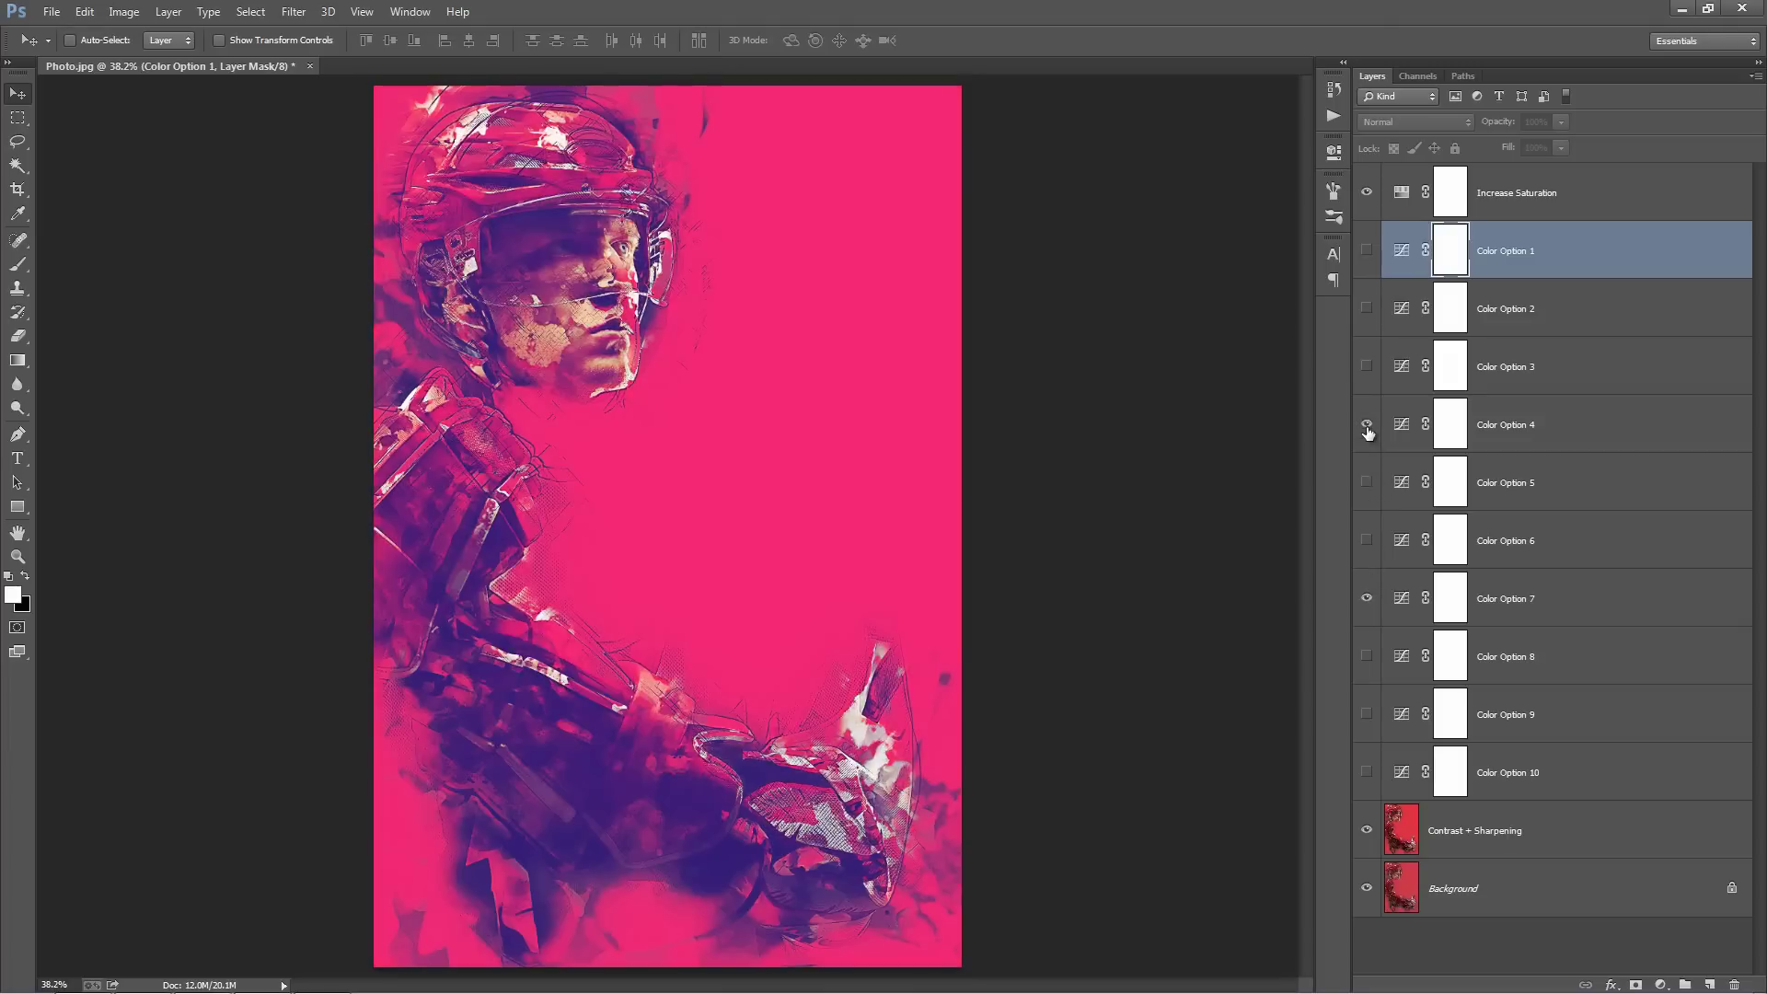
pyautogui.click(1367, 424)
pyautogui.click(1365, 368)
pyautogui.click(1366, 366)
pyautogui.click(1367, 656)
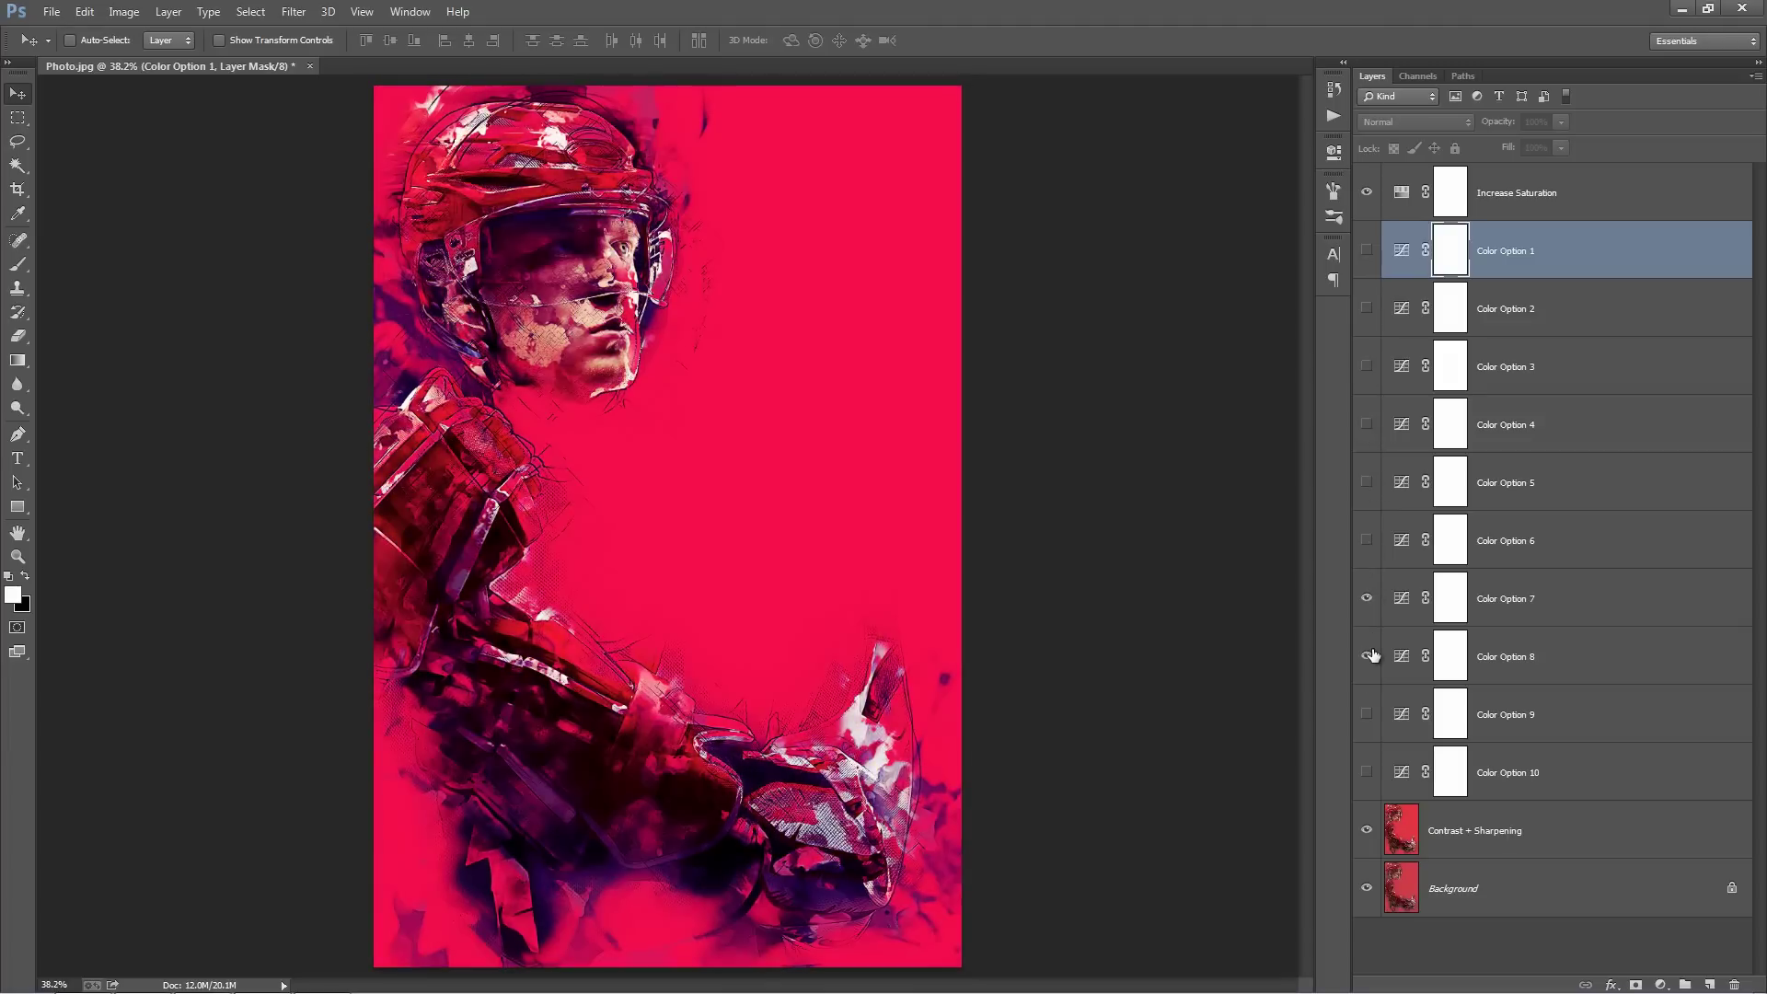
pyautogui.click(1366, 656)
pyautogui.click(1366, 714)
pyautogui.click(1367, 714)
pyautogui.click(1365, 772)
pyautogui.click(1366, 772)
pyautogui.click(1367, 598)
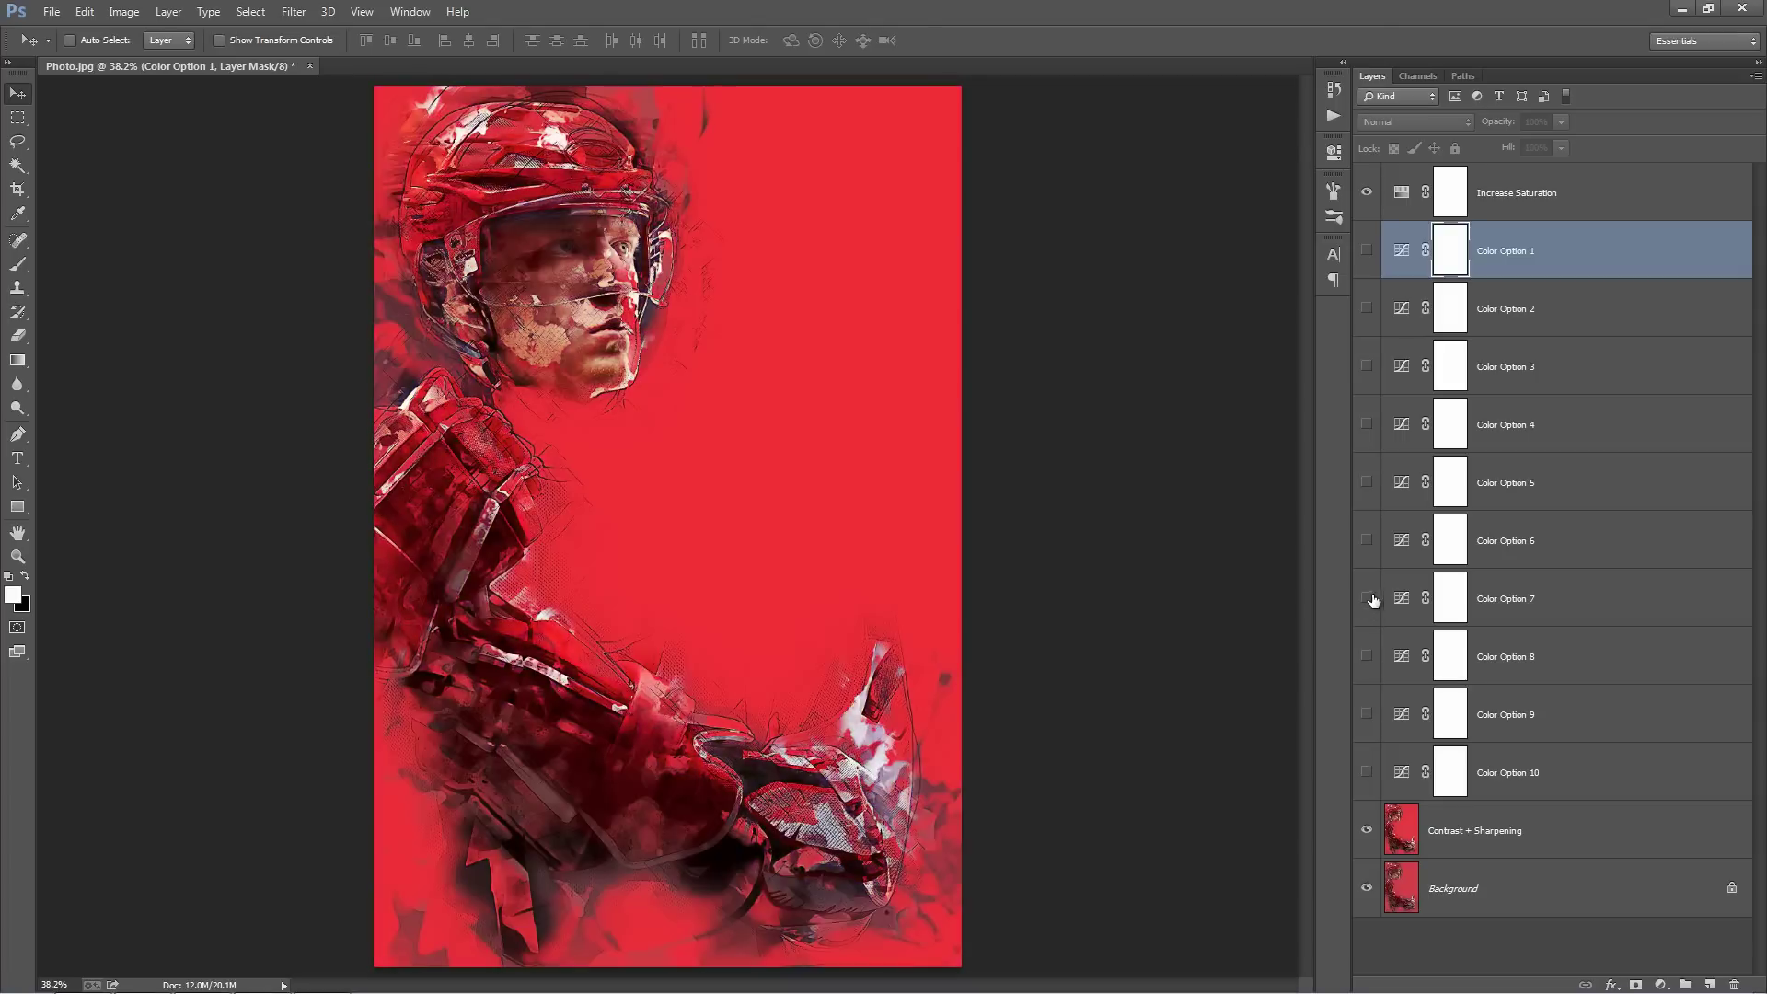